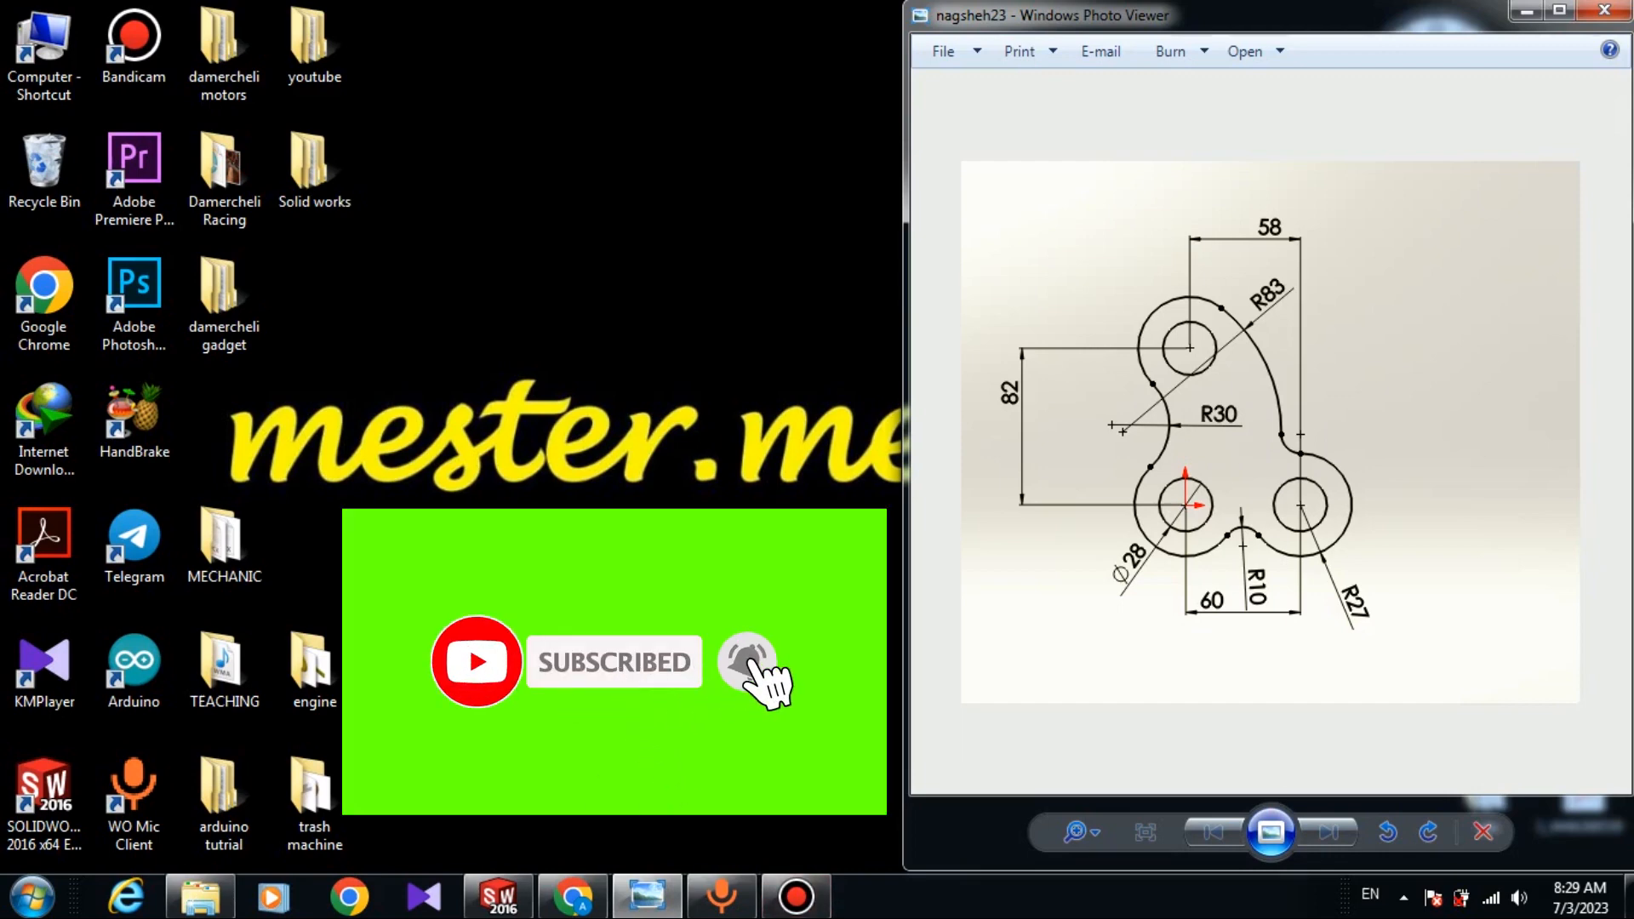
Switch to SOLIDWORKS and create a new part document
left_click(481, 900)
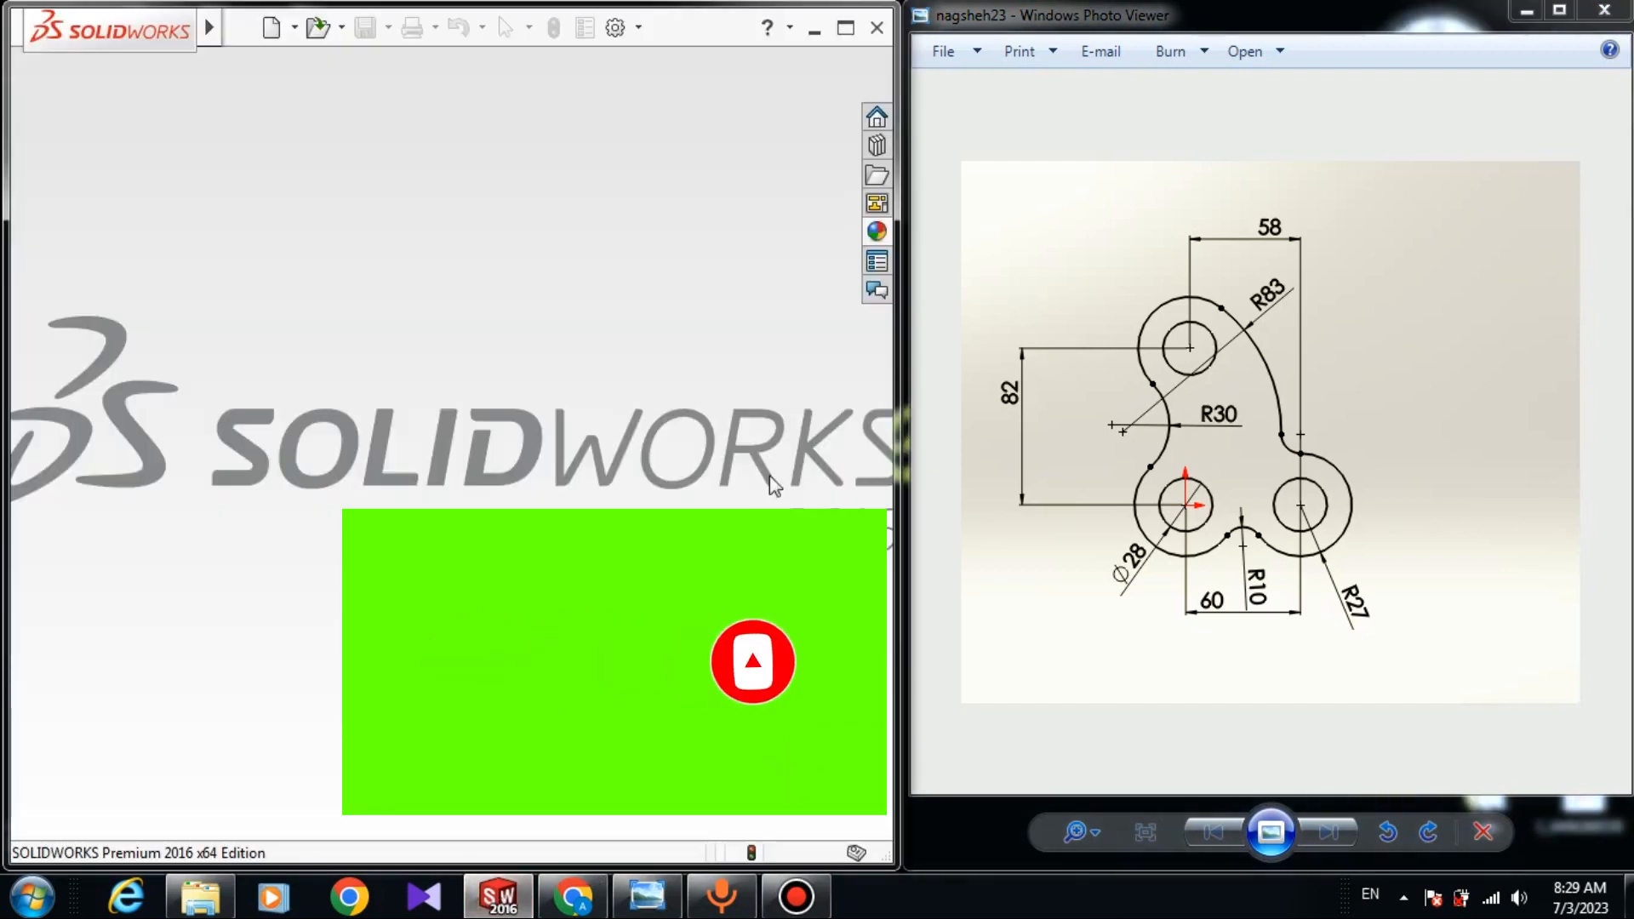
left_click(271, 29)
left_click(862, 637)
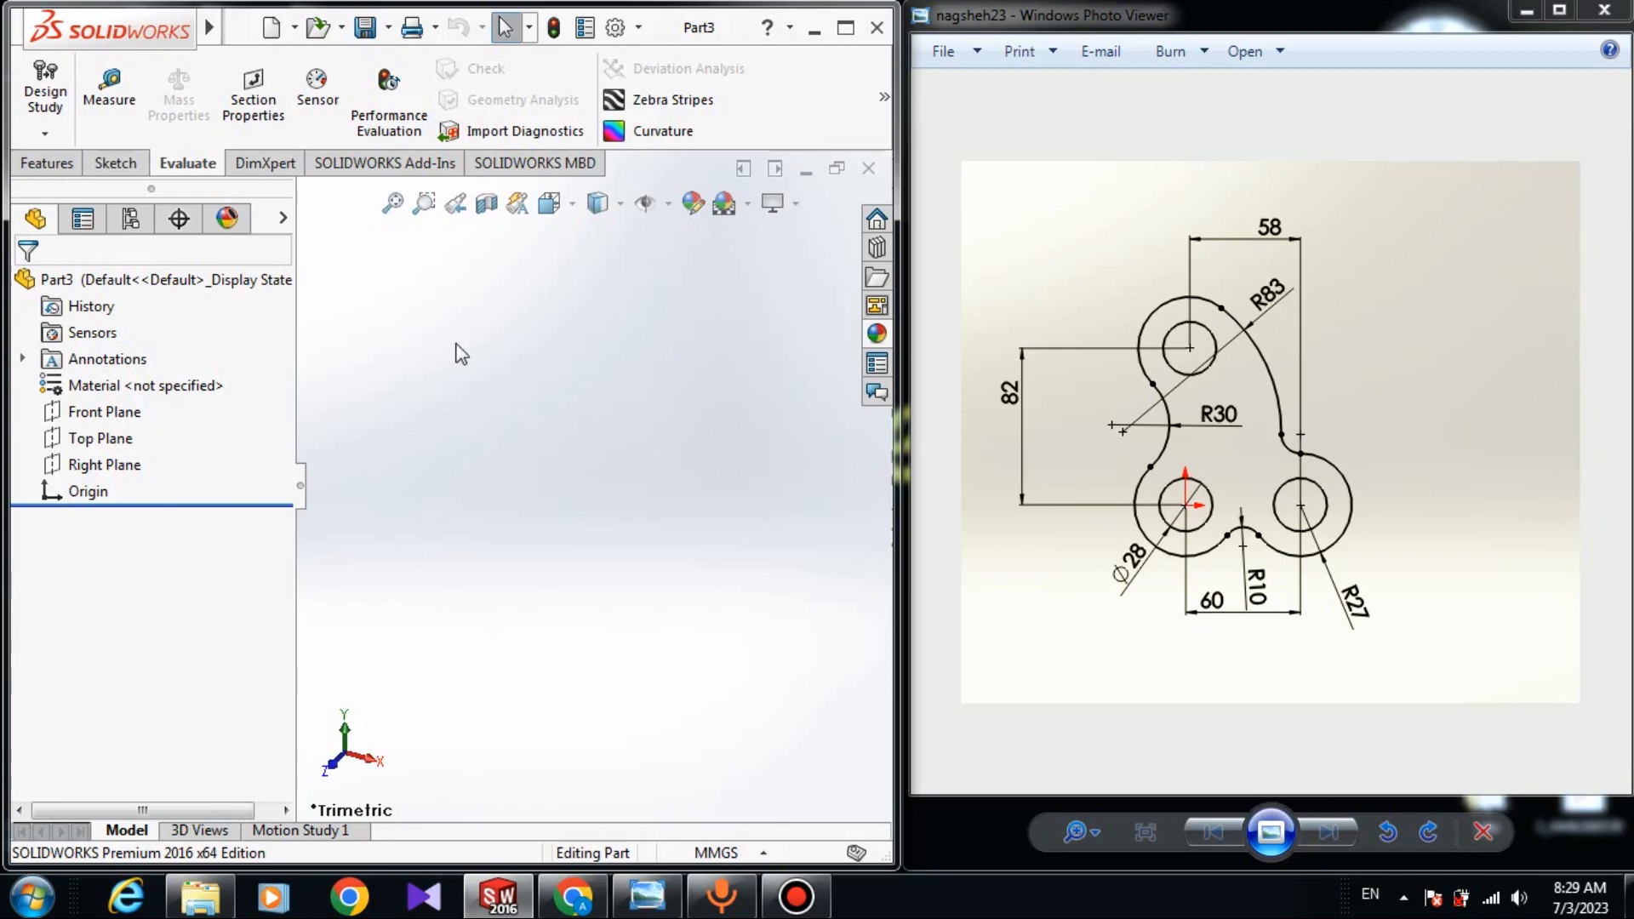
Start a new sketch on the Front Plane
left_click(118, 163)
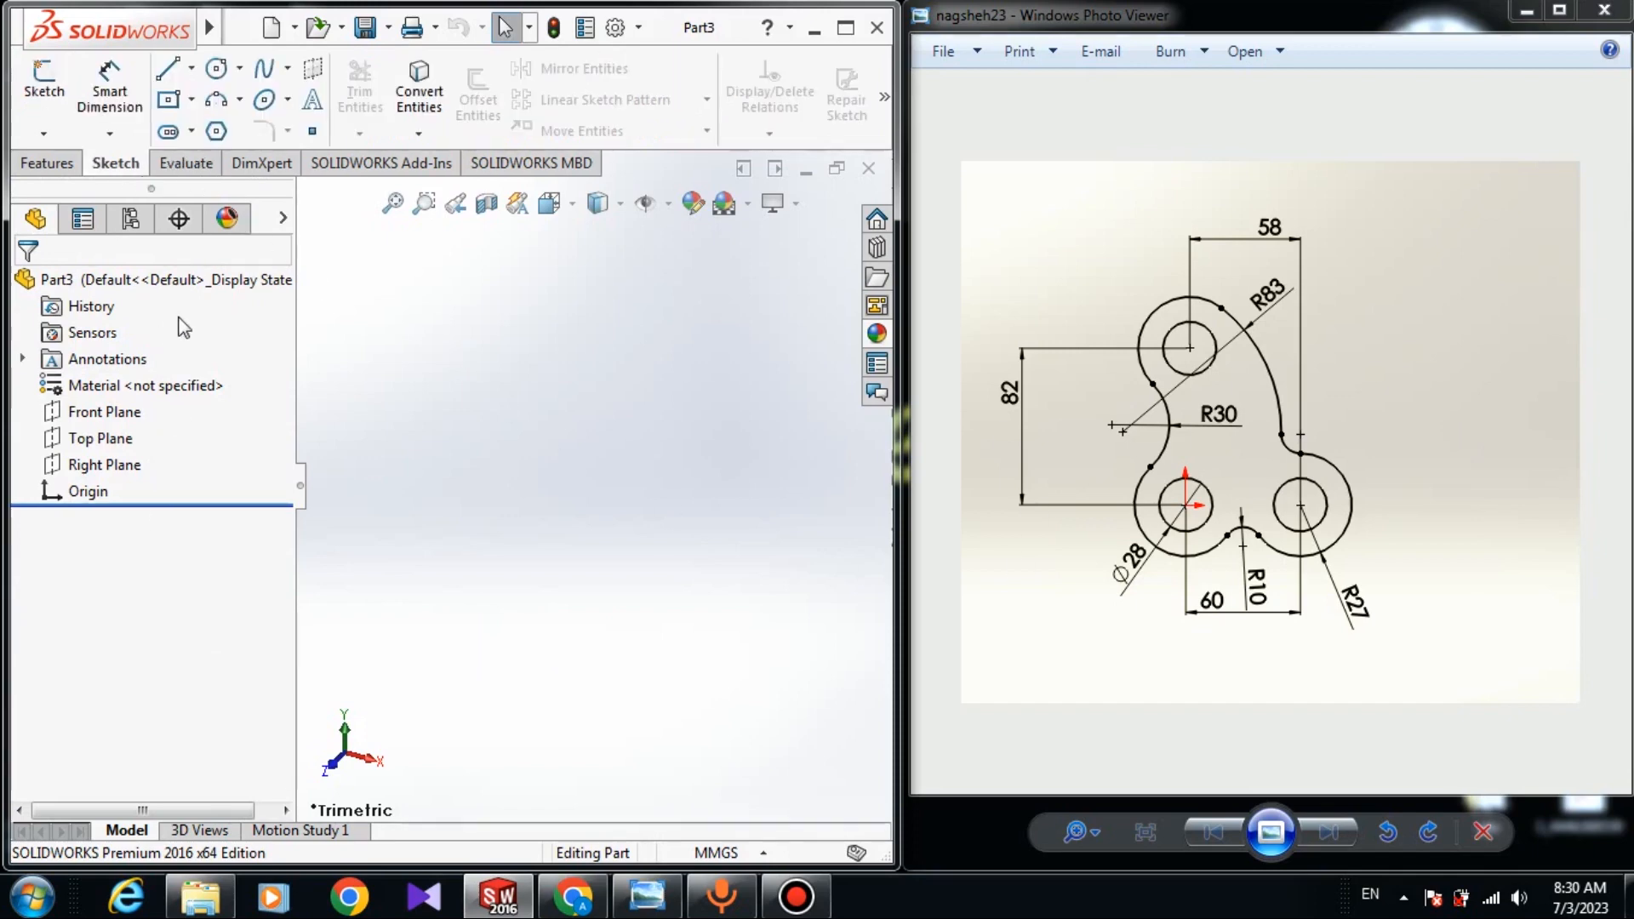
left_click(109, 417)
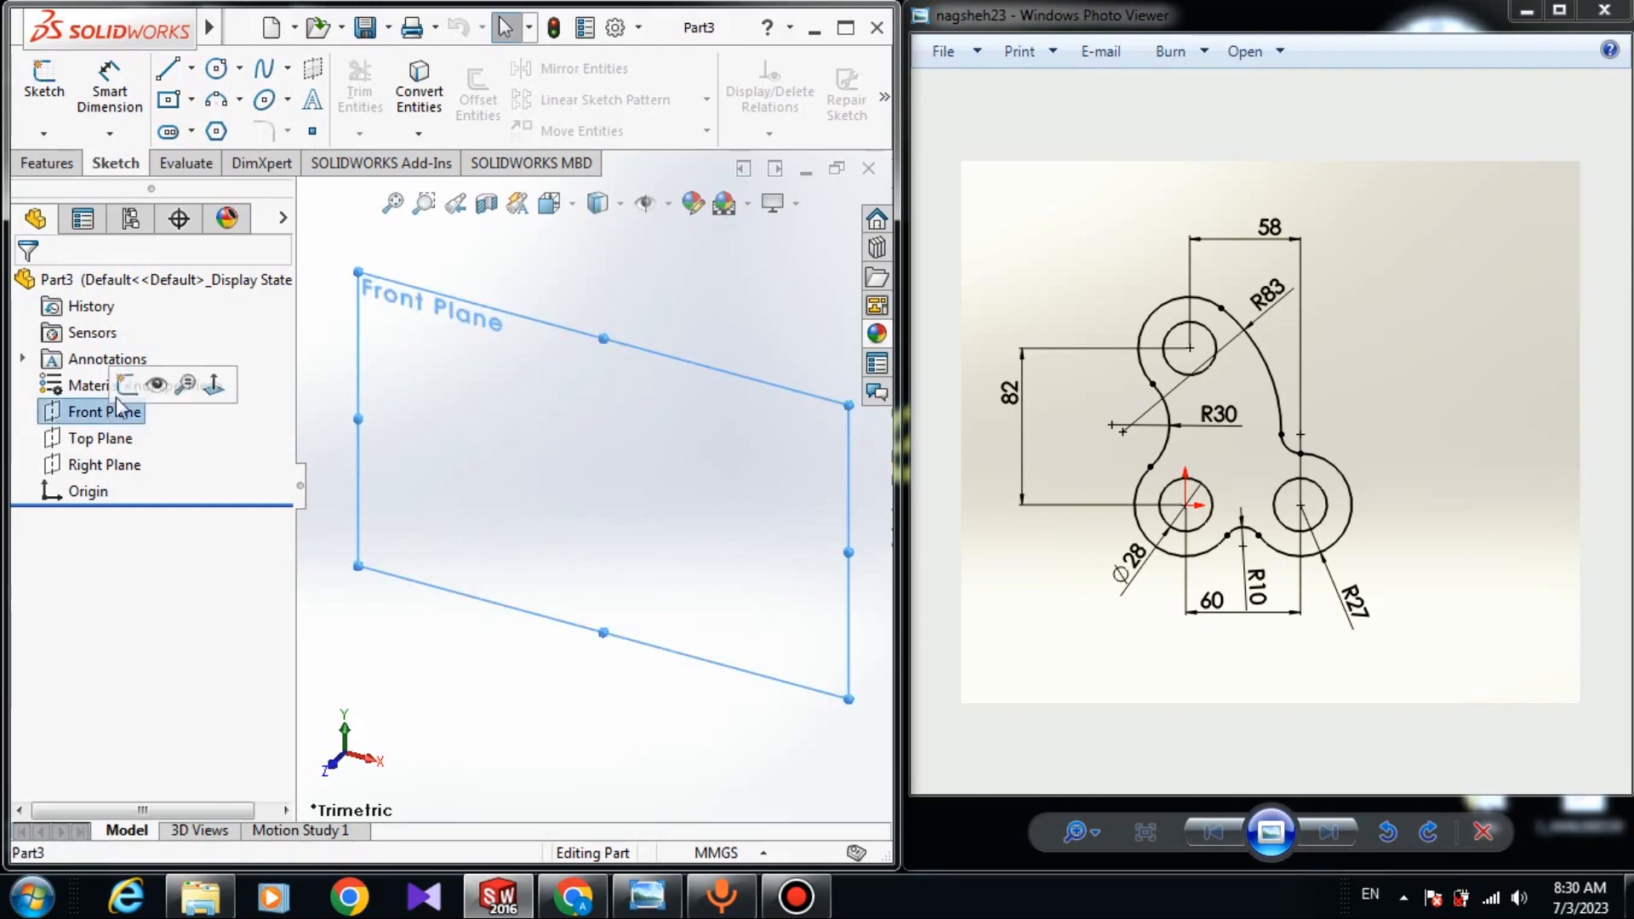
left_click(122, 383)
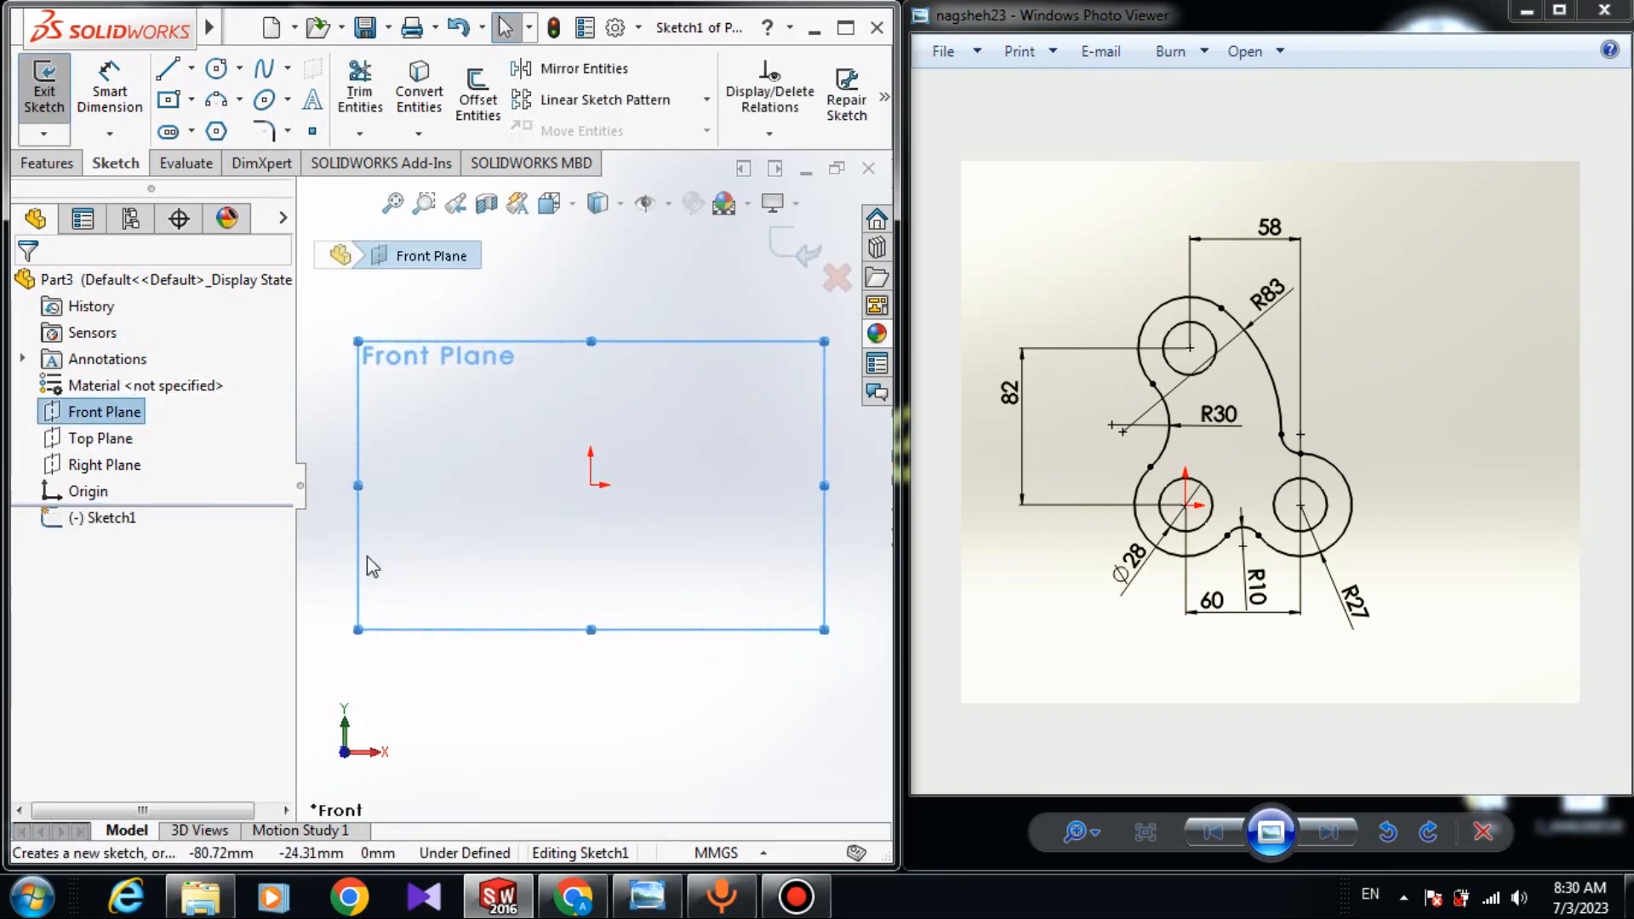
Sketch a circle about 72 mm in diameter centred on the origin
left_click(226, 75)
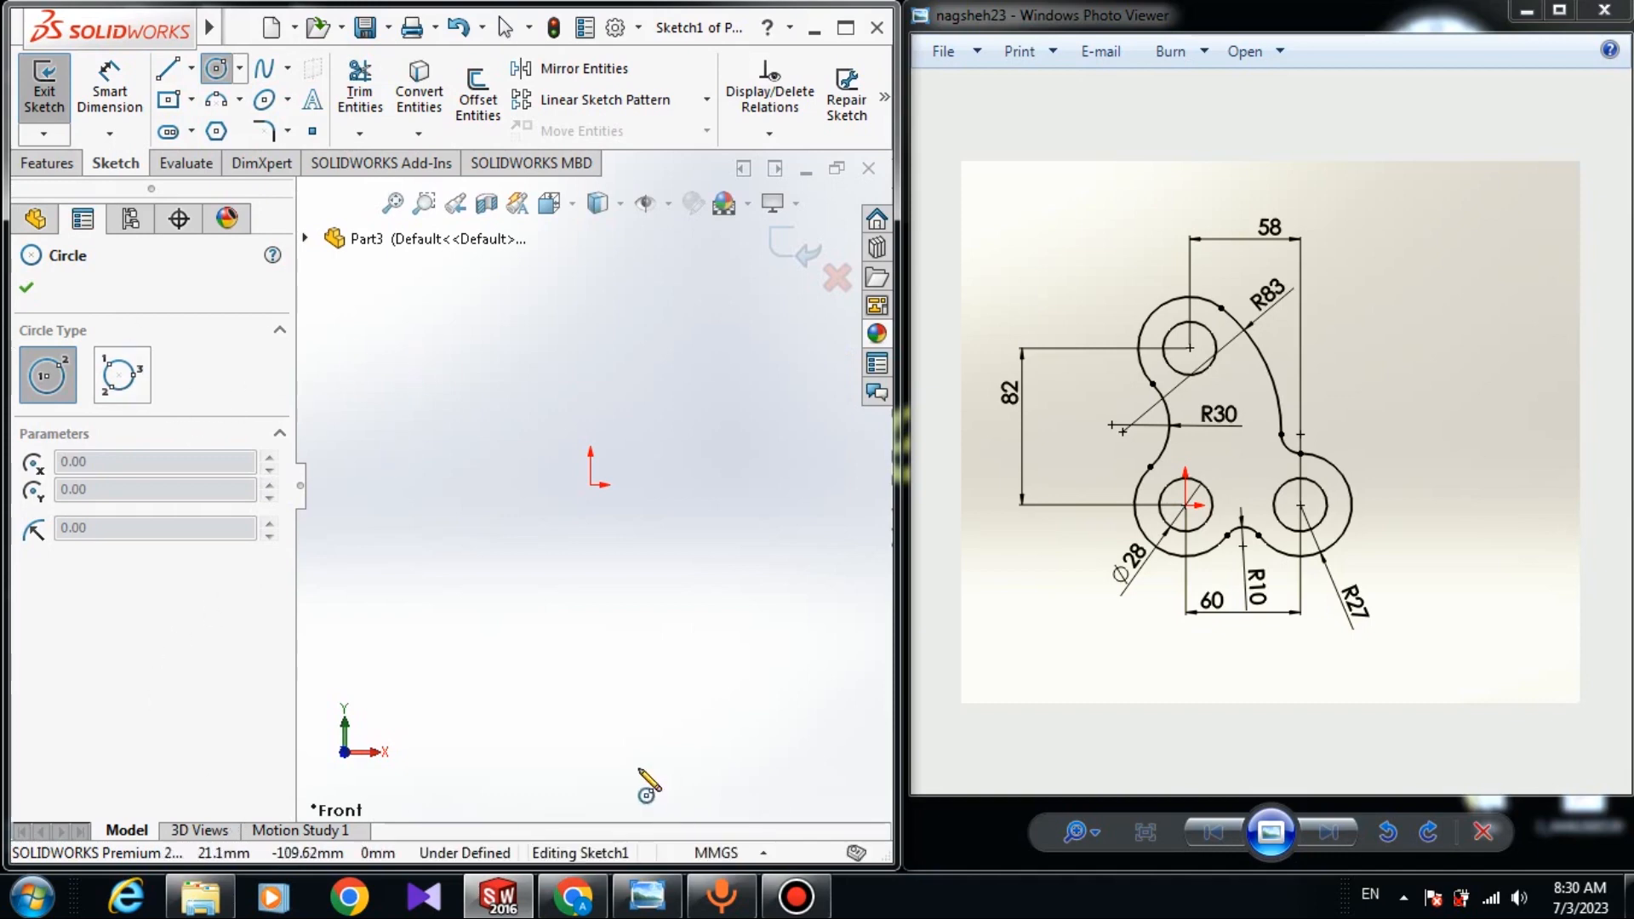
left_click(590, 485)
left_click(611, 577)
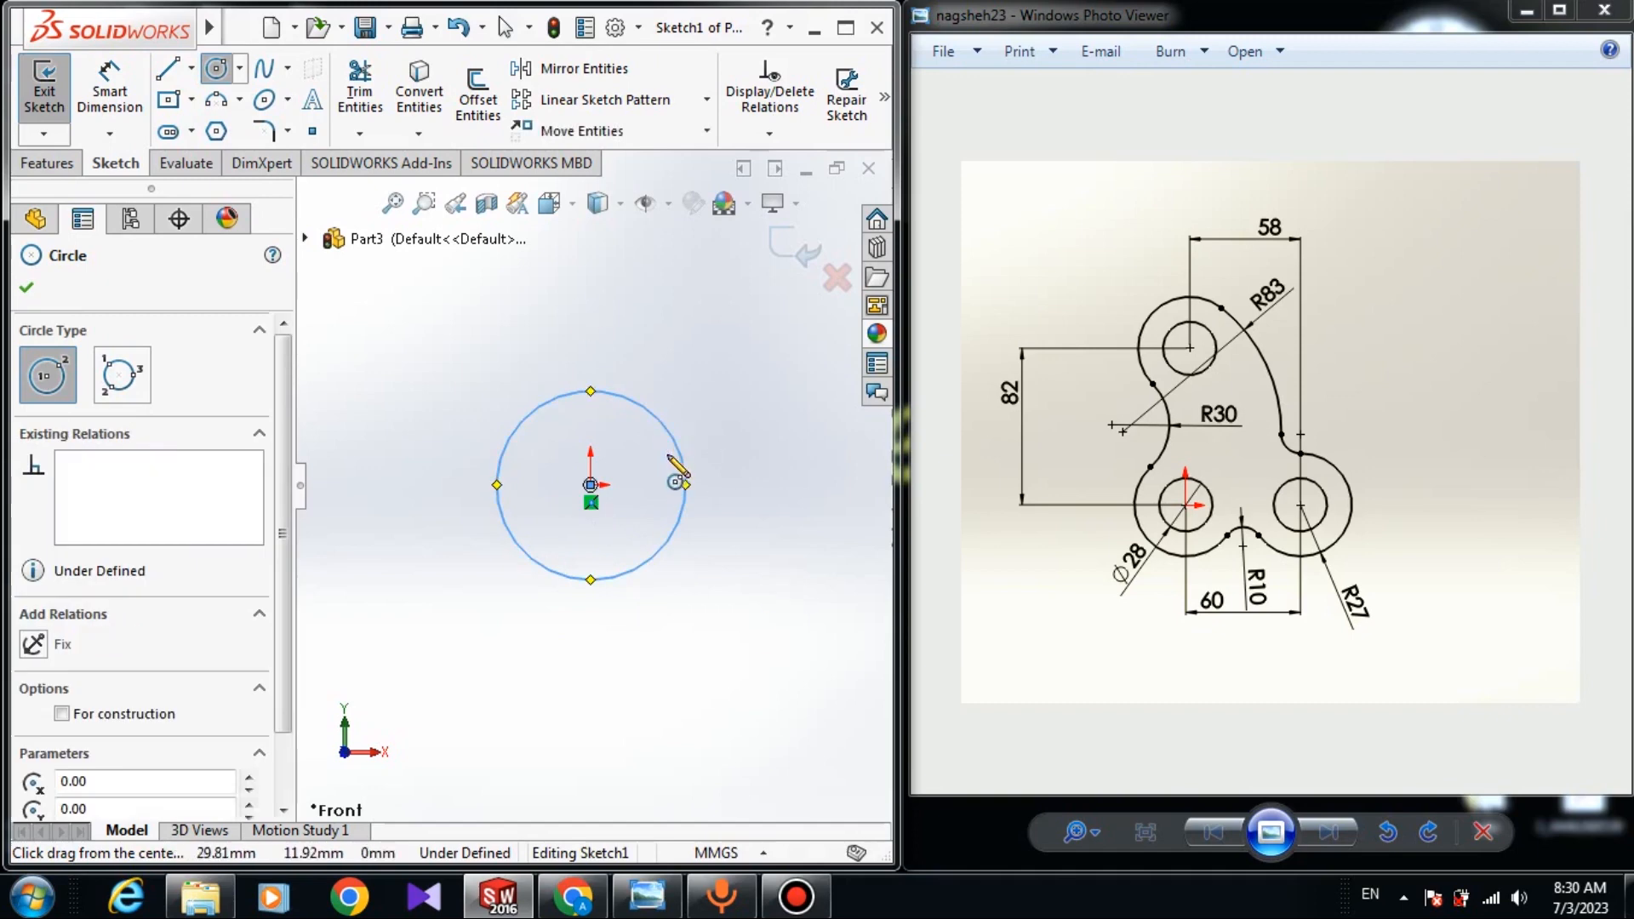
Sketch two more circles, one centred about 106 mm right of the origin and one above at about X 25, Y 204 mm
scroll(640, 470, "up", 1)
scroll(609, 539, "up", 5)
scroll(671, 499, "down", 4)
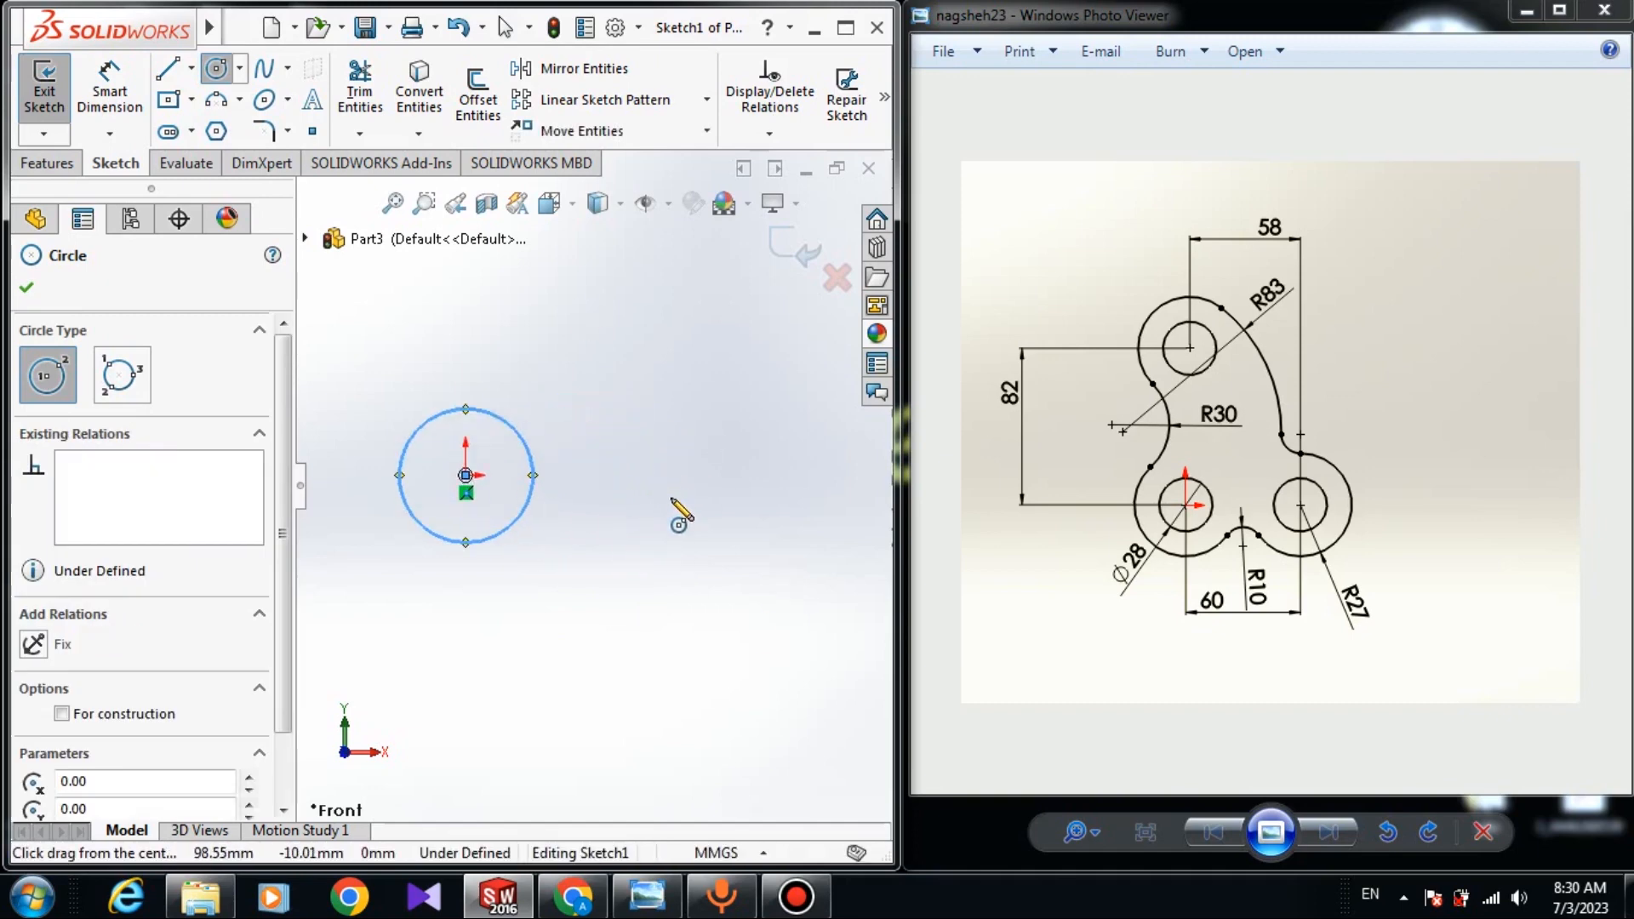
left_click(677, 474)
left_click(691, 549)
scroll(596, 477, "up", 3)
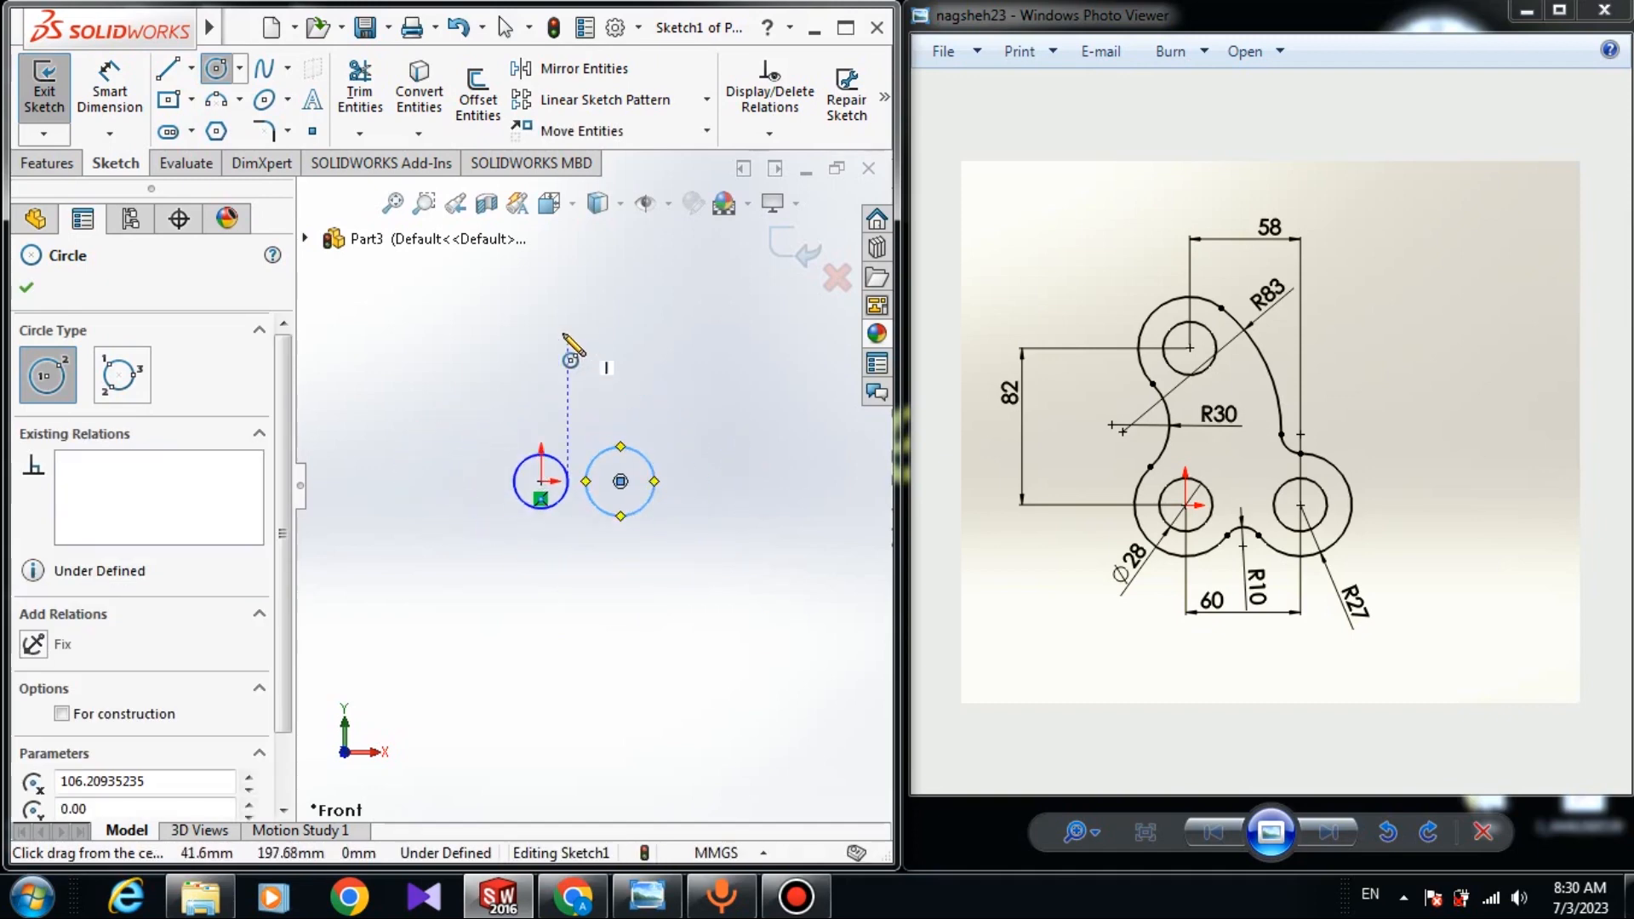
left_click(559, 329)
left_click(581, 361)
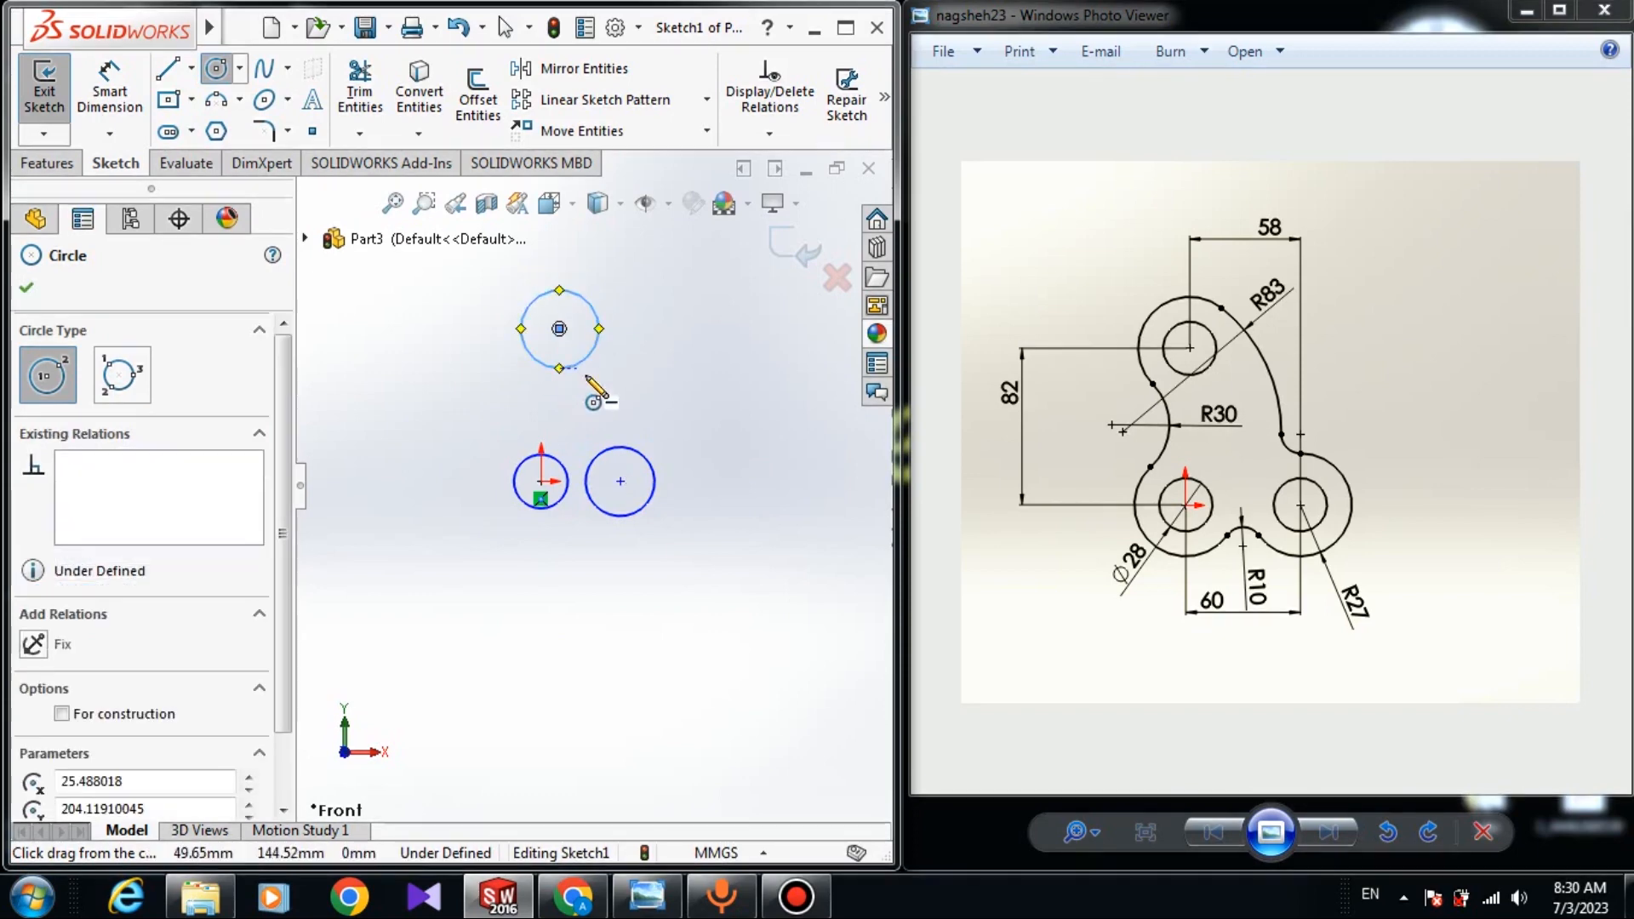
right_click(672, 370)
left_click(732, 368)
Add a Vertical relation between the origin circle's centre and the upper circle's centre
left_click(613, 443)
scroll(595, 443, "down", 2)
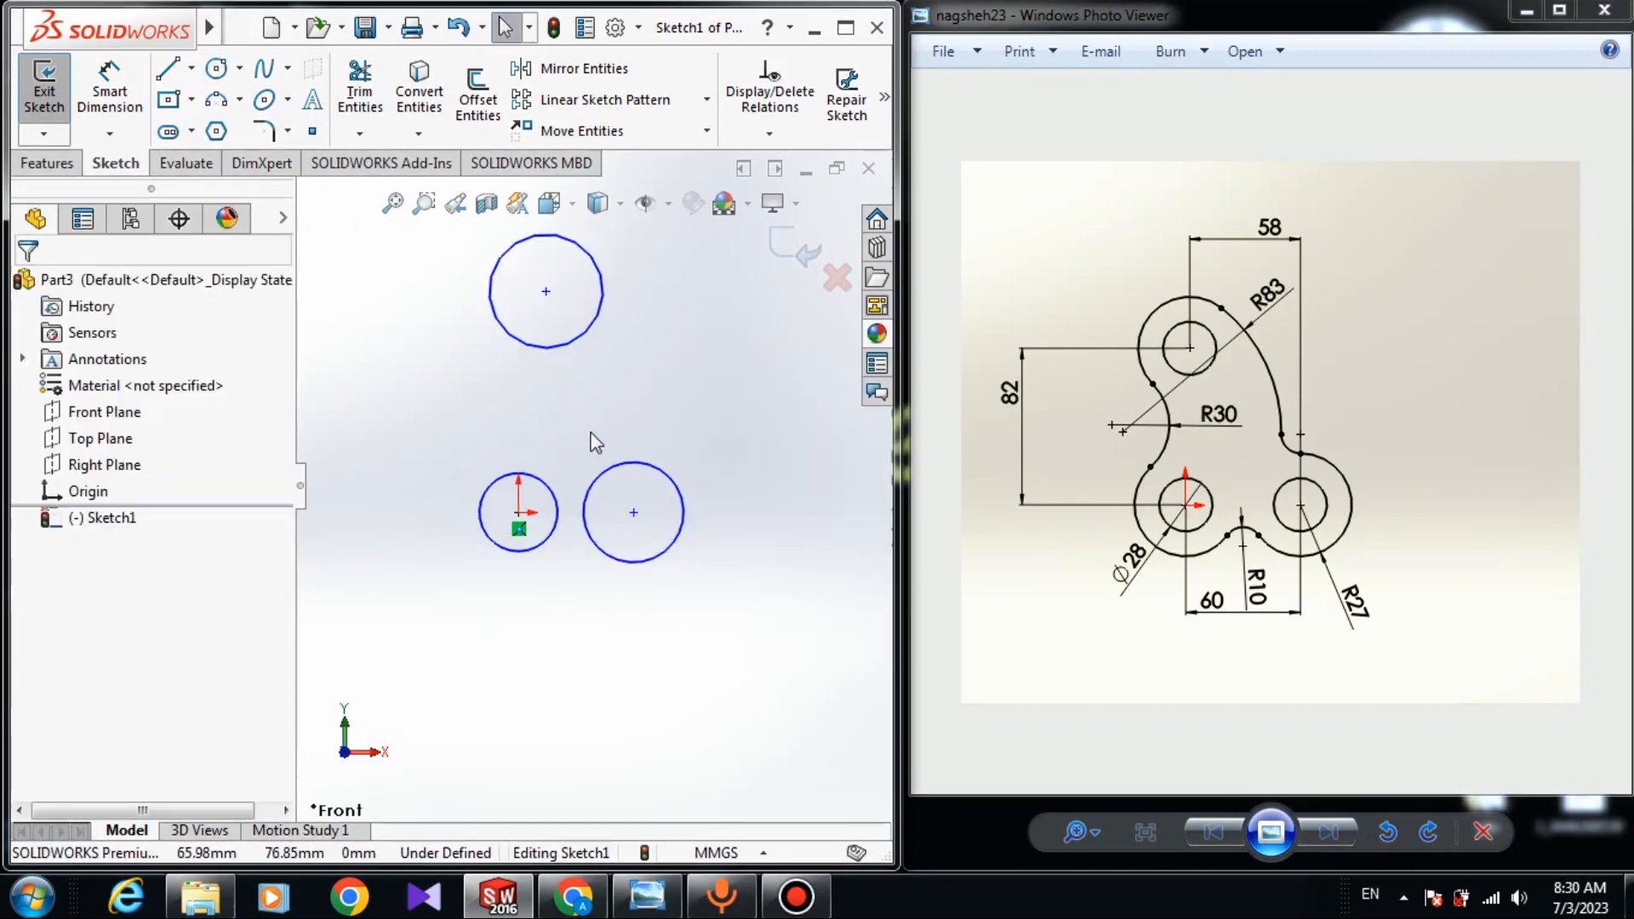
scroll(590, 434, "down", 1)
scroll(572, 471, "up", 3)
scroll(545, 494, "down", 2)
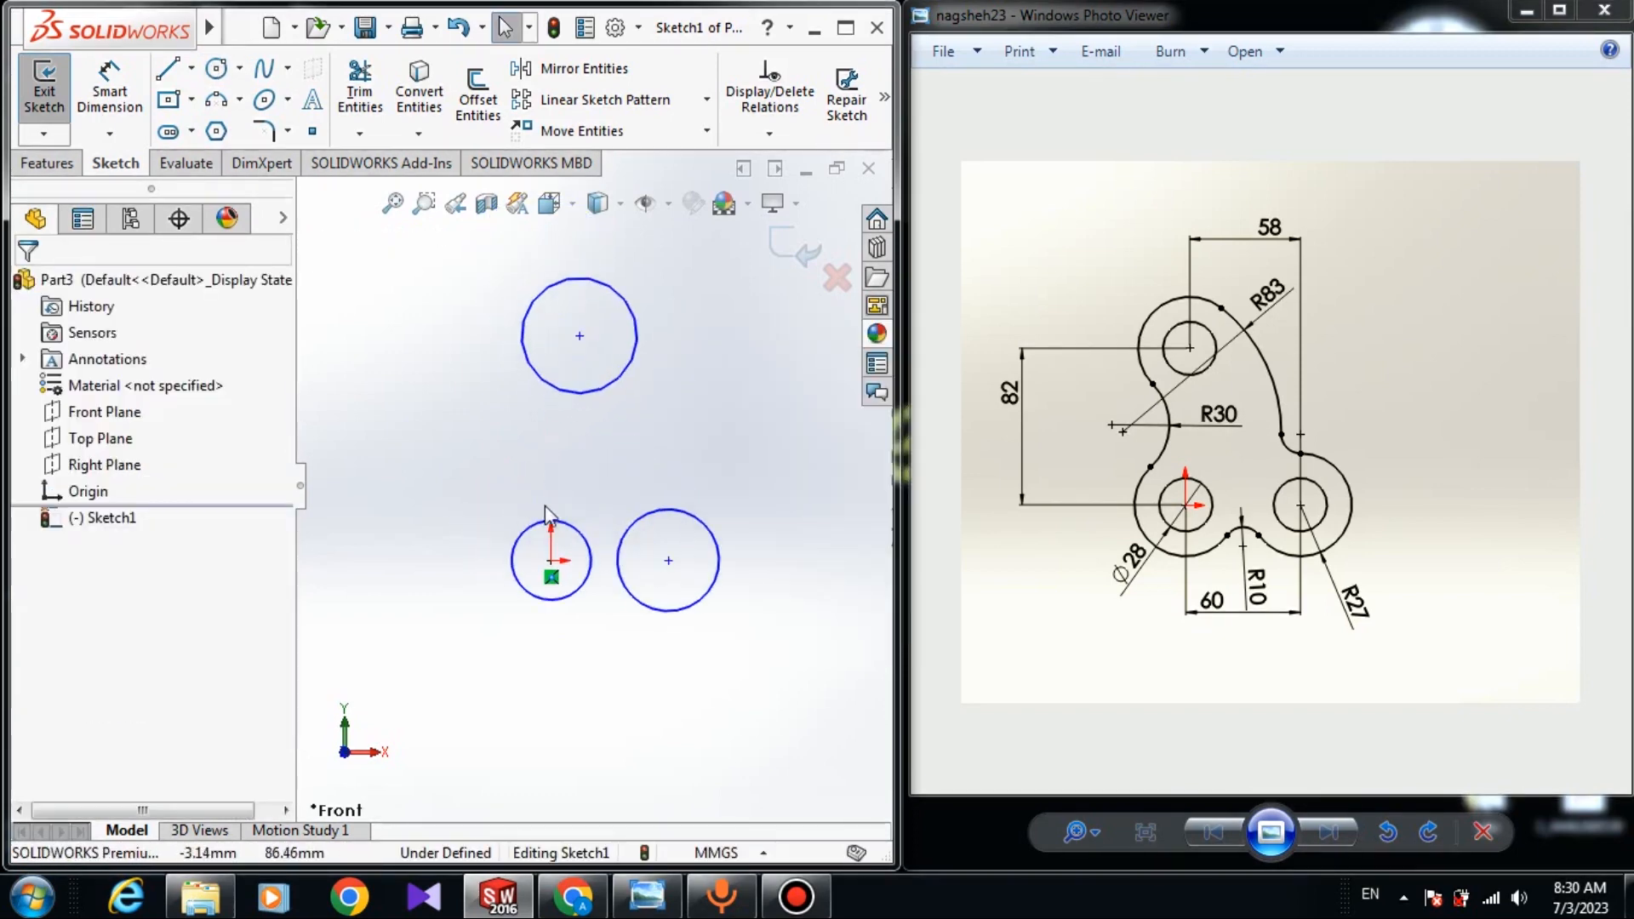
left_click(551, 562)
left_click(579, 336, "ctrl")
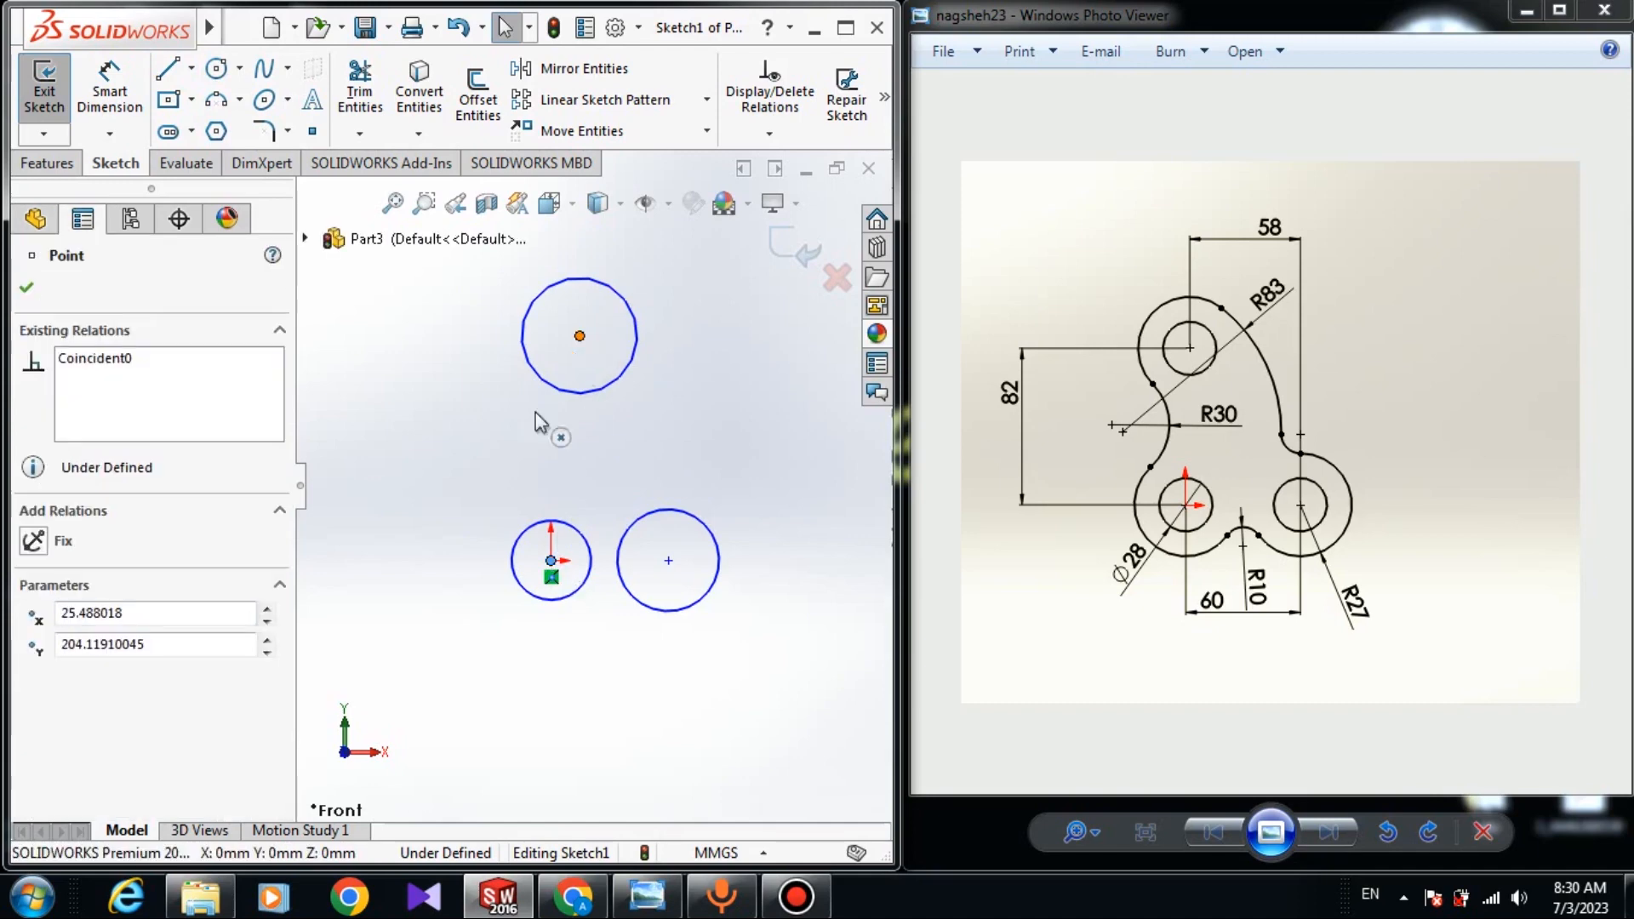
left_click(72, 703)
key("Escape")
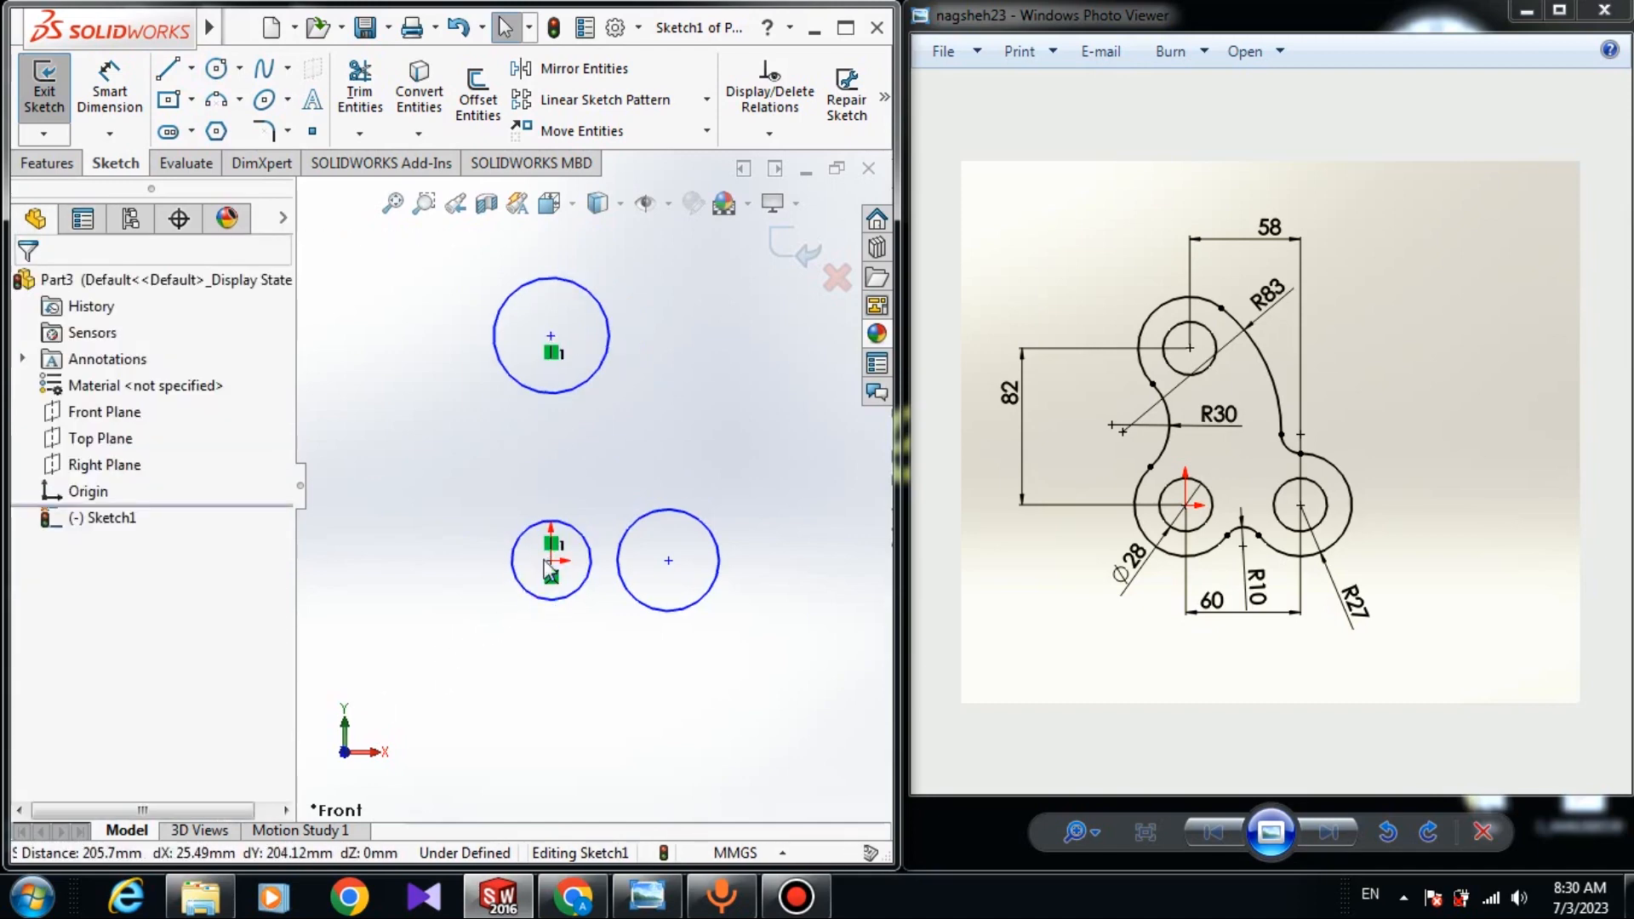
Add a Horizontal relation between the origin circle's centre and the right circle's centre
left_click(552, 560)
left_click(668, 561, "ctrl")
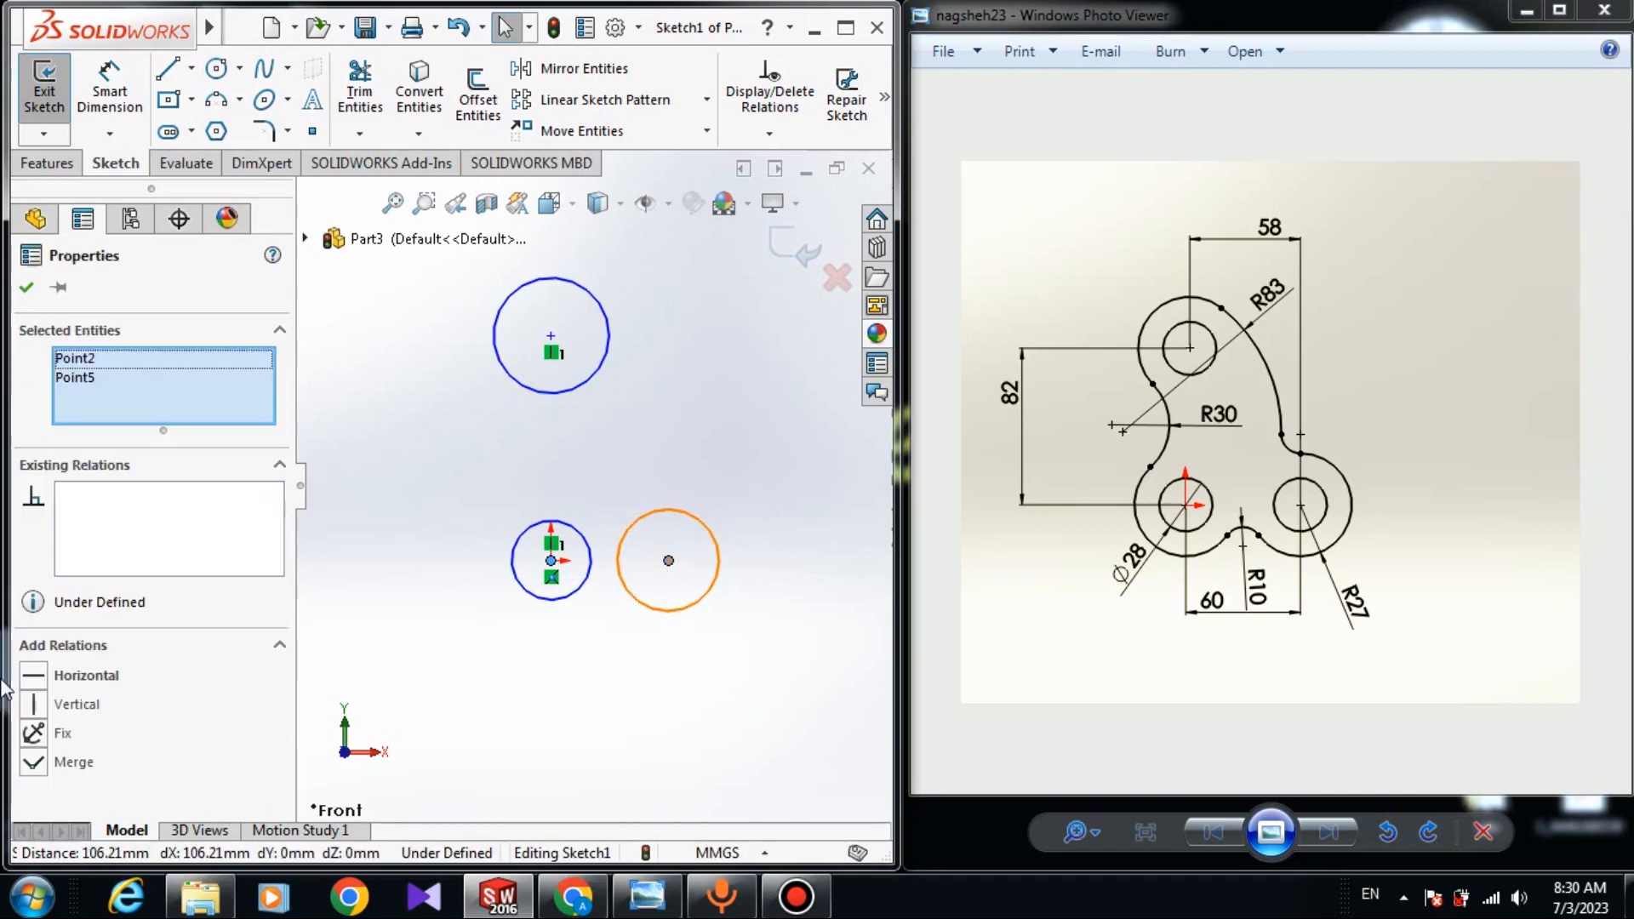
left_click(32, 678)
key("Escape")
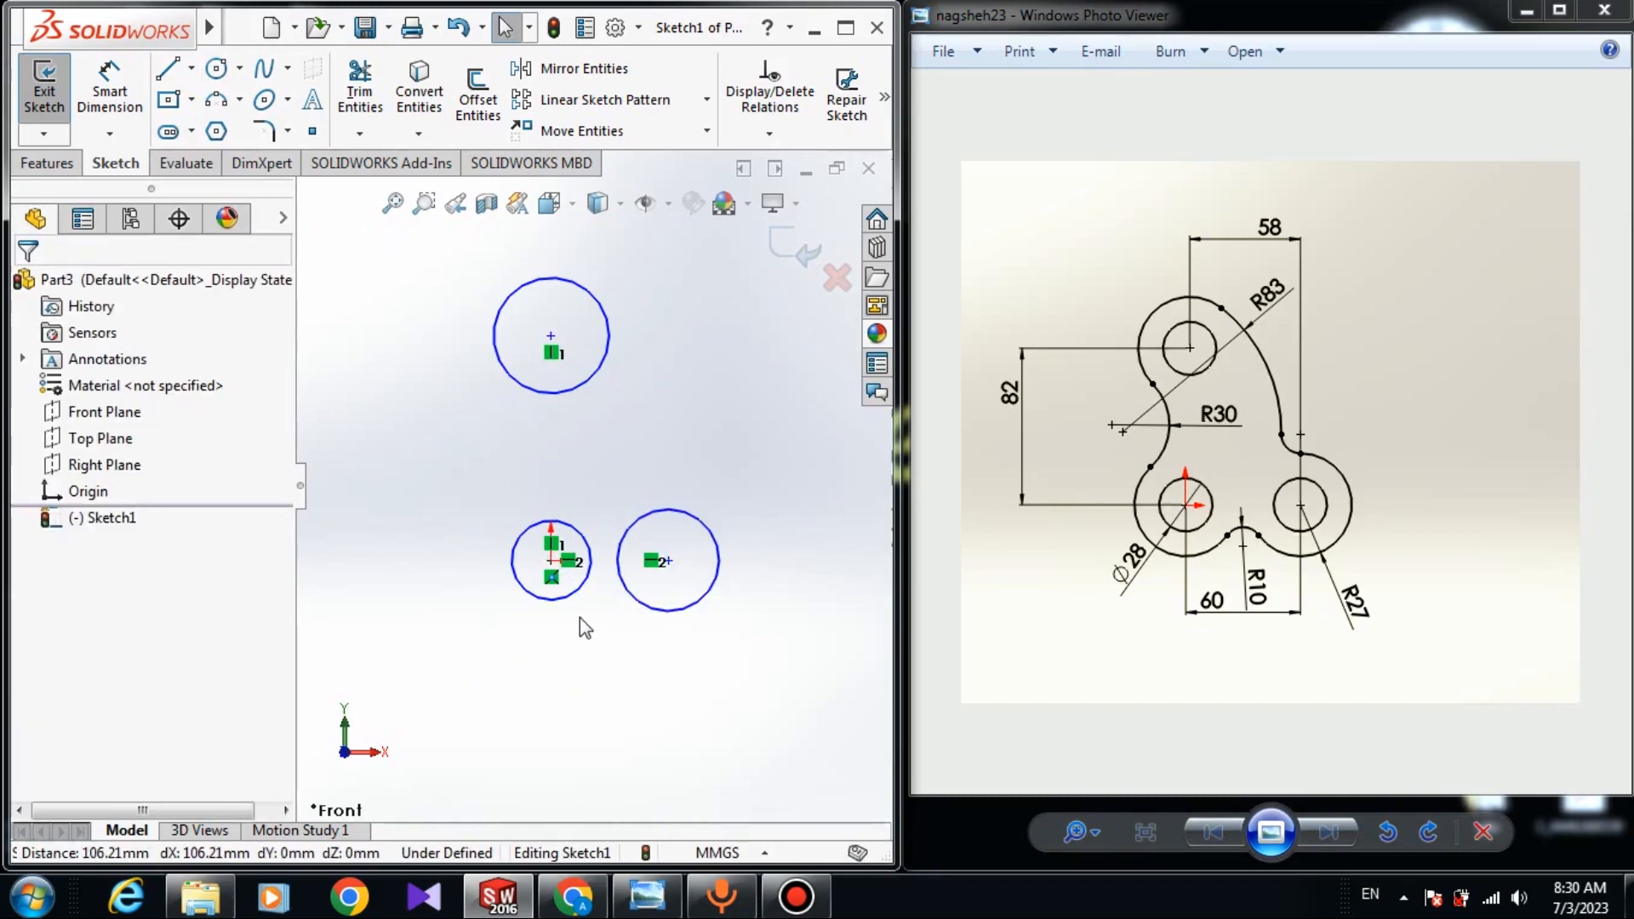
Dimension the origin circle with a diameter of 28 mm
left_click(662, 210)
left_click(126, 112)
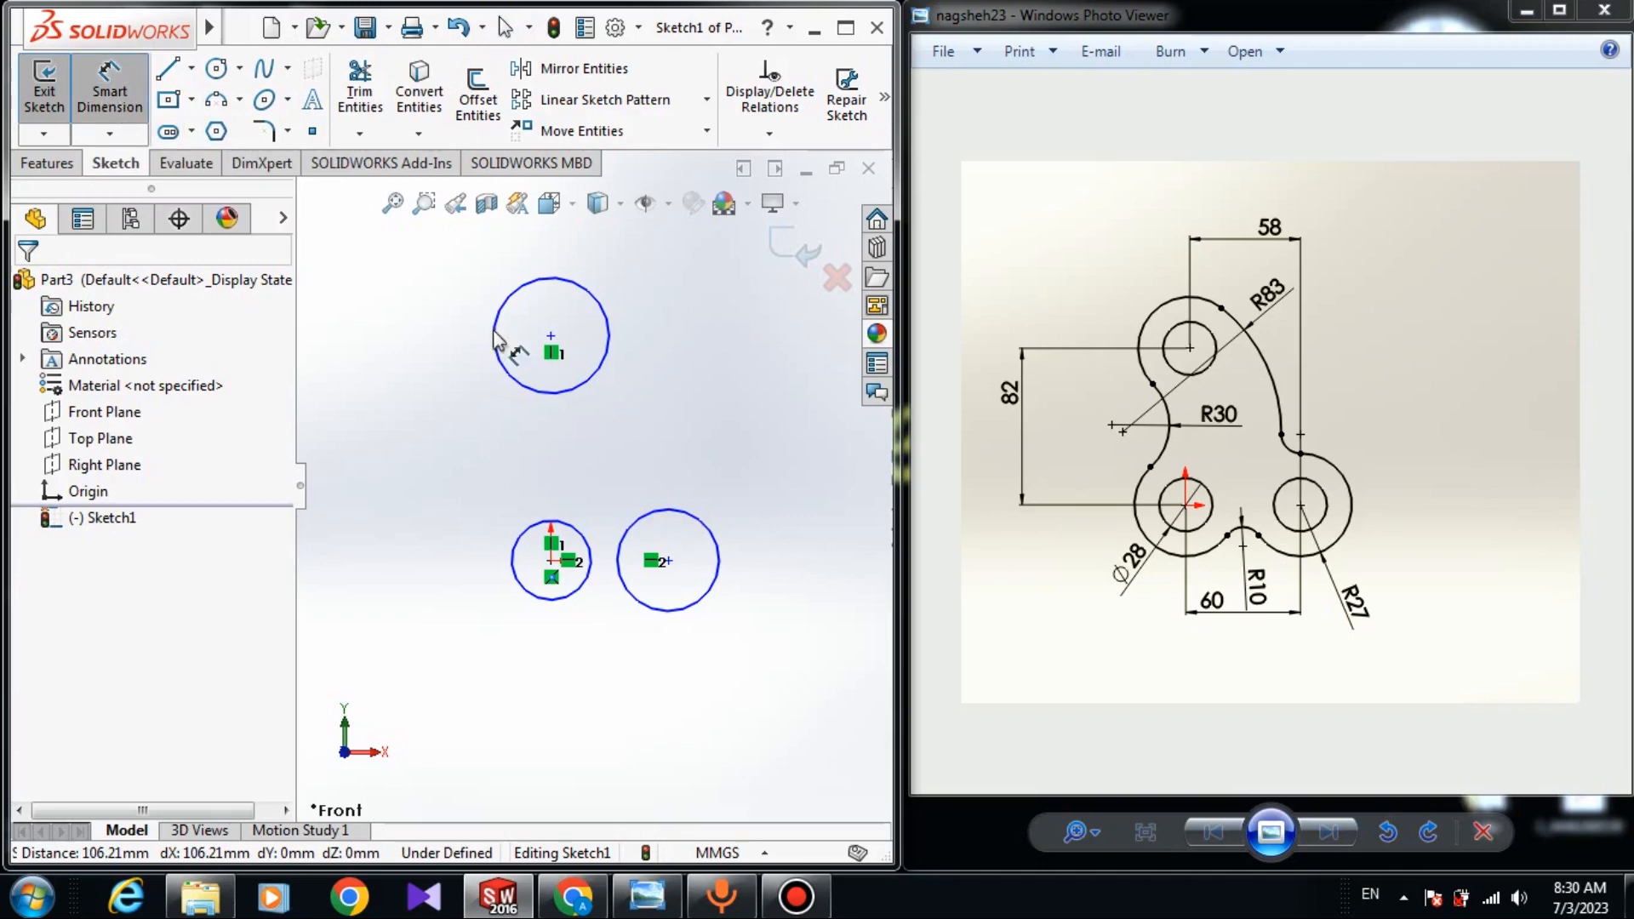
left_click(560, 525)
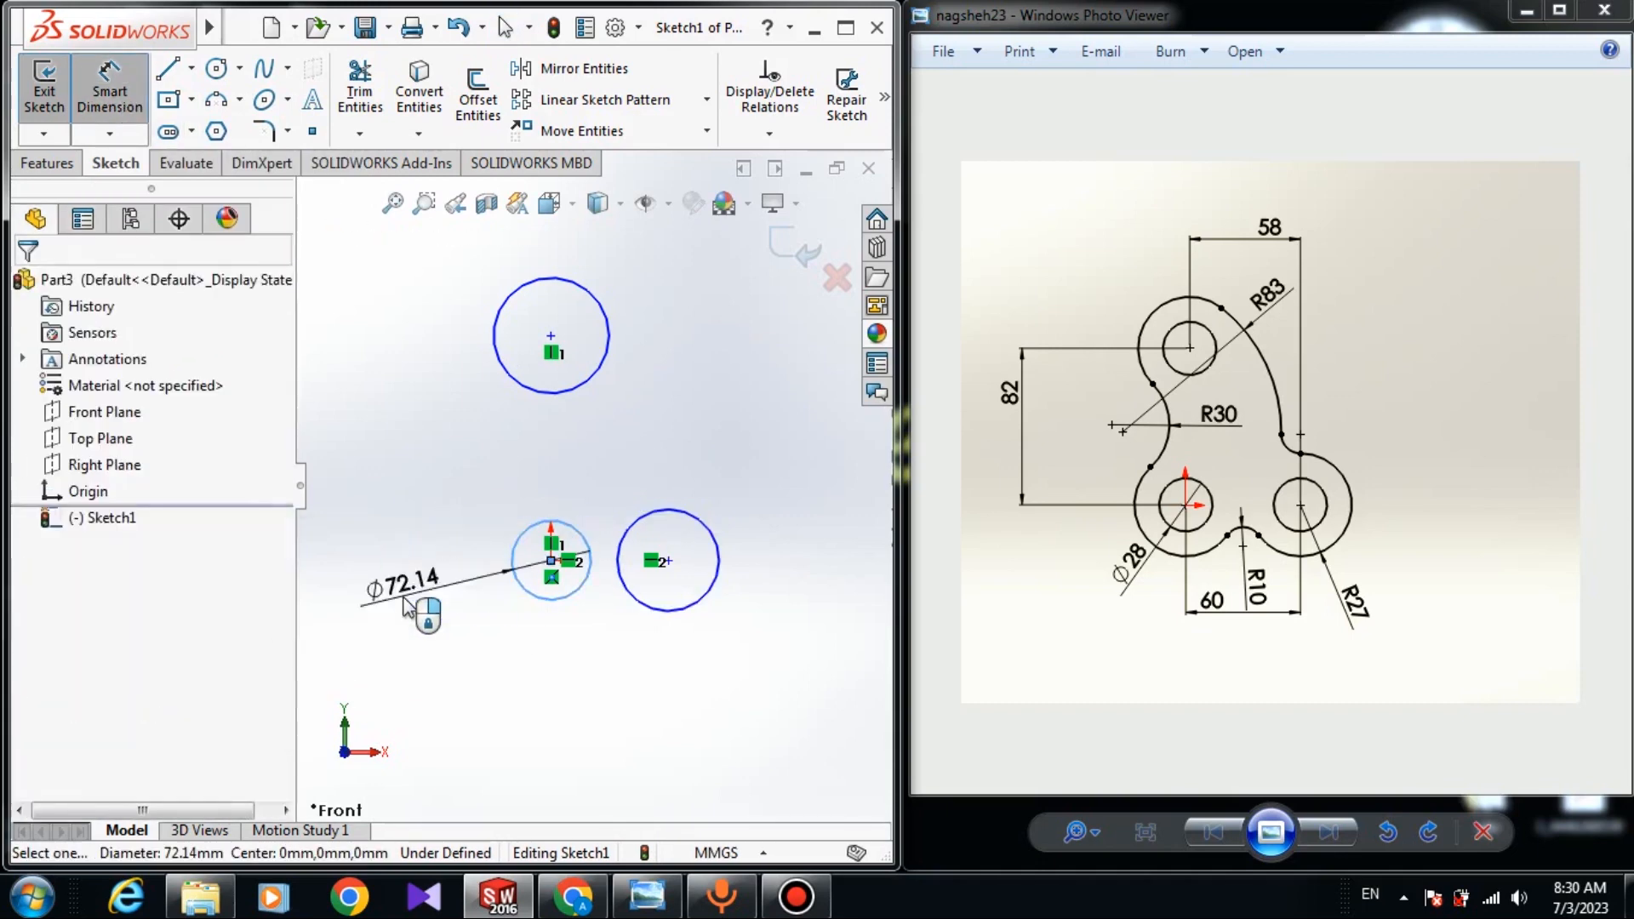
left_click(401, 601)
type("2")
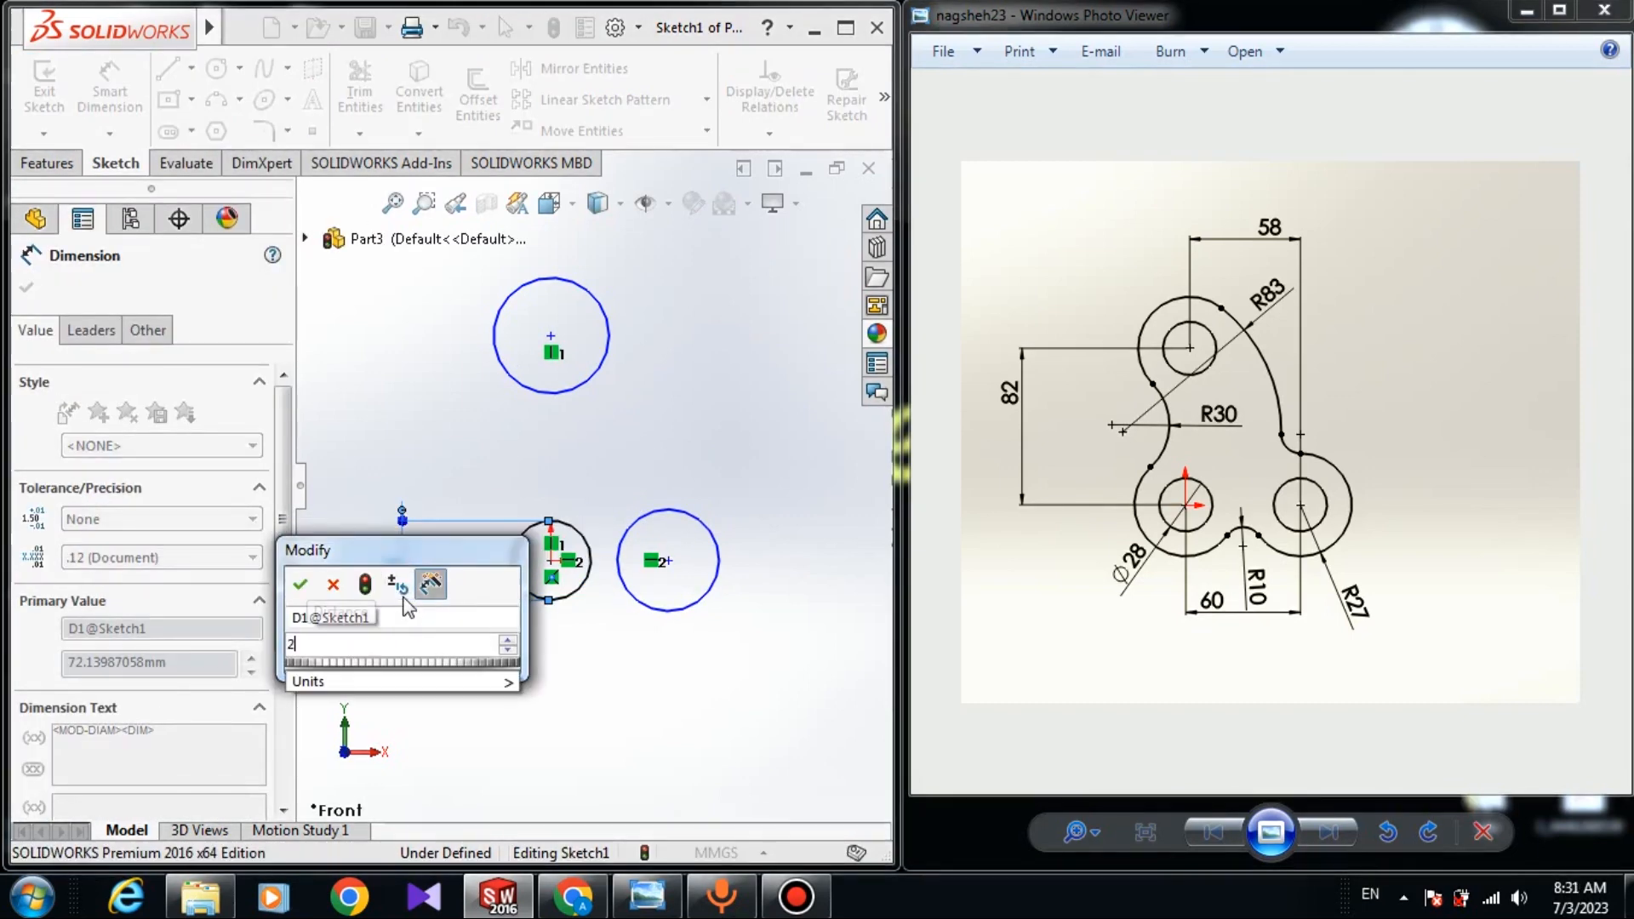
type("7")
key("BackSpace")
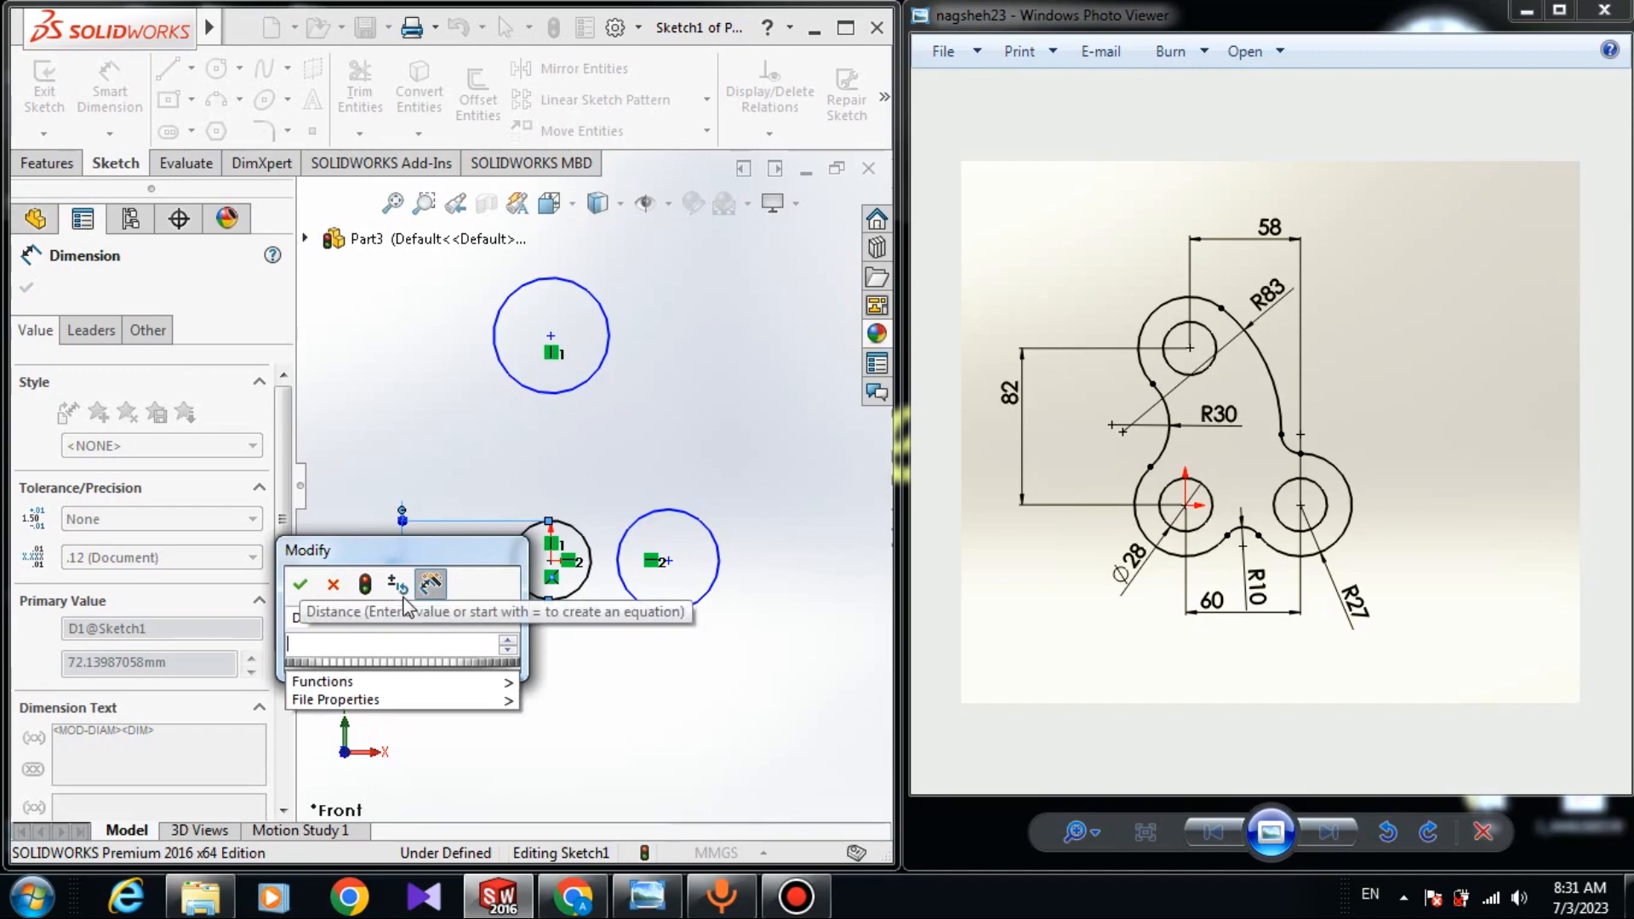
type("8")
key("Return")
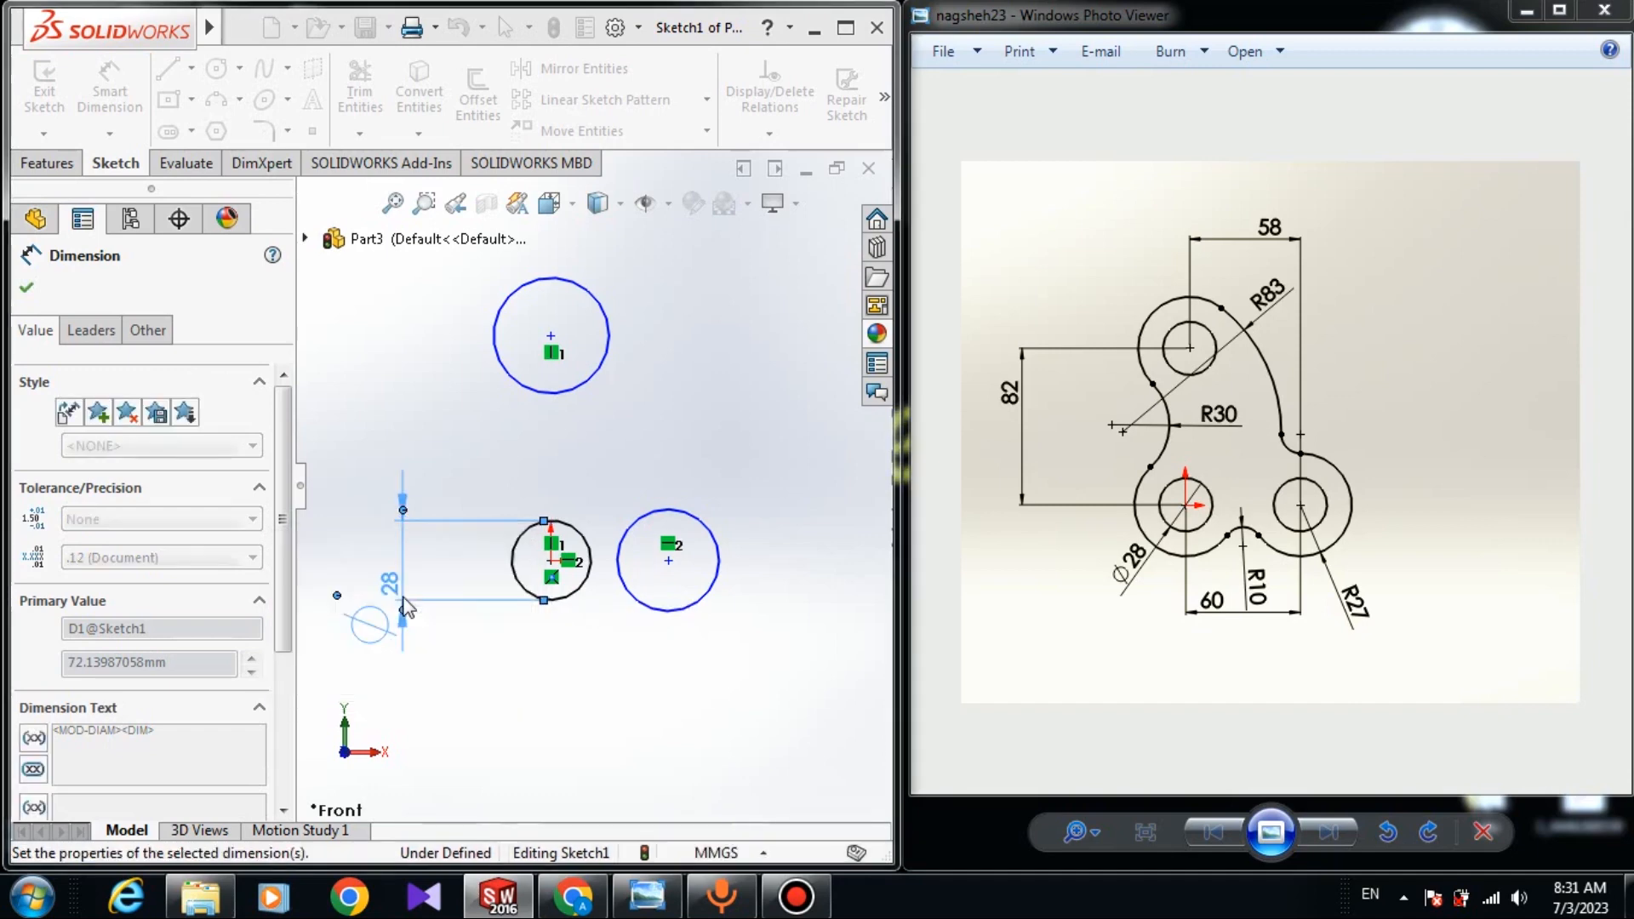
key("Escape")
key("Escape")
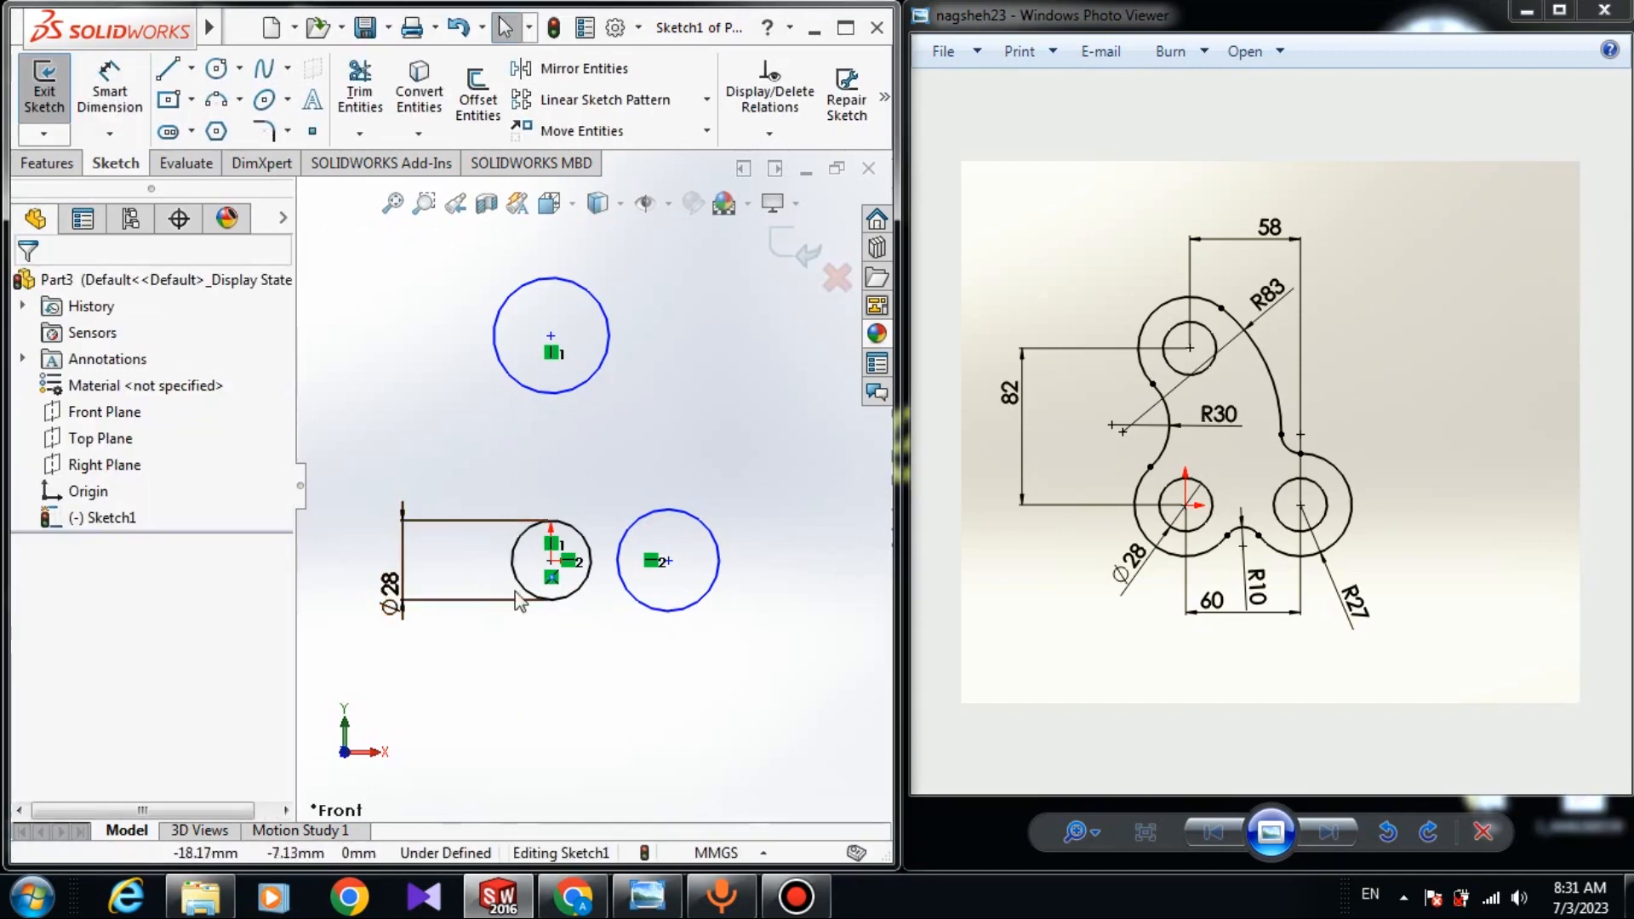
Add an Equal relation to all three circles so they share the same diameter
left_click(562, 599)
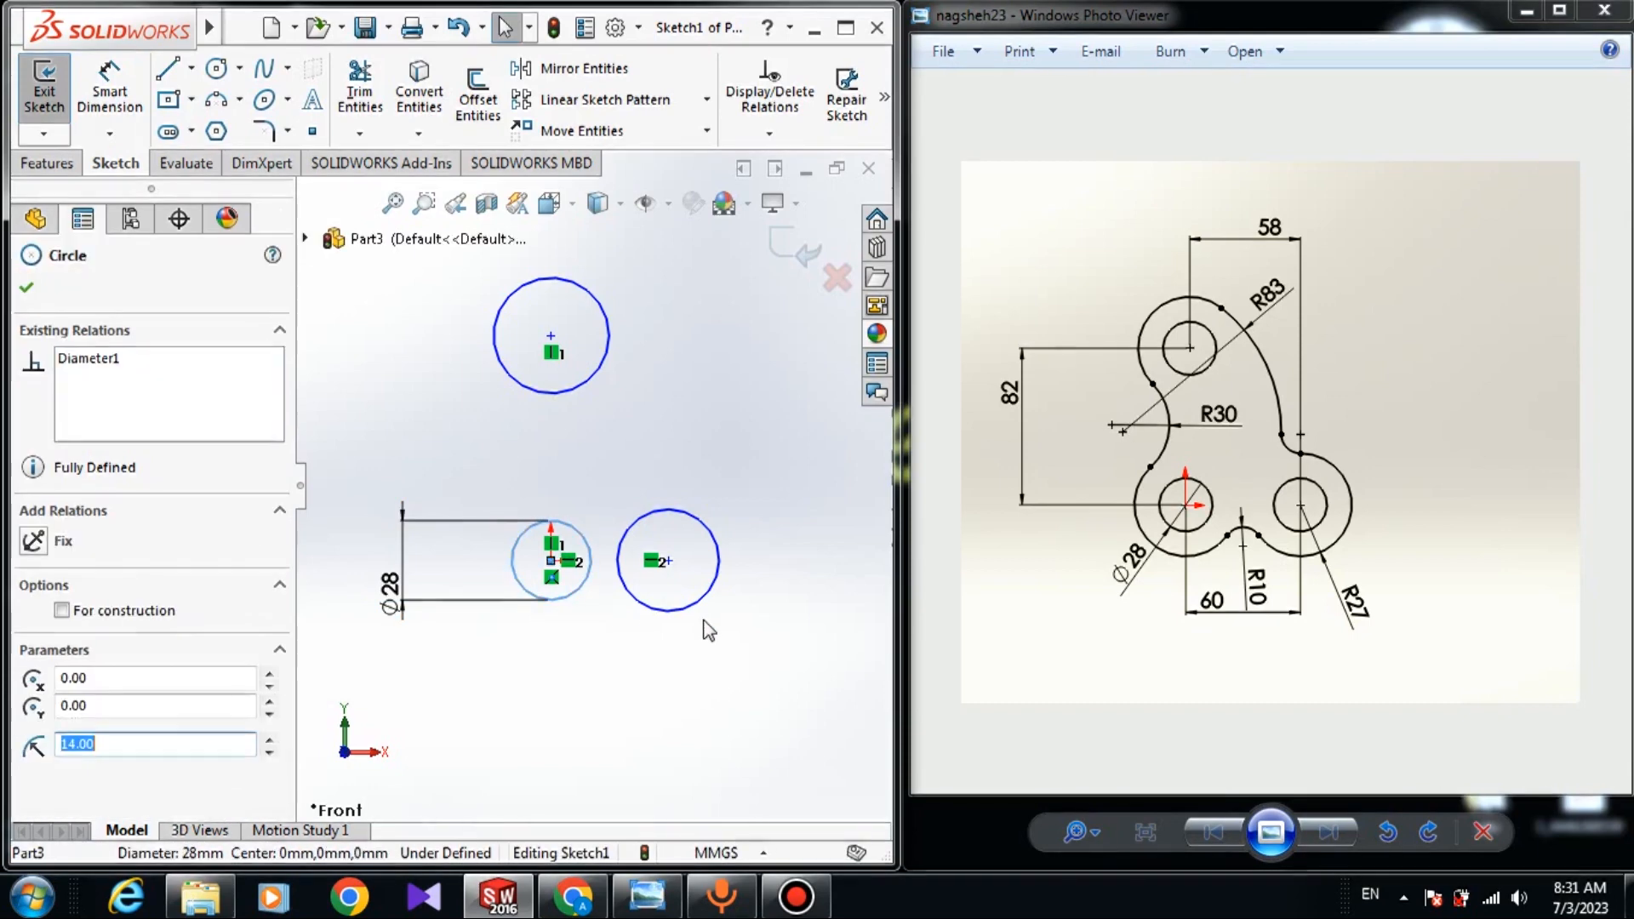
left_click(681, 611, "ctrl")
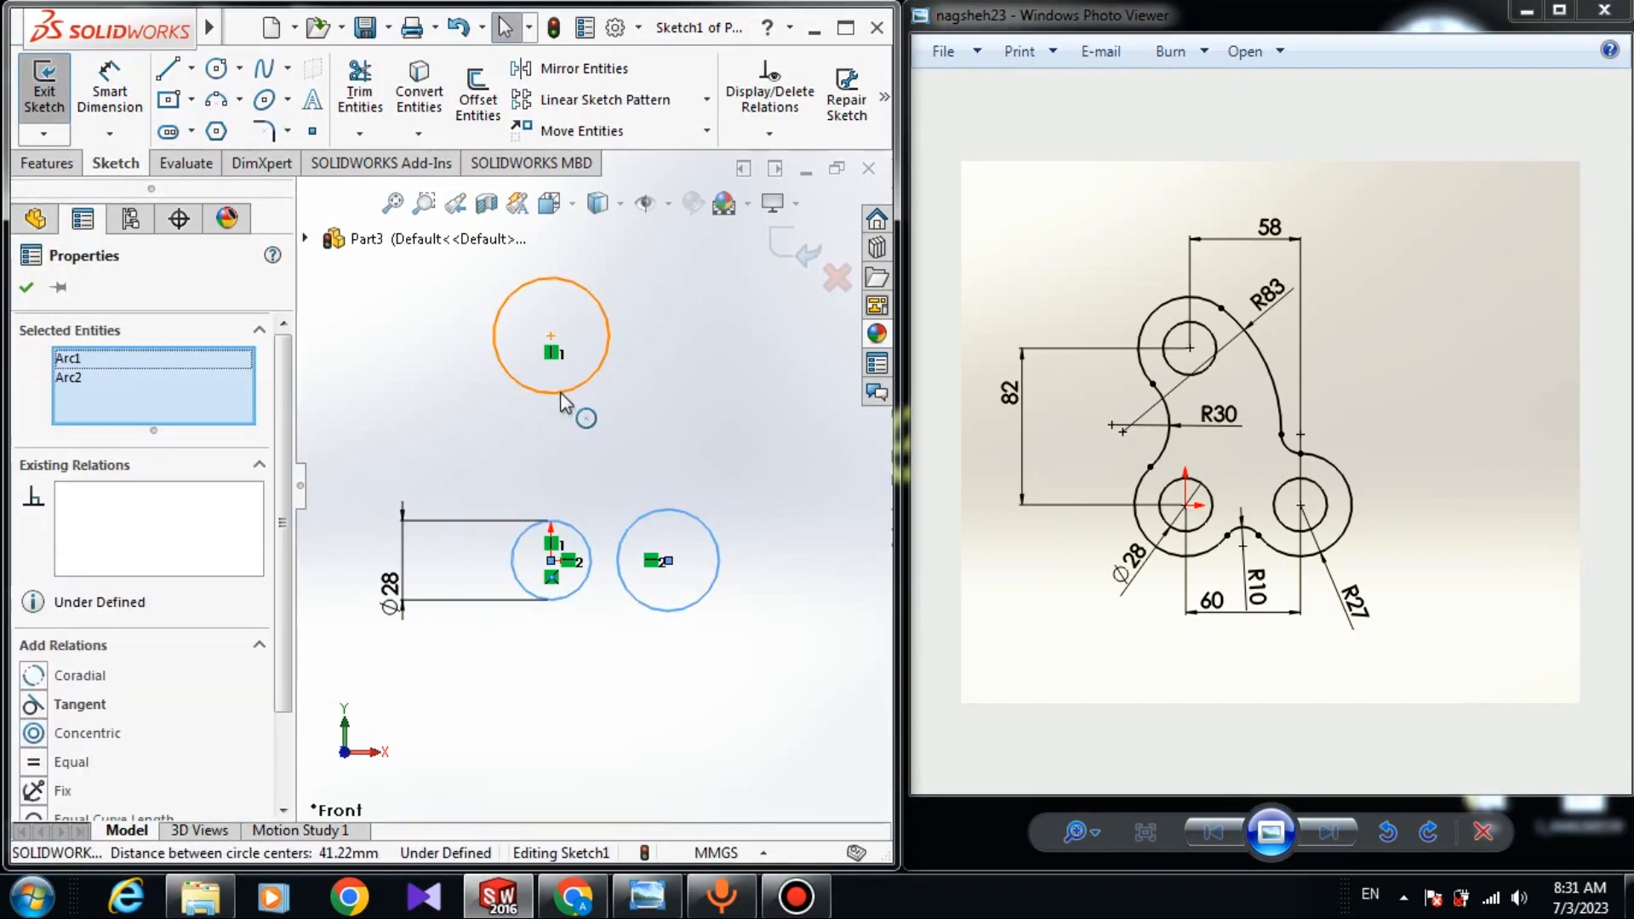
left_click(555, 392, "ctrl")
left_click(33, 735)
key("Escape")
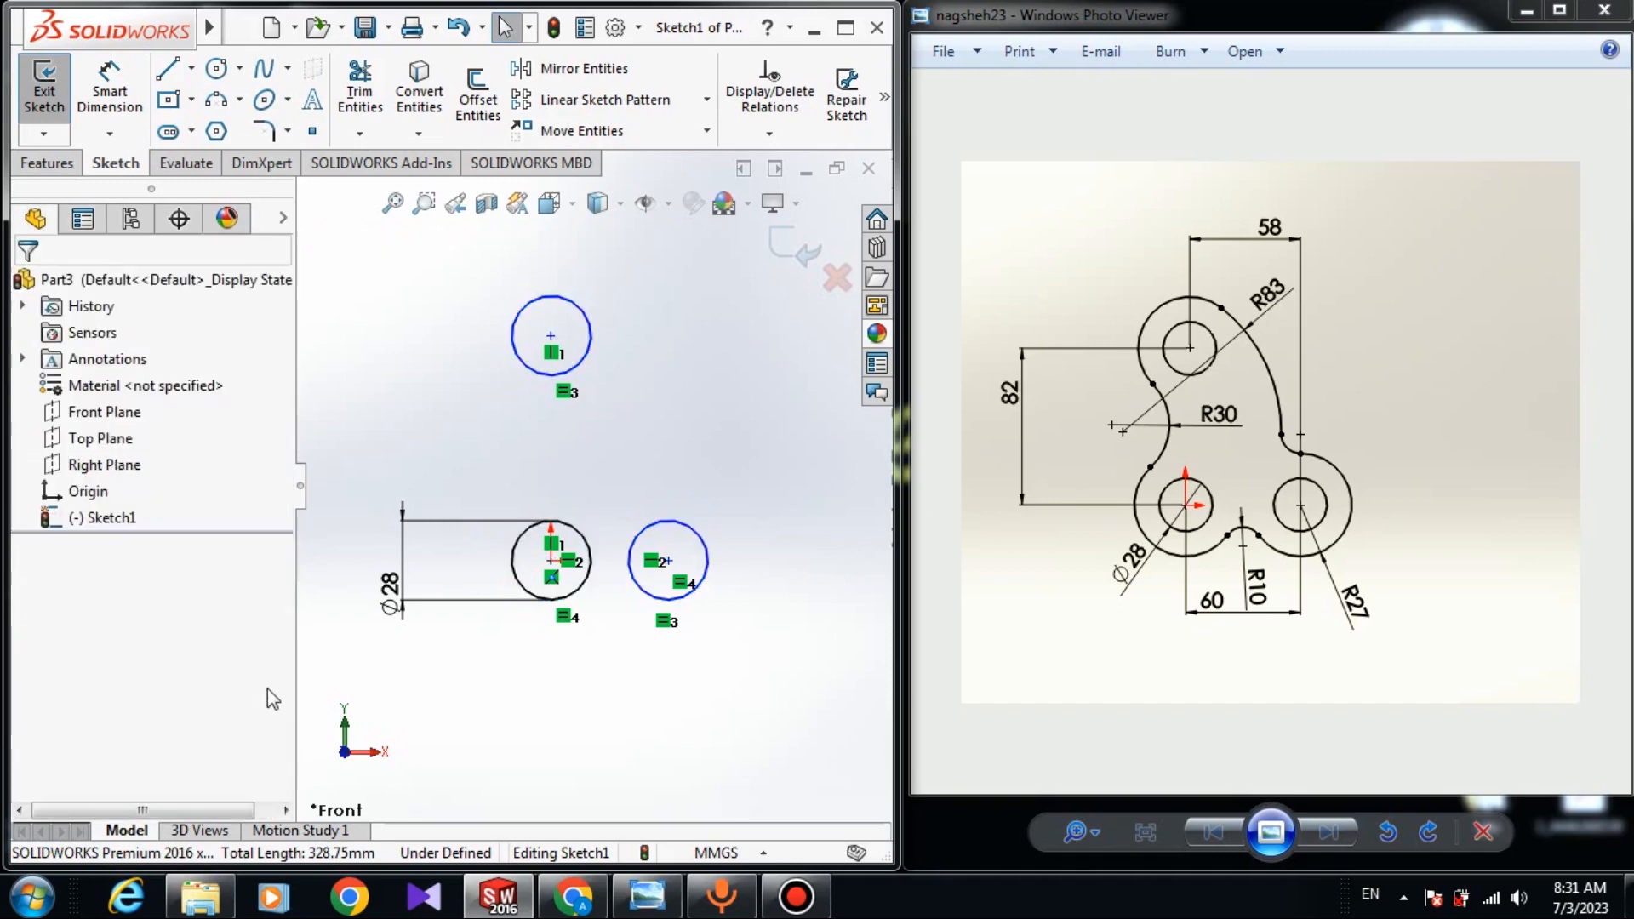
Dimension the vertical distance between the origin circle's centre and the upper circle's centre as 82 mm
left_click(109, 89)
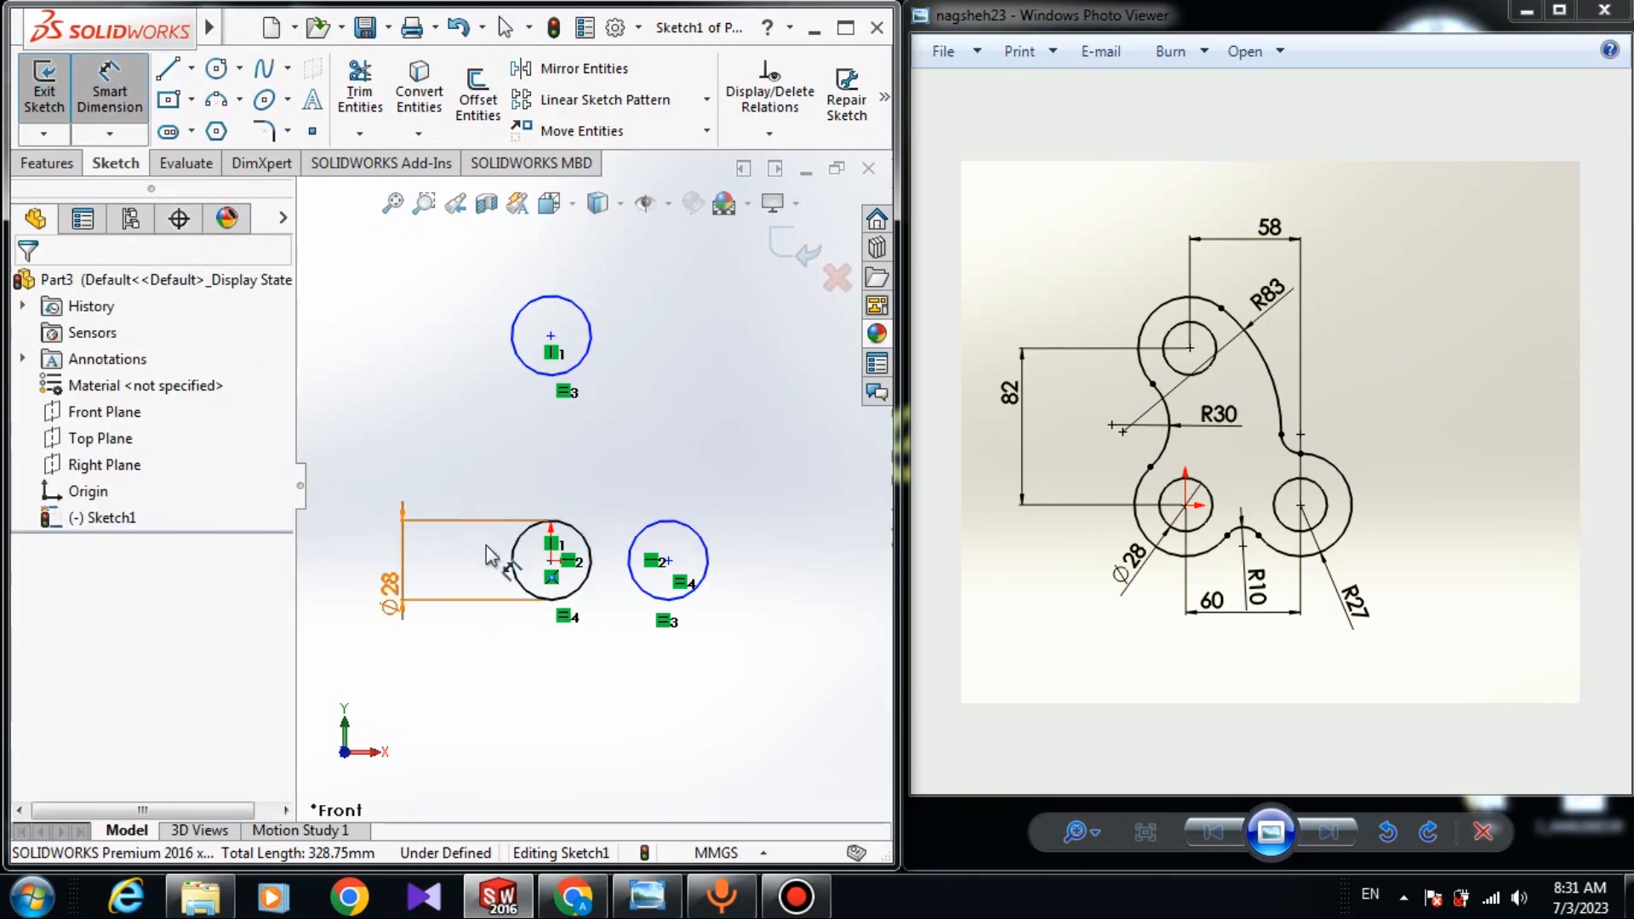
left_click(552, 561)
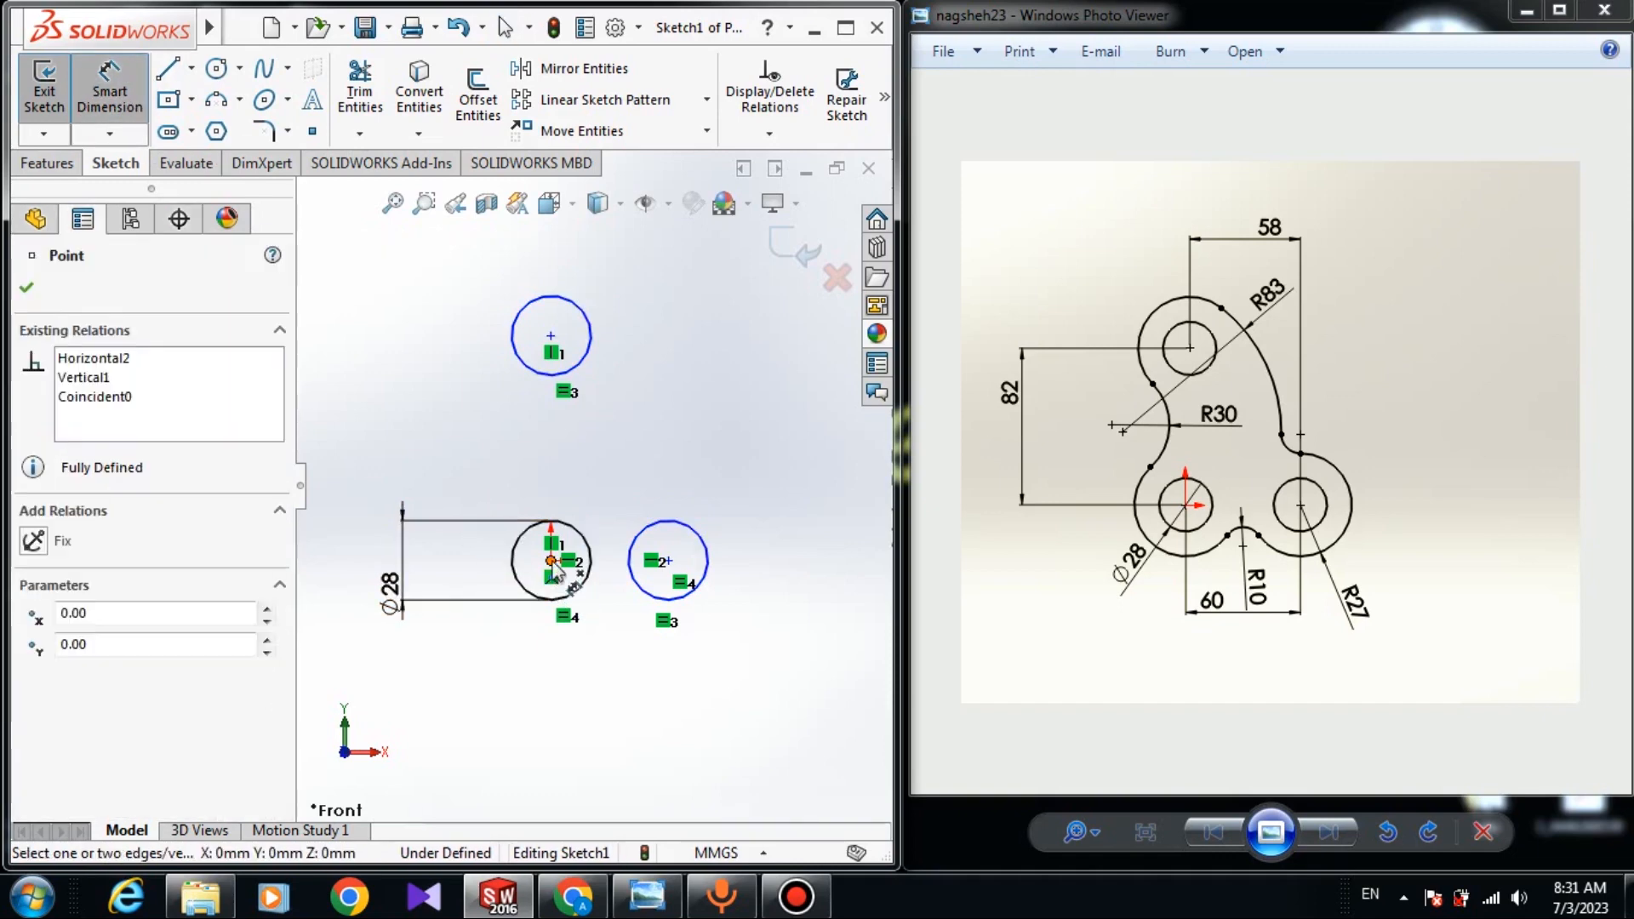
left_click(550, 336)
left_click(433, 390)
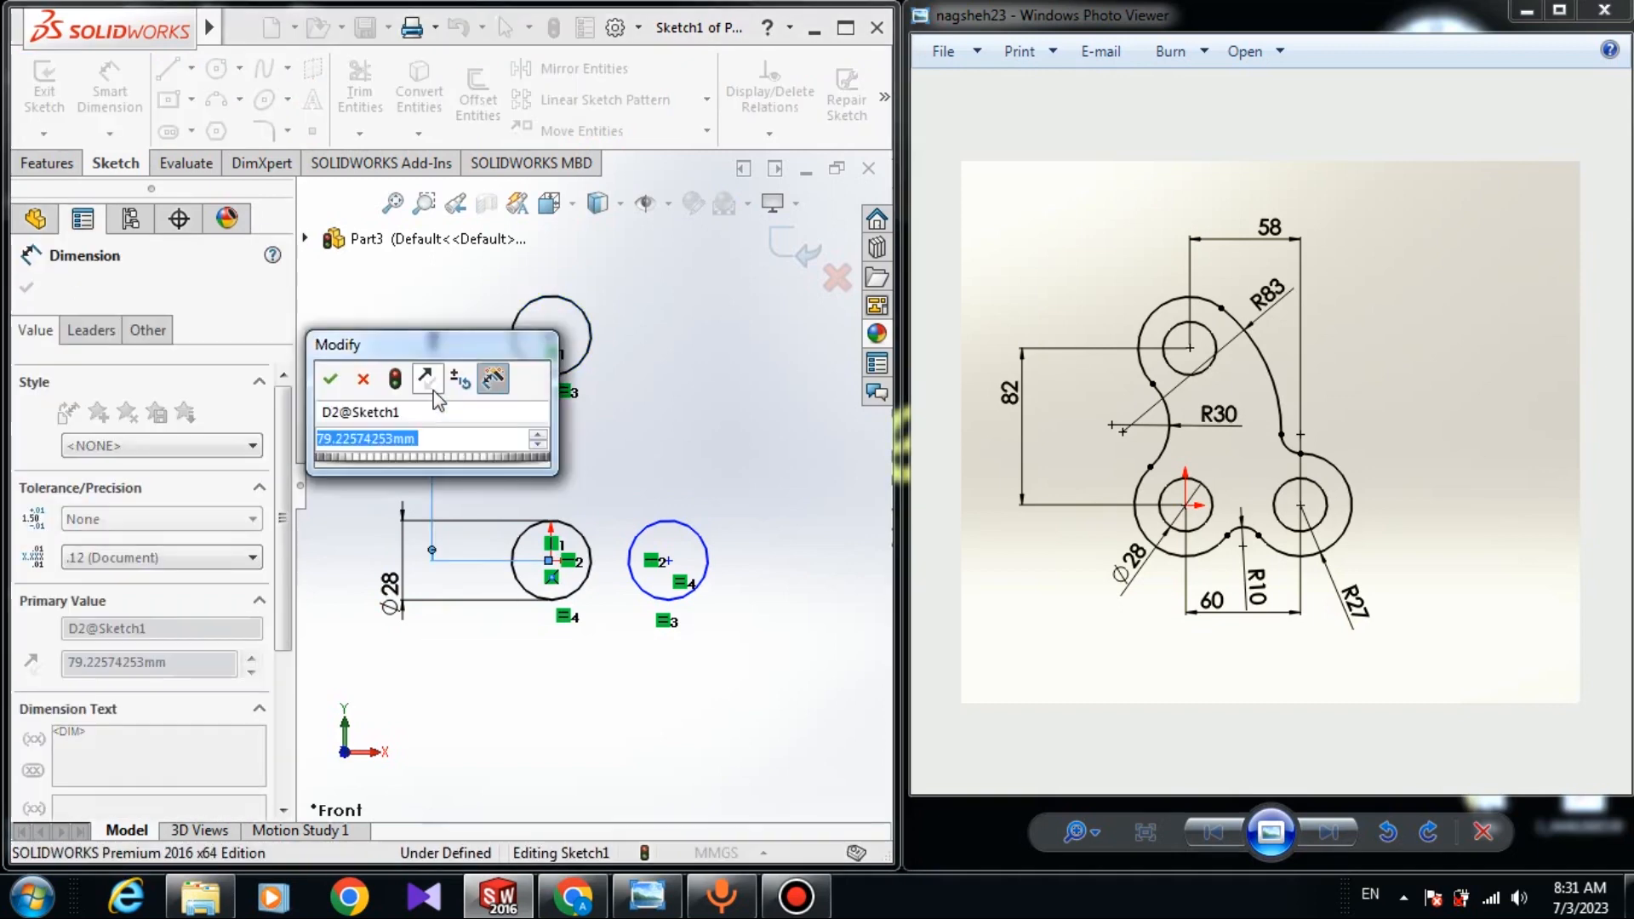
key("Escape")
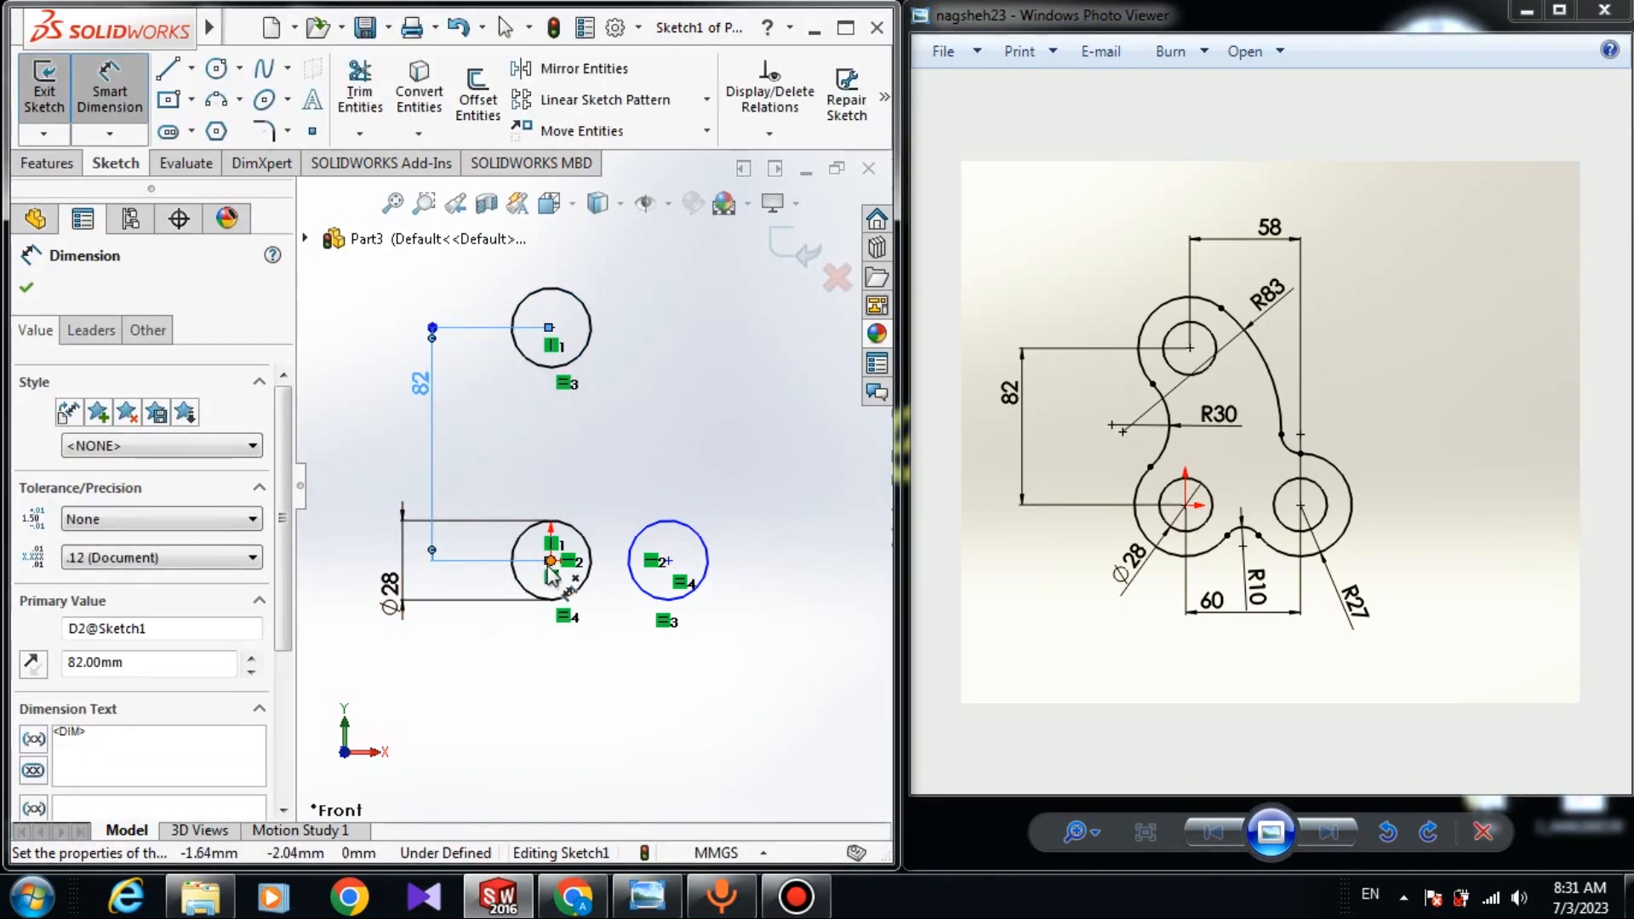
key("Escape")
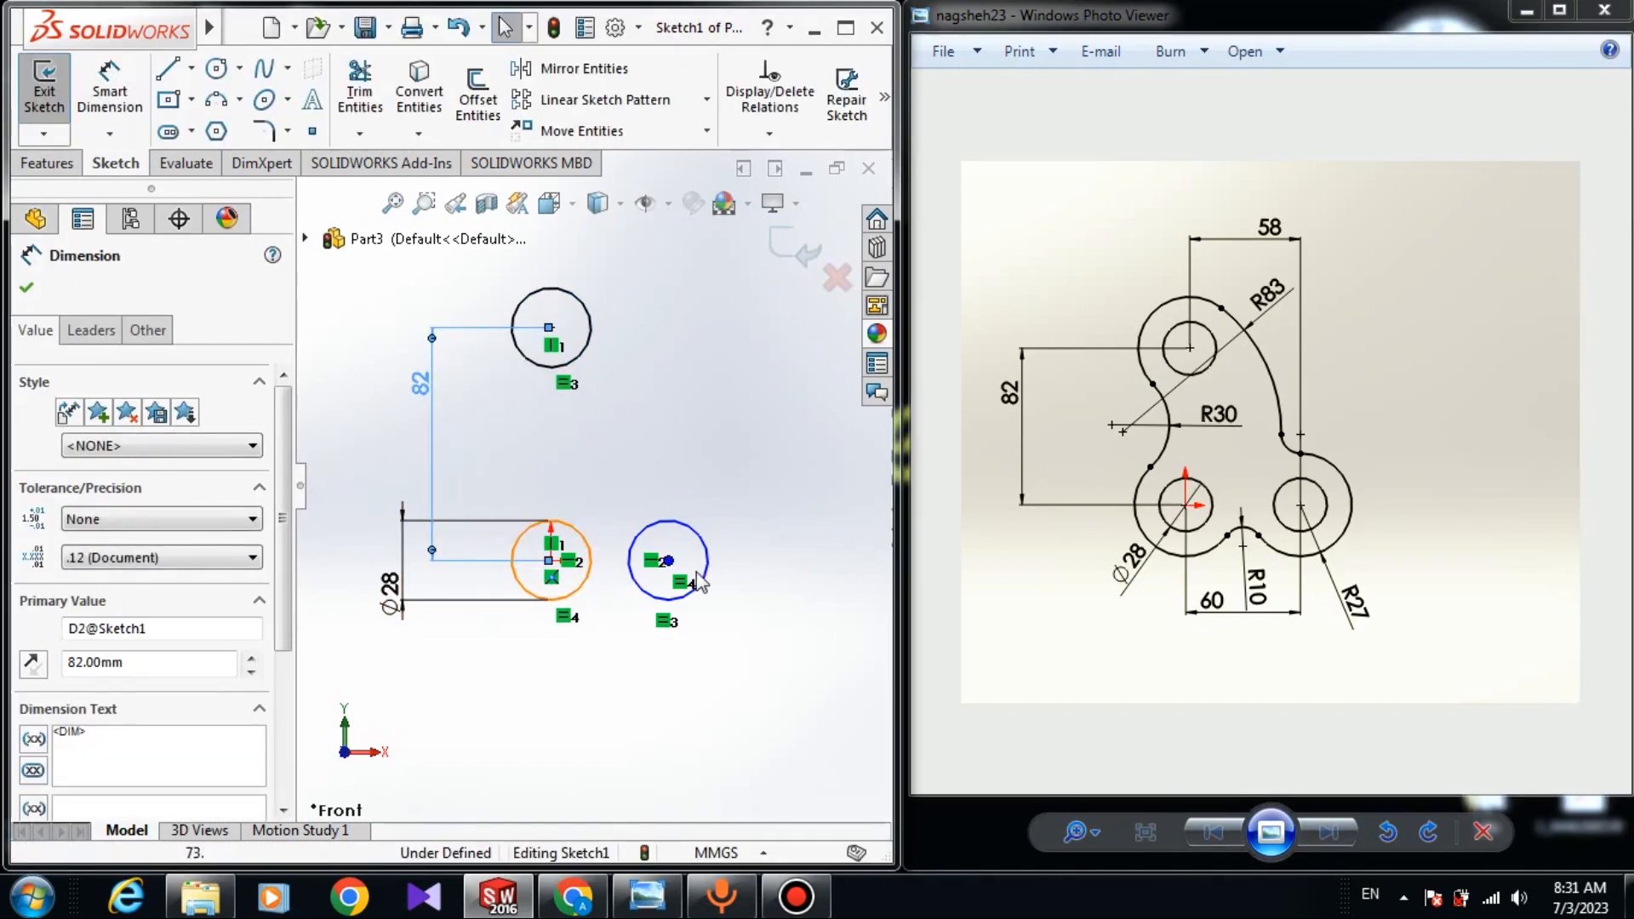
Dimension the horizontal distance between the centres of the two lower circles as 60 mm
left_click(669, 561)
key("Escape")
left_click(123, 85)
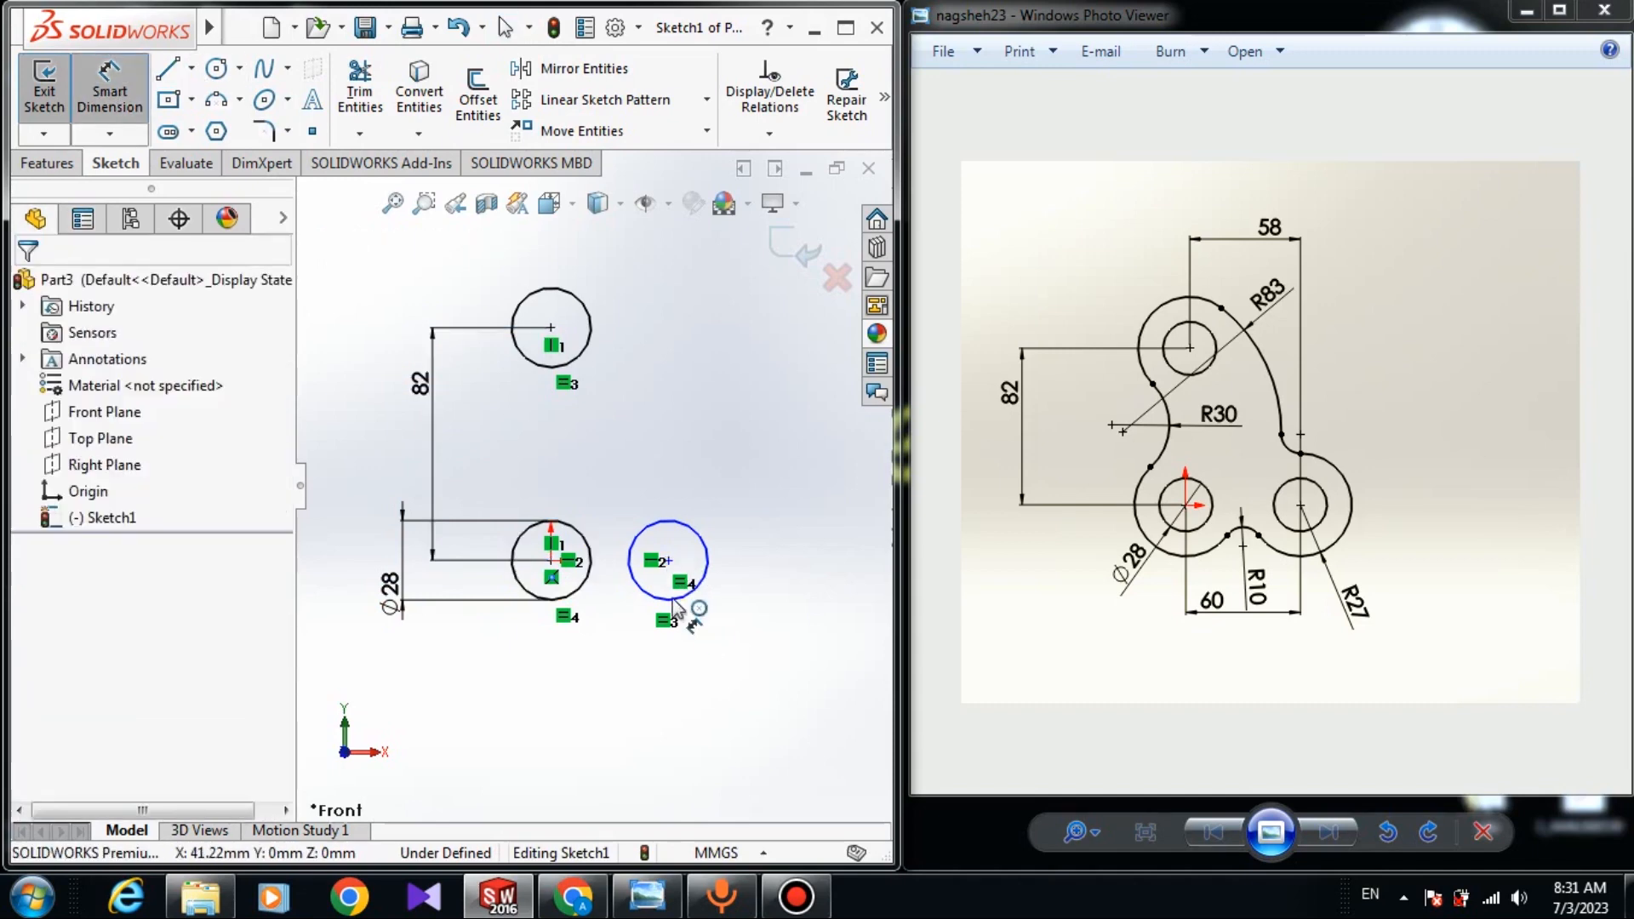
left_click(669, 560)
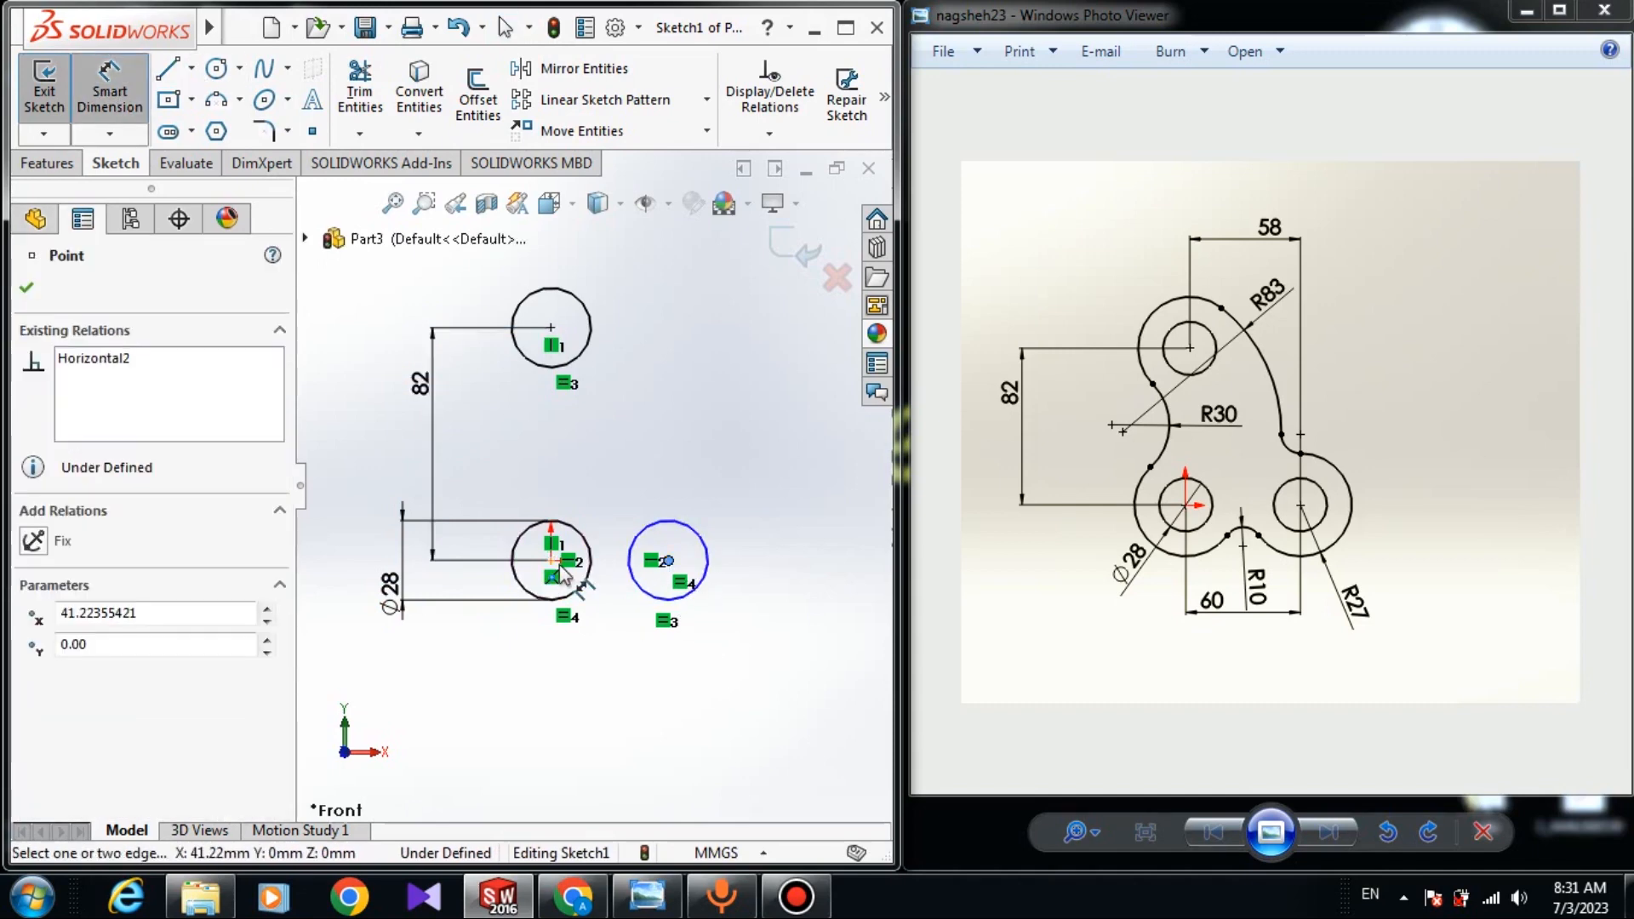
left_click(553, 563)
left_click(586, 725)
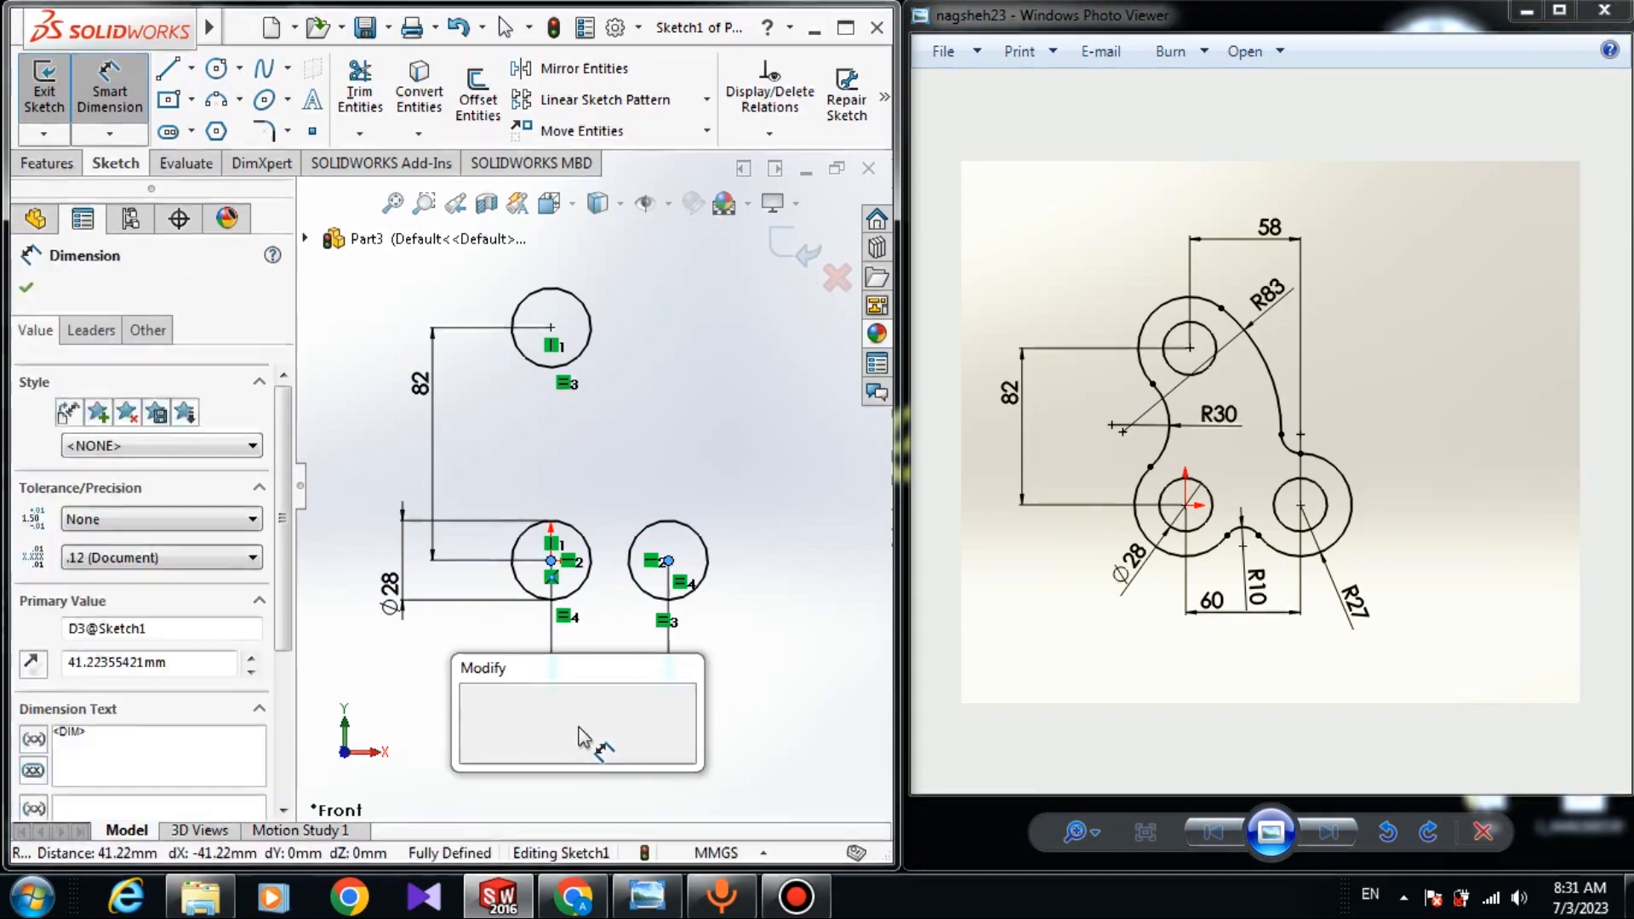
type("6")
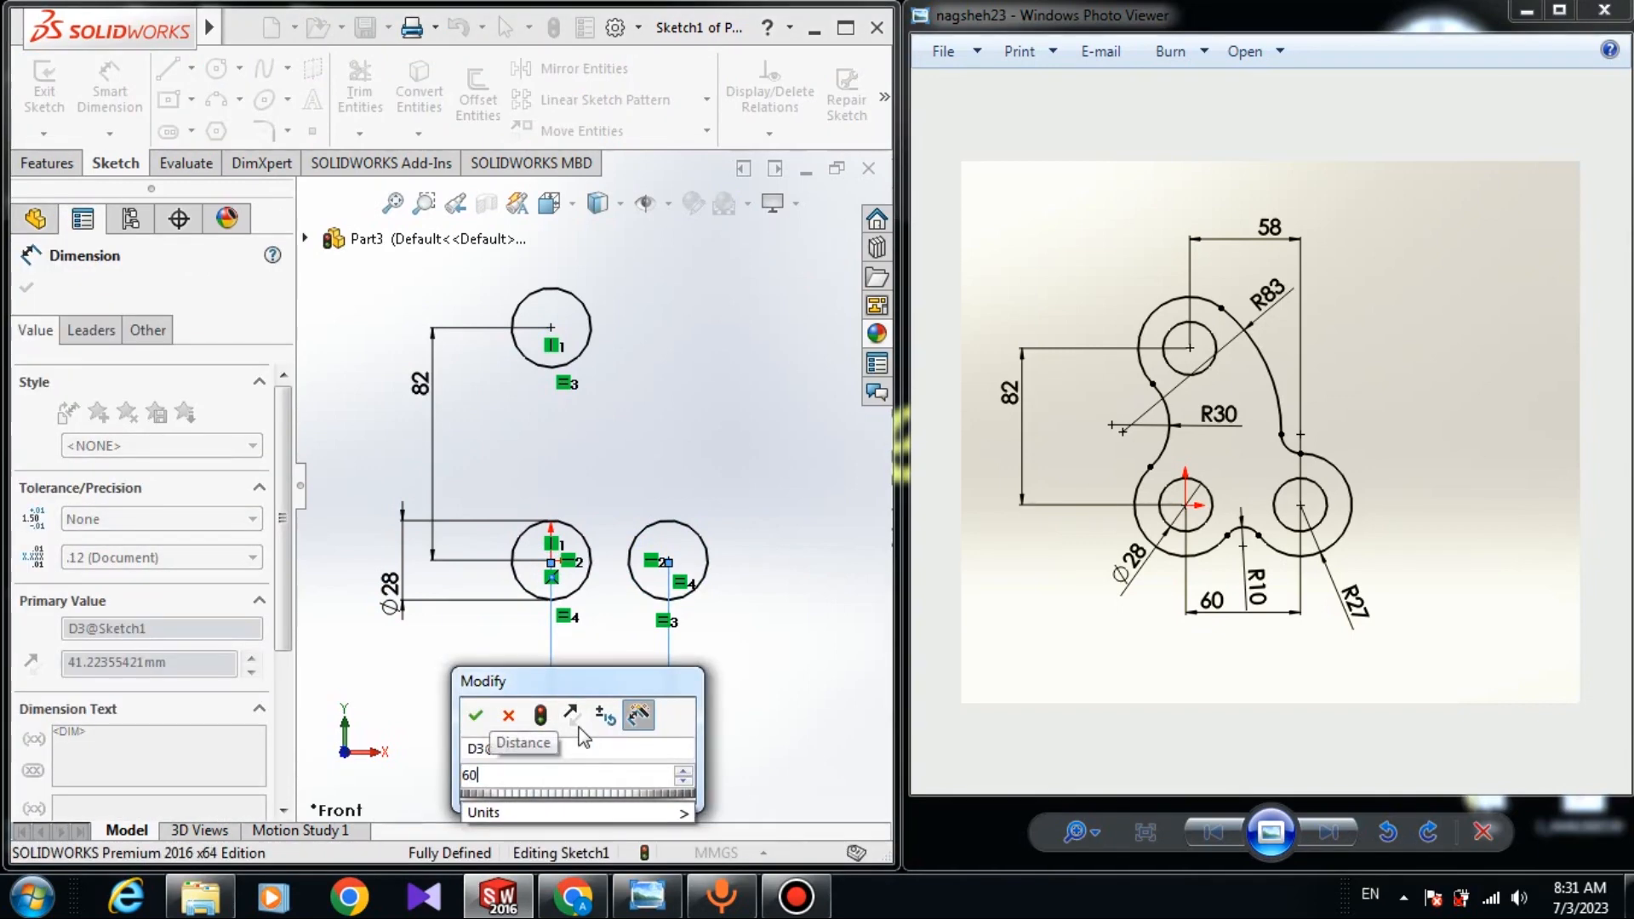
type("0")
key("Return")
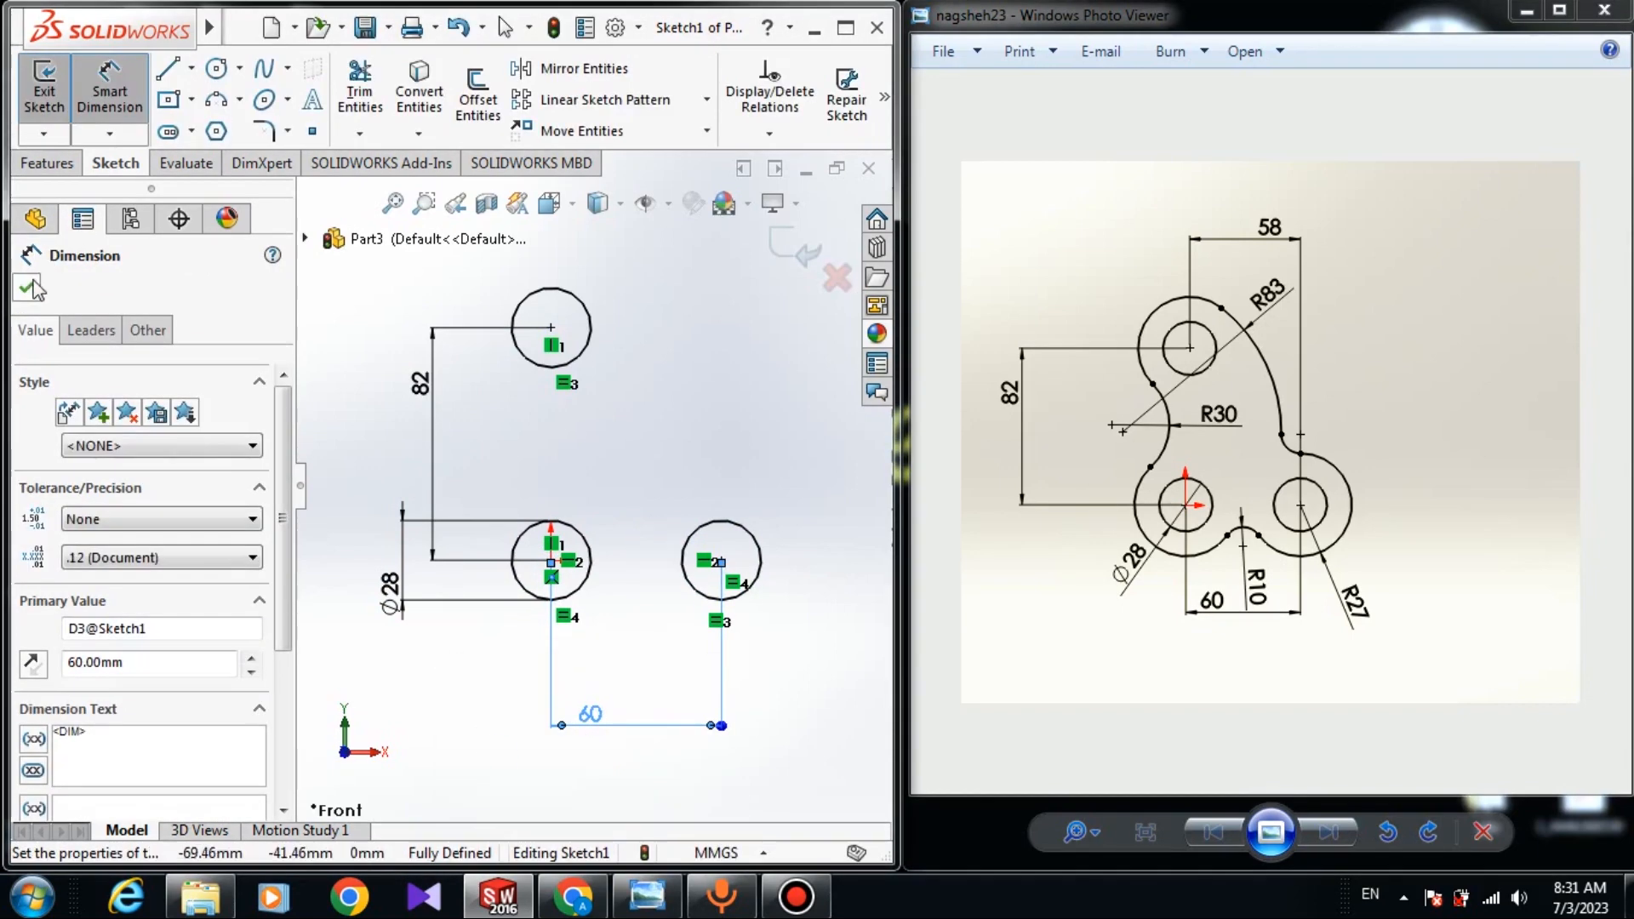
Sketch a three-point arc around the upper-left side of the upper circle, open toward the lower right
left_click(31, 287)
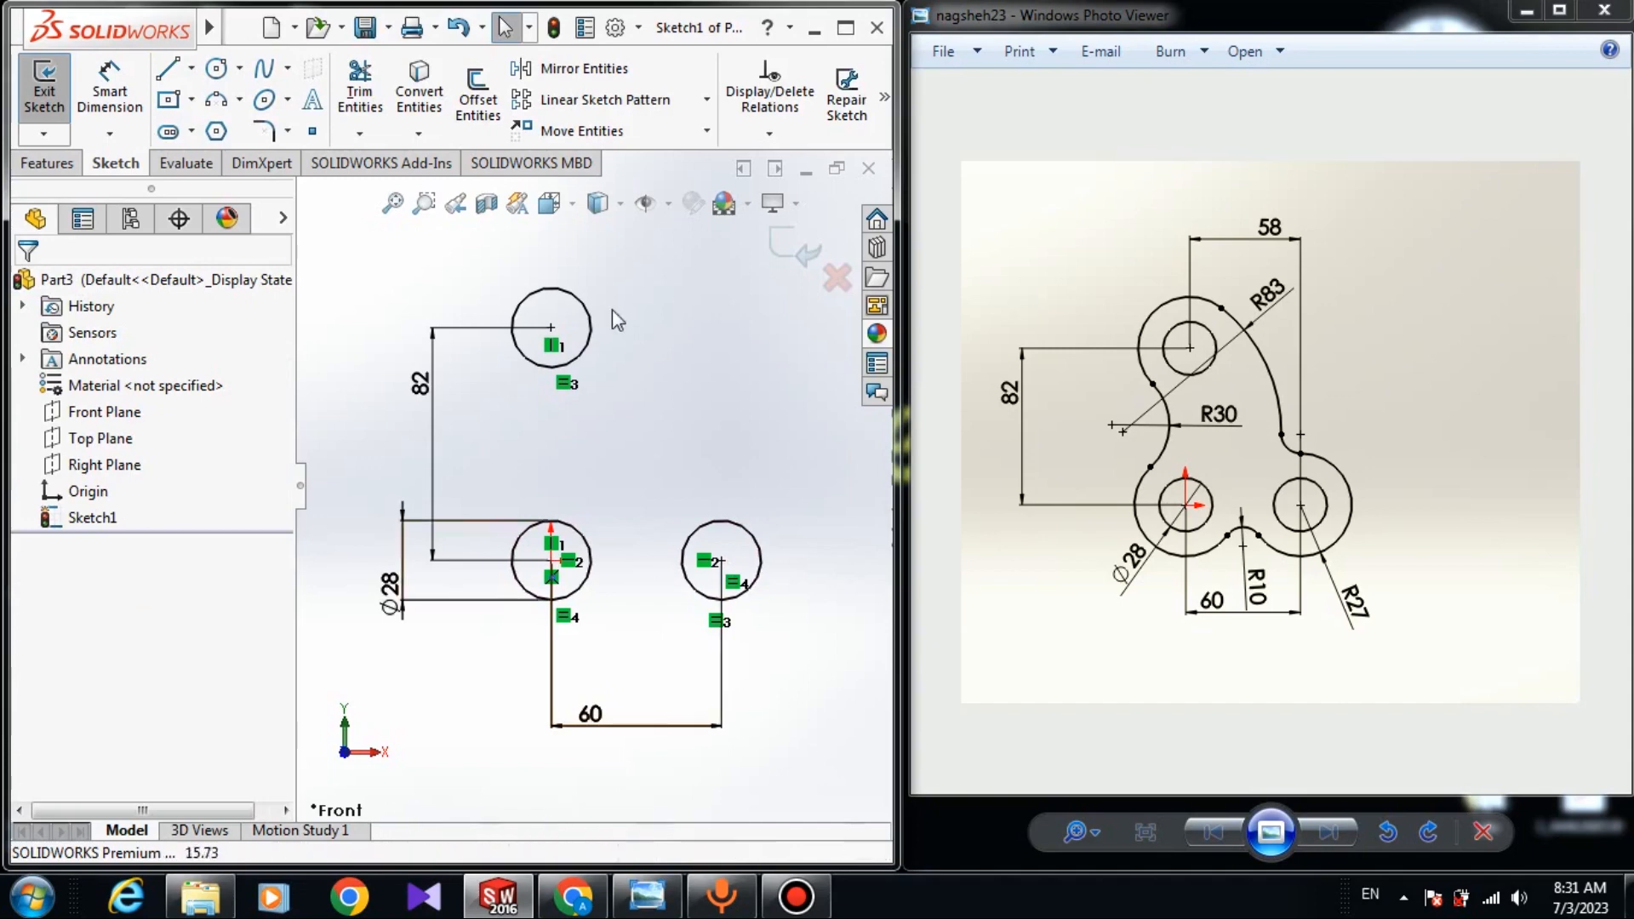
left_click(217, 99)
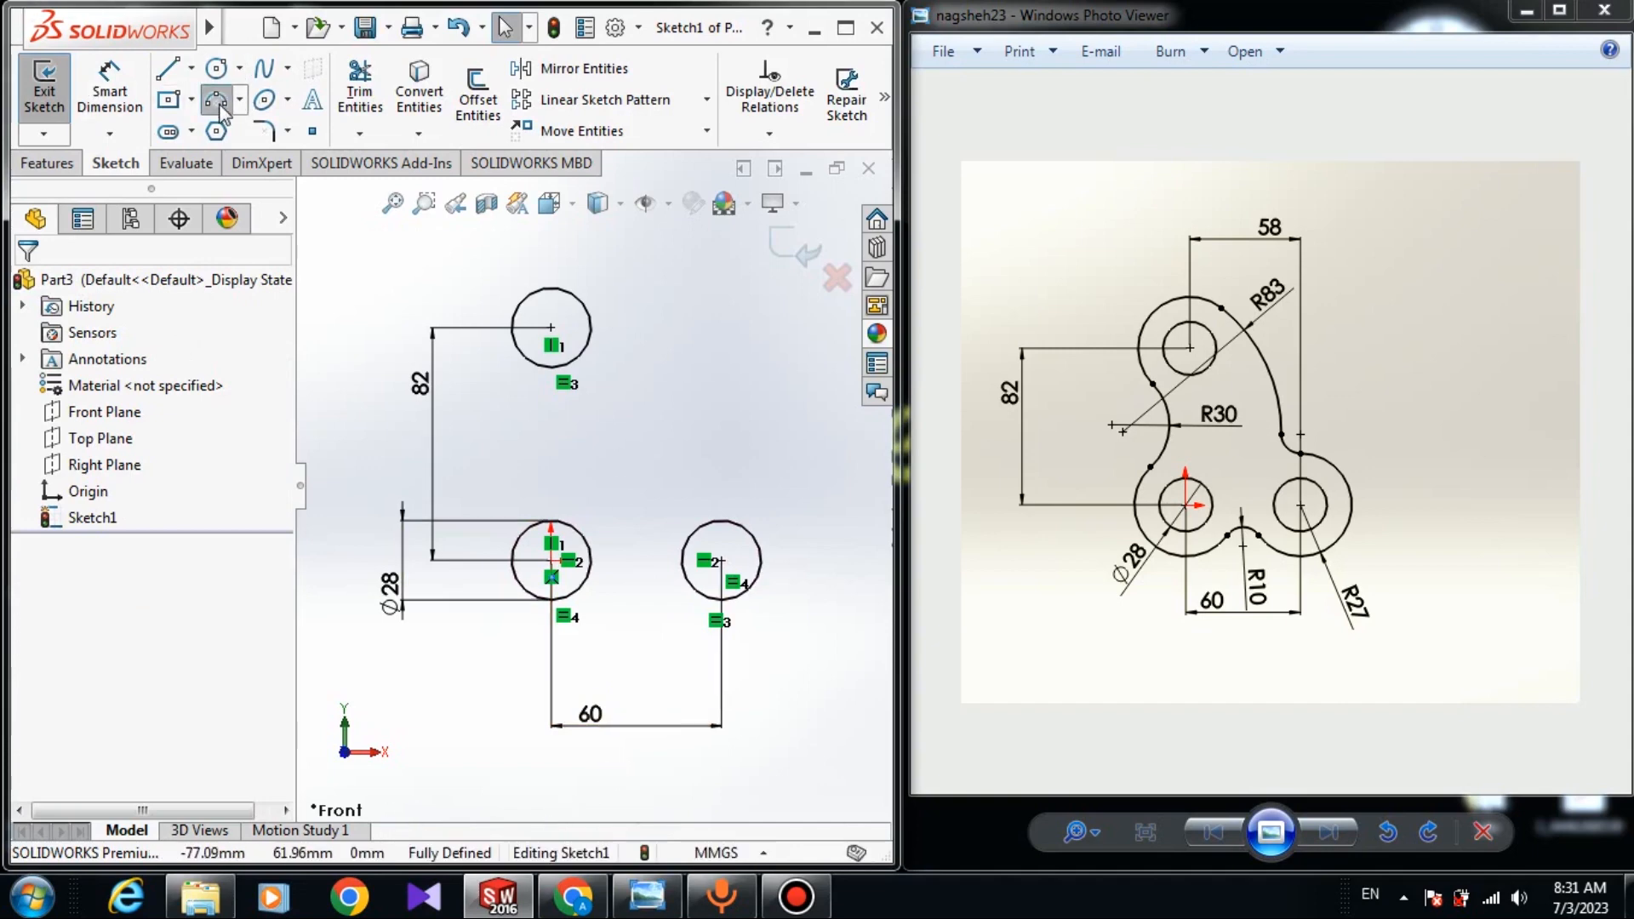
left_click(491, 349)
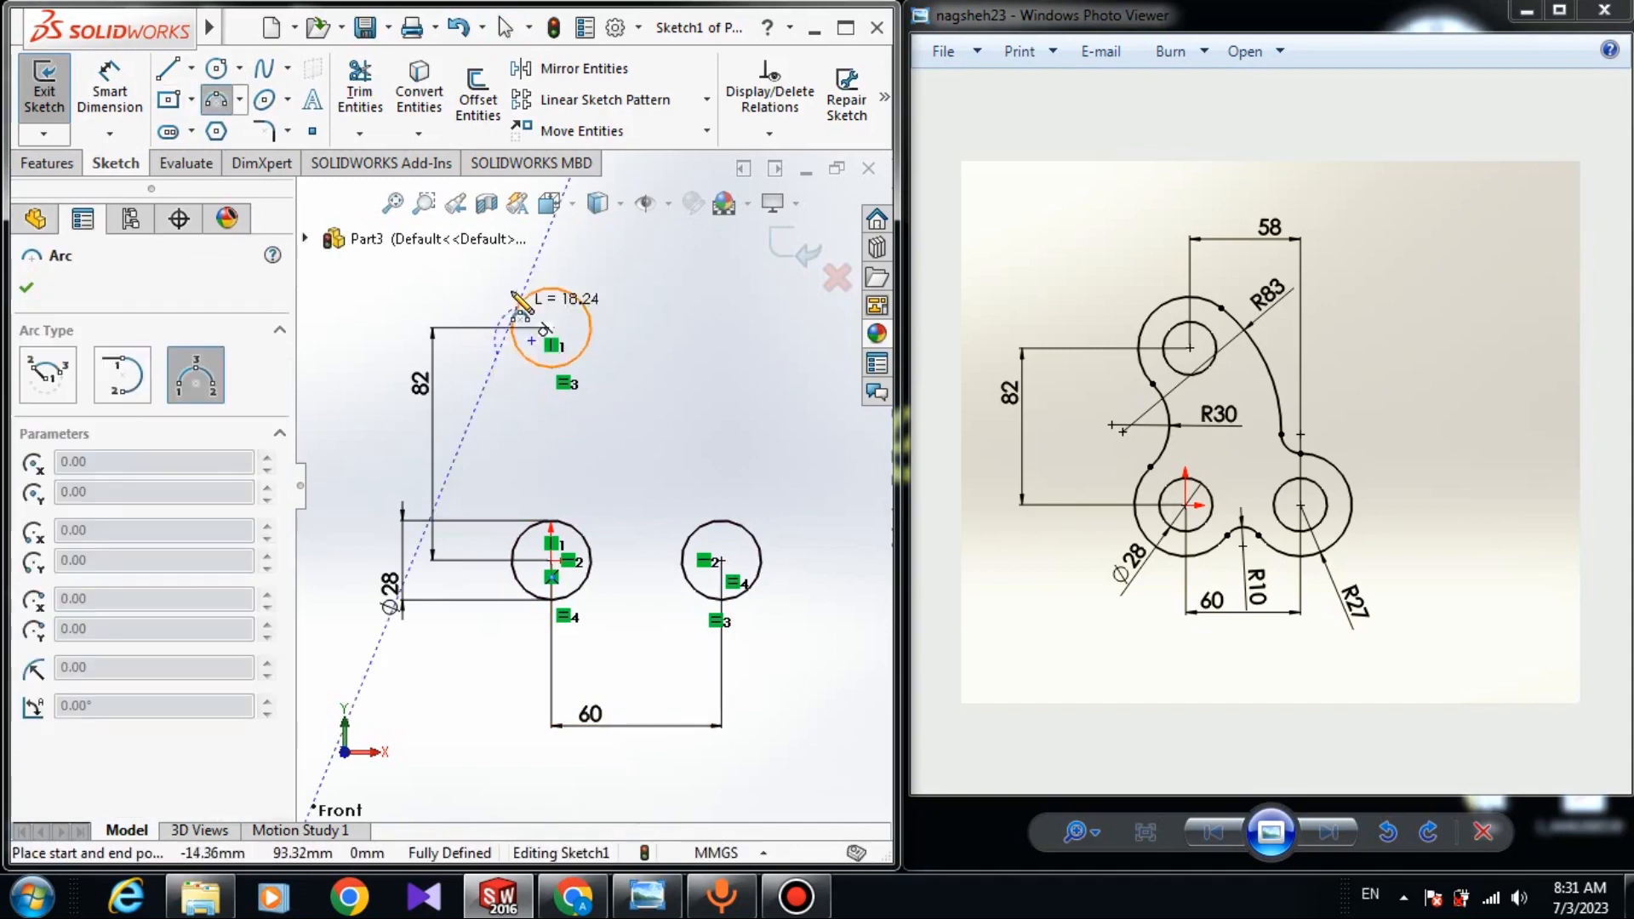
left_click(601, 283)
left_click(512, 265)
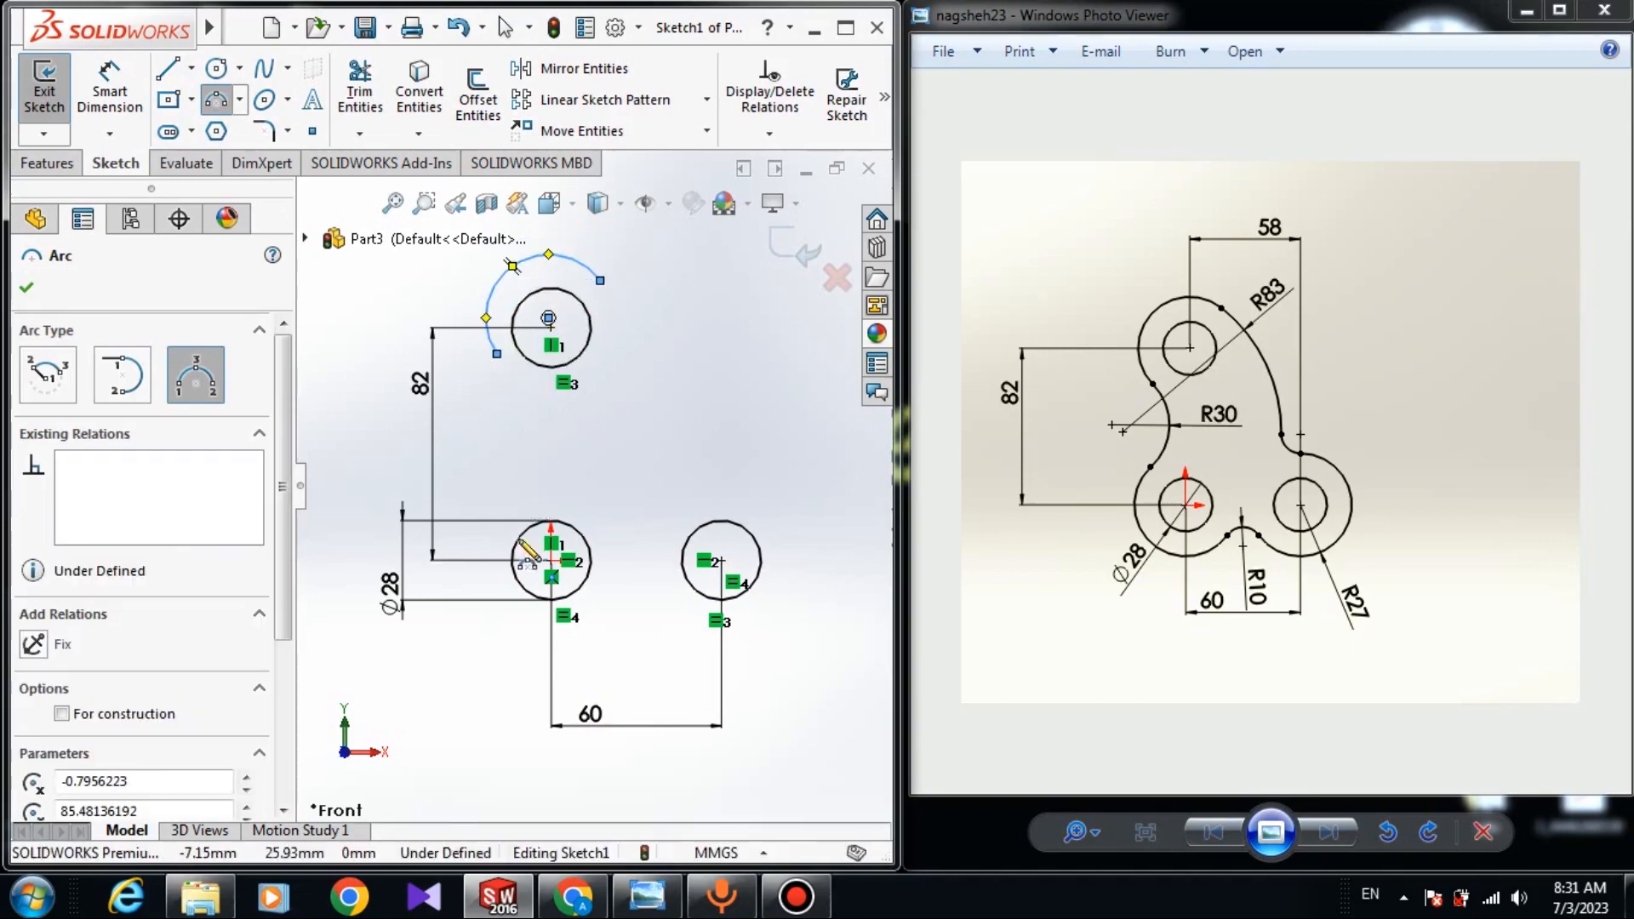
Sketch three-point arcs beneath the two lower circles, with a radius of about 22 mm around the origin circle
left_click(496, 534)
left_click(593, 611)
left_click(504, 619)
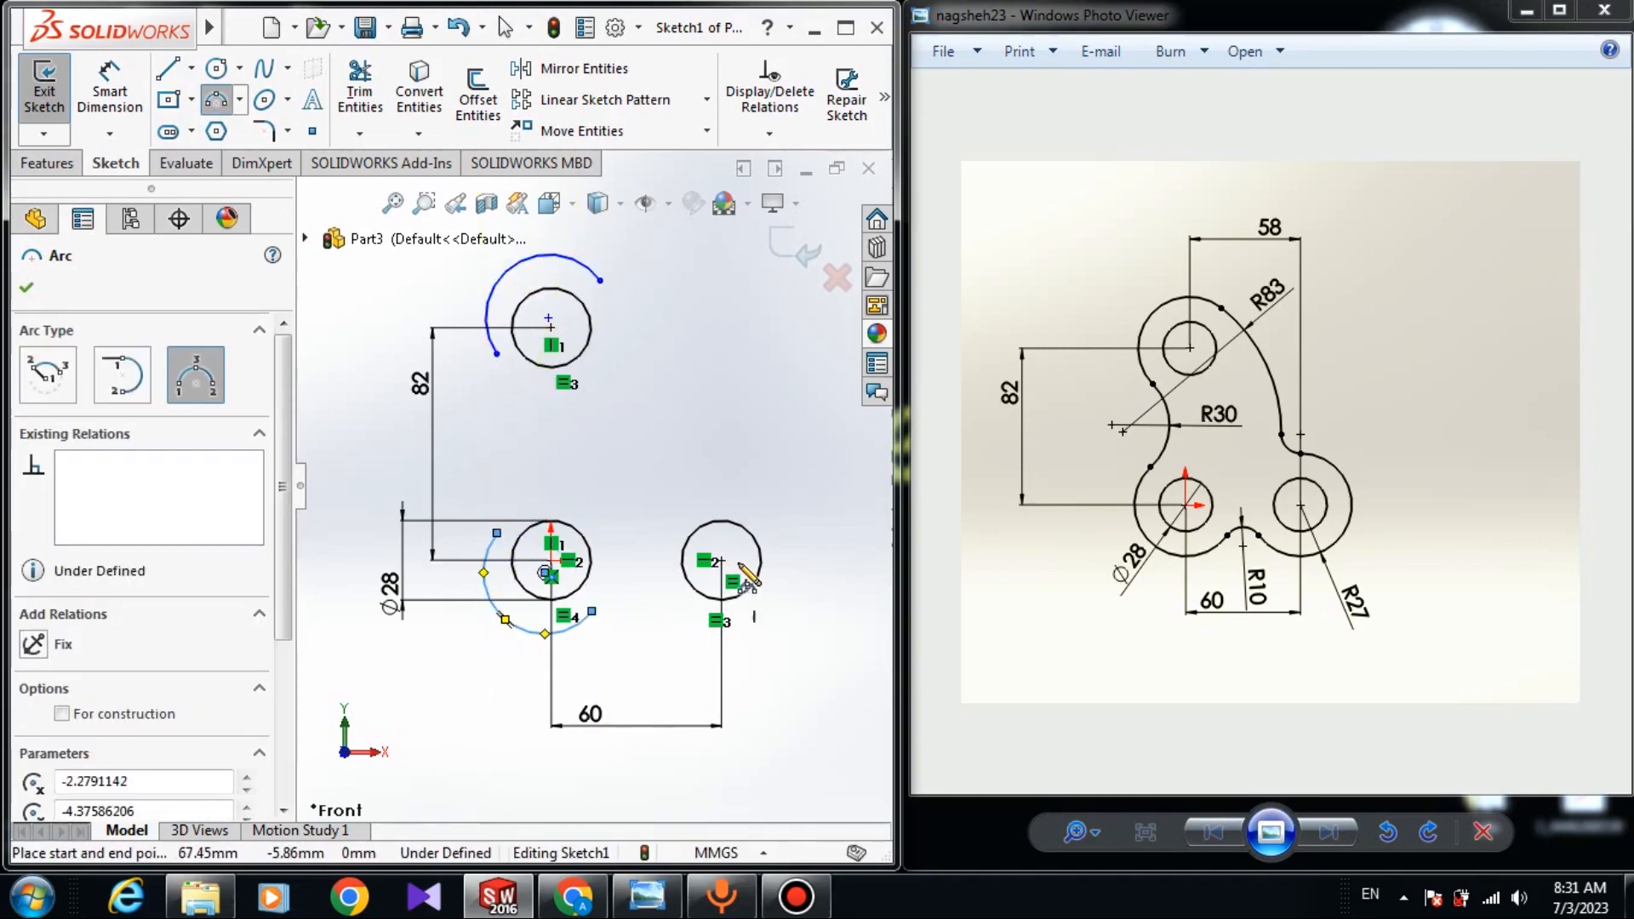
left_click(653, 532)
left_click(776, 540)
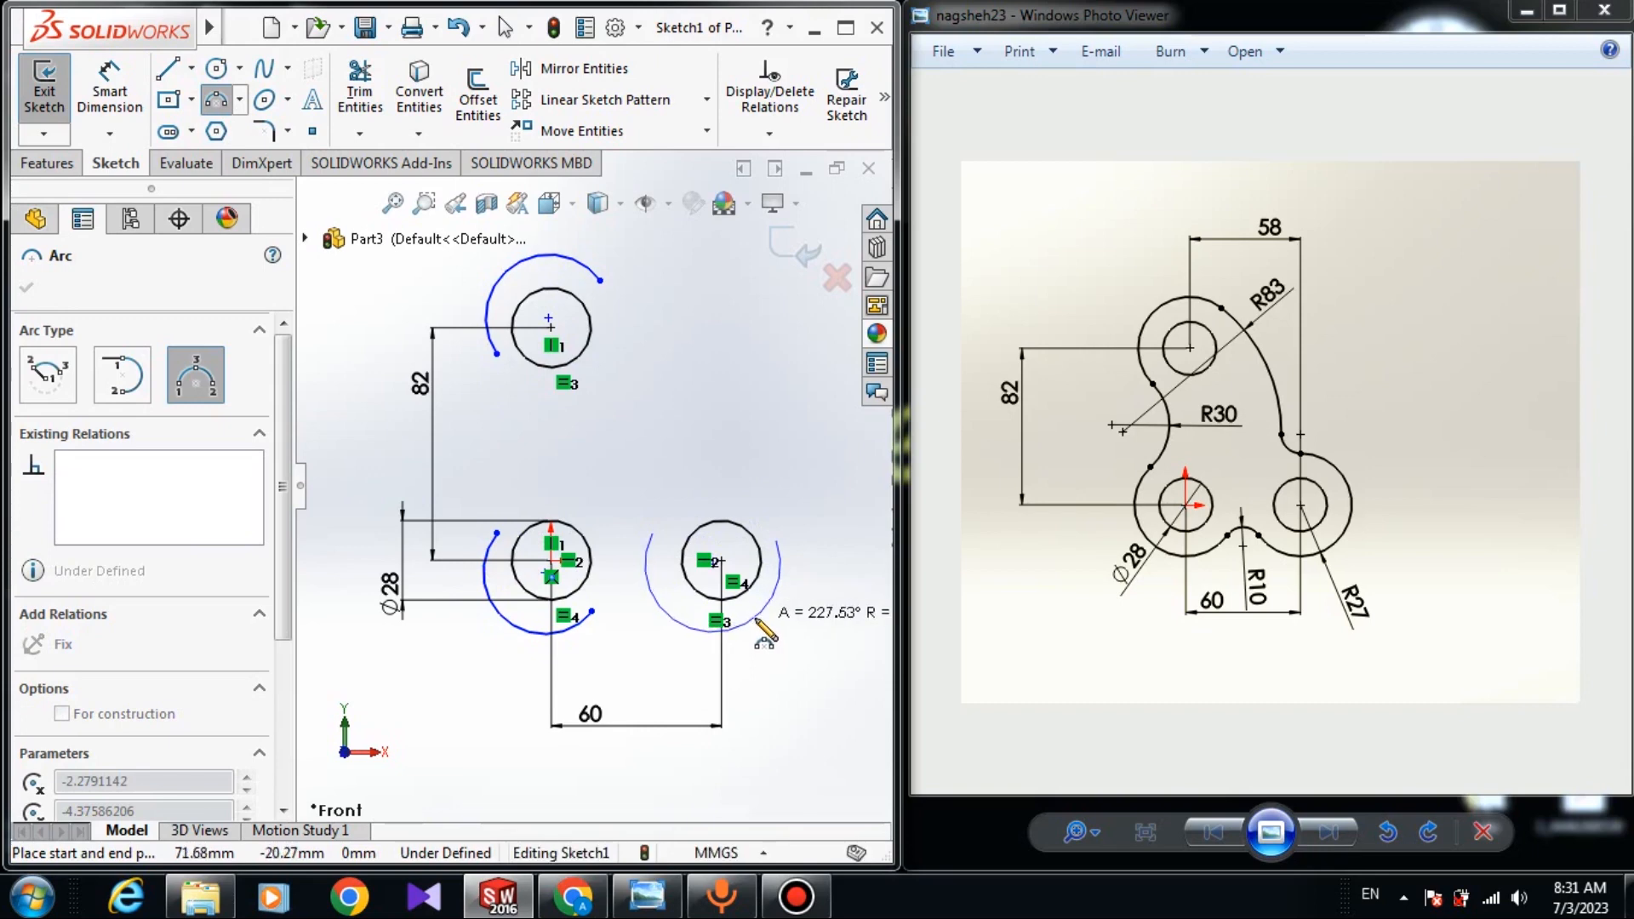
left_click(792, 644)
key("Escape")
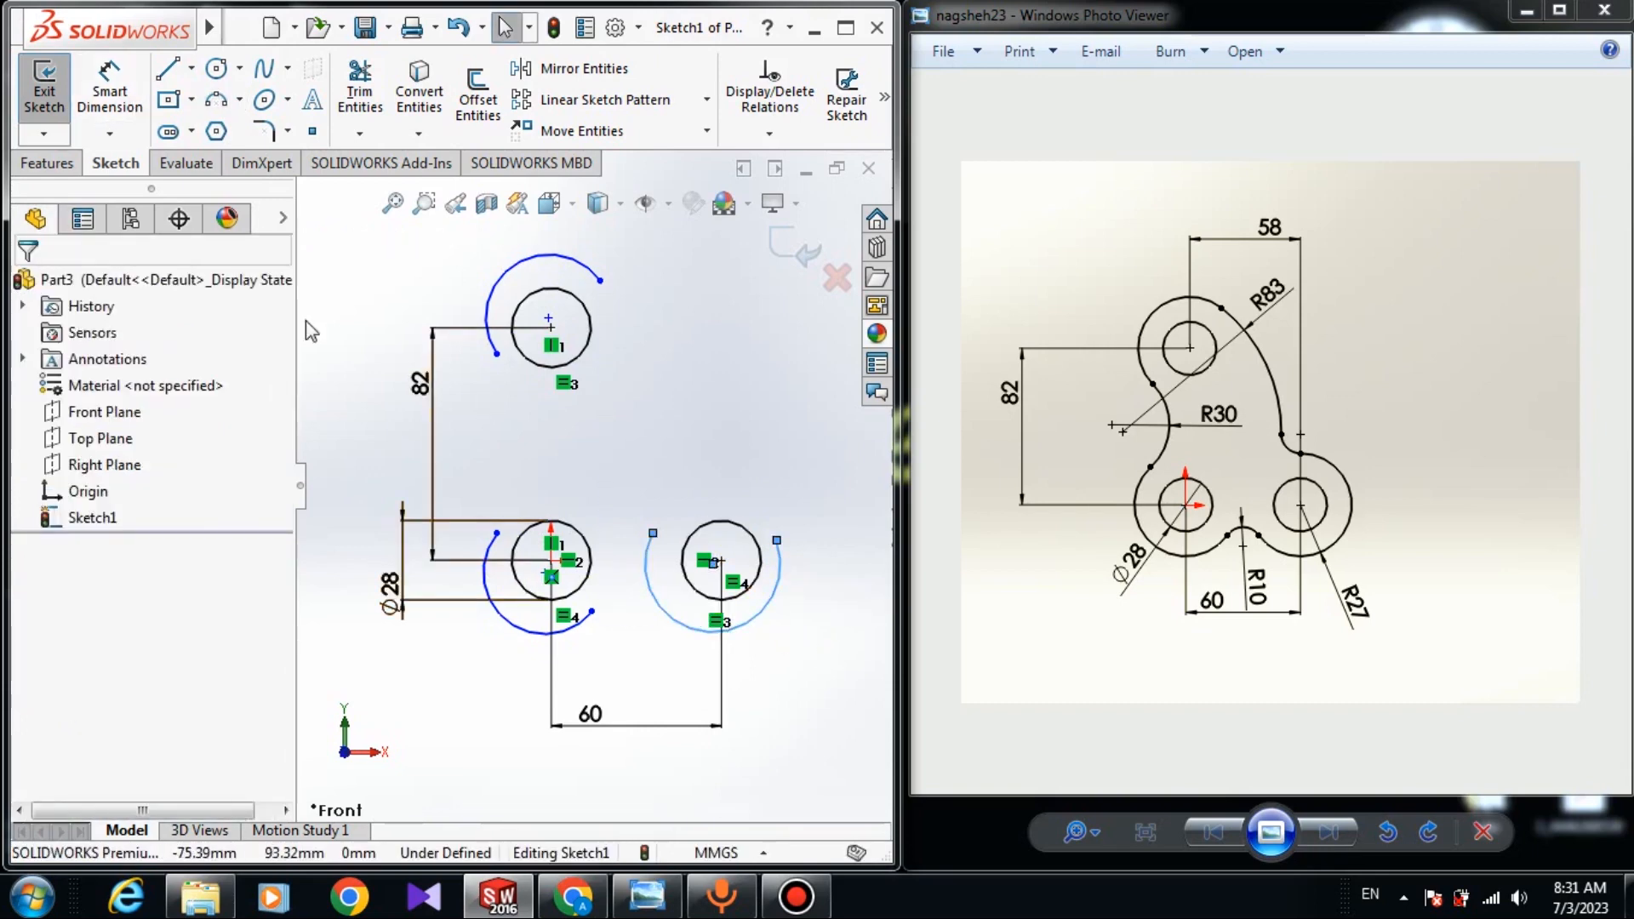
left_click(513, 271)
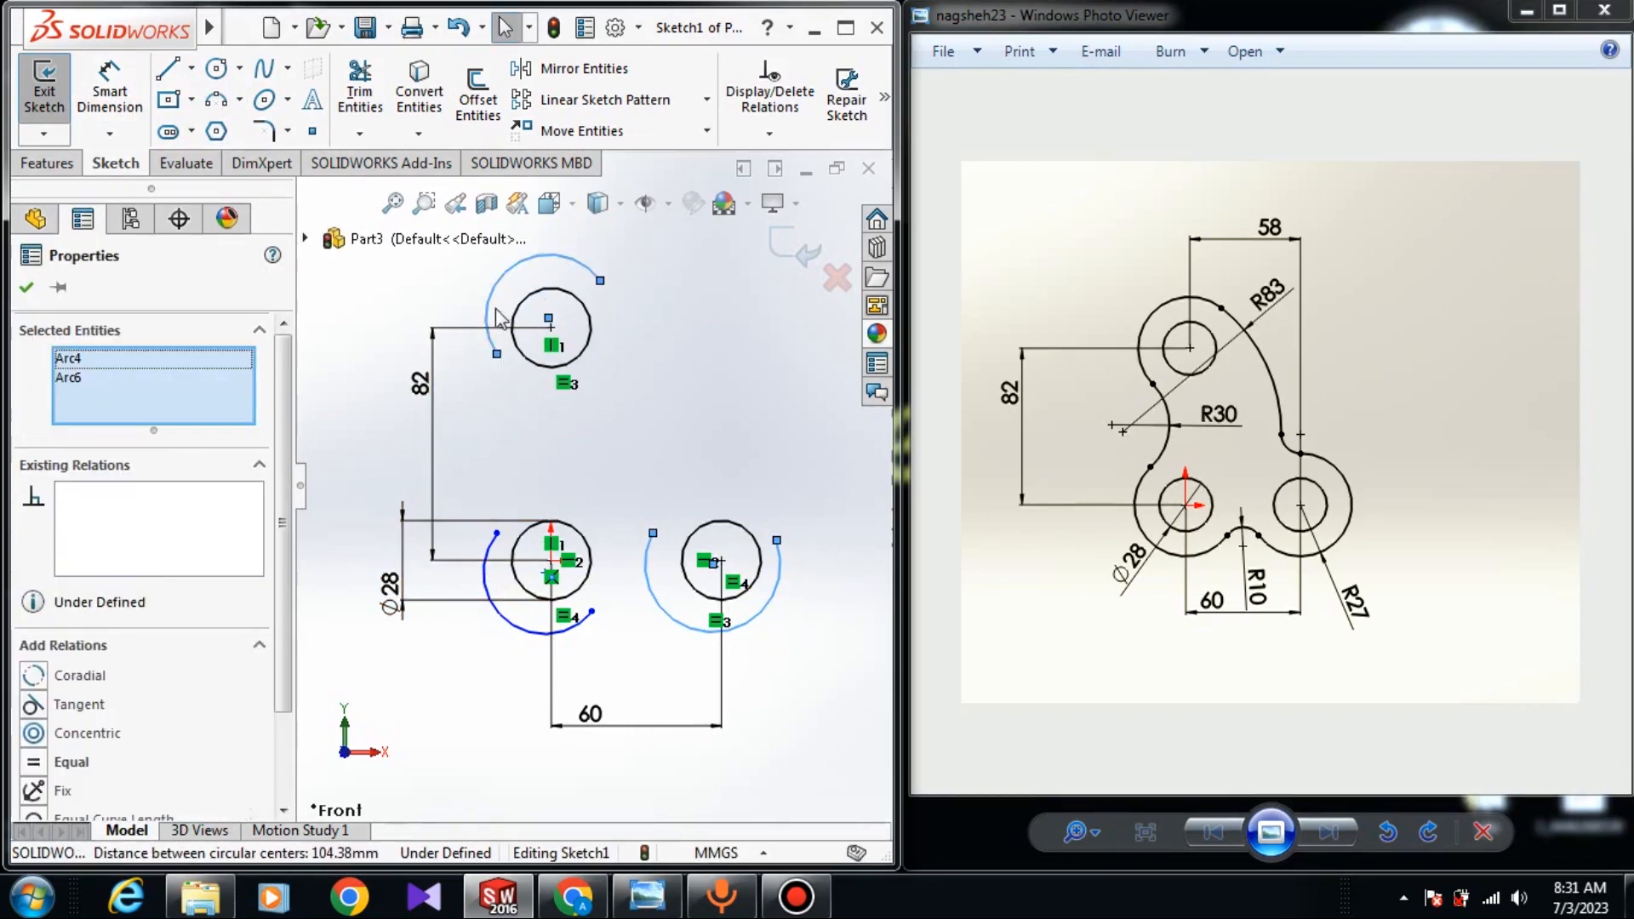
left_click(513, 315)
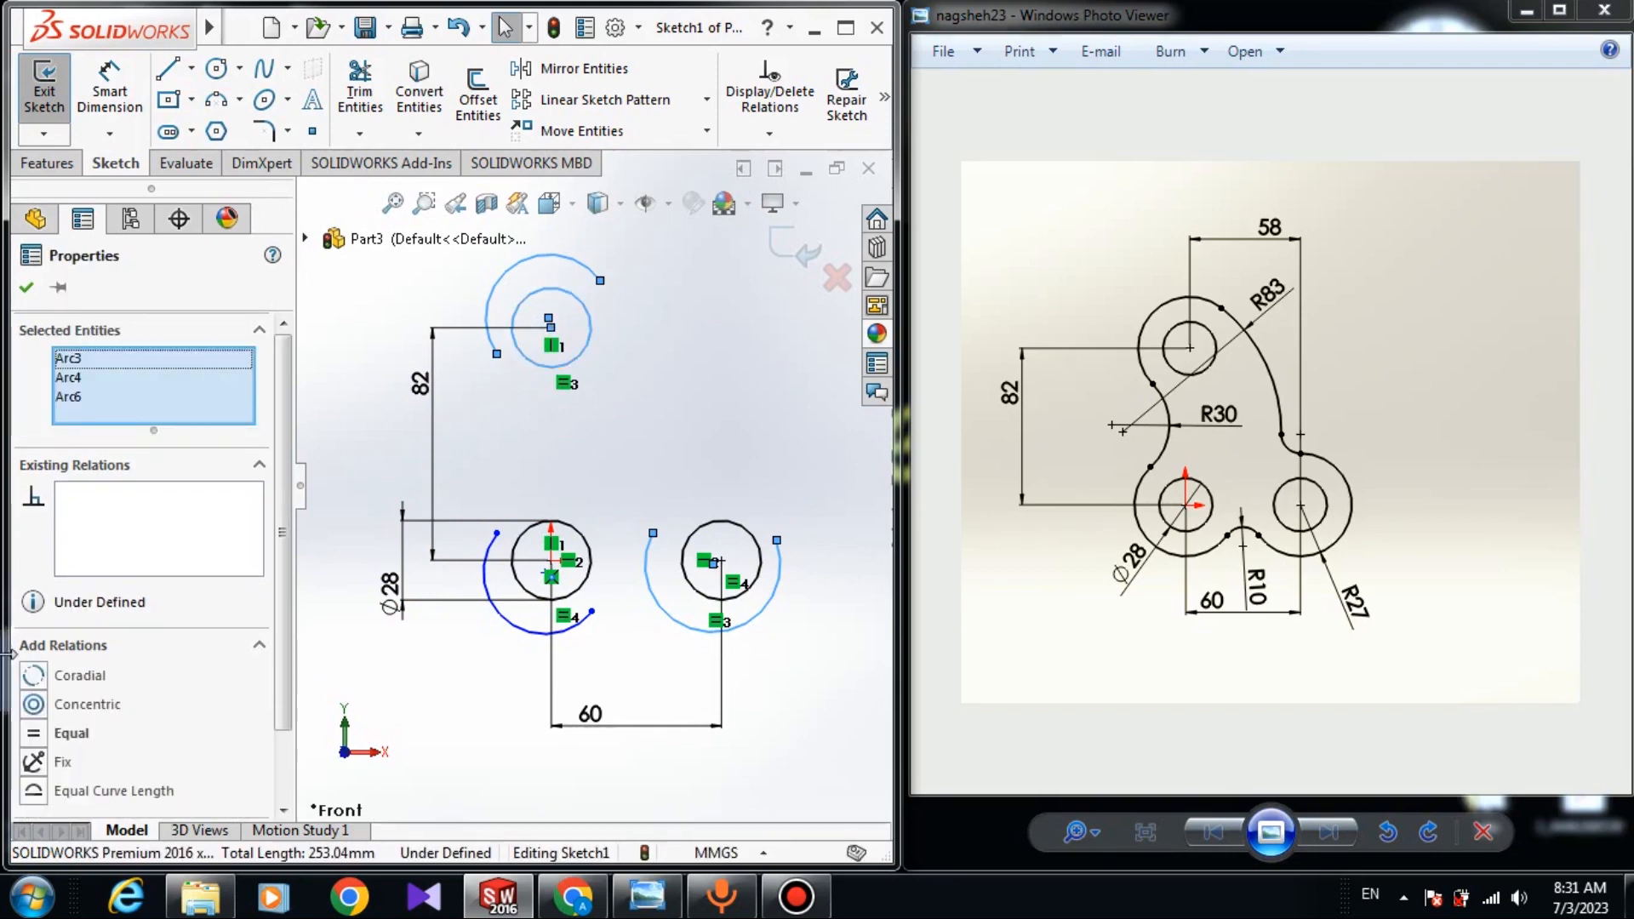
left_click(34, 703)
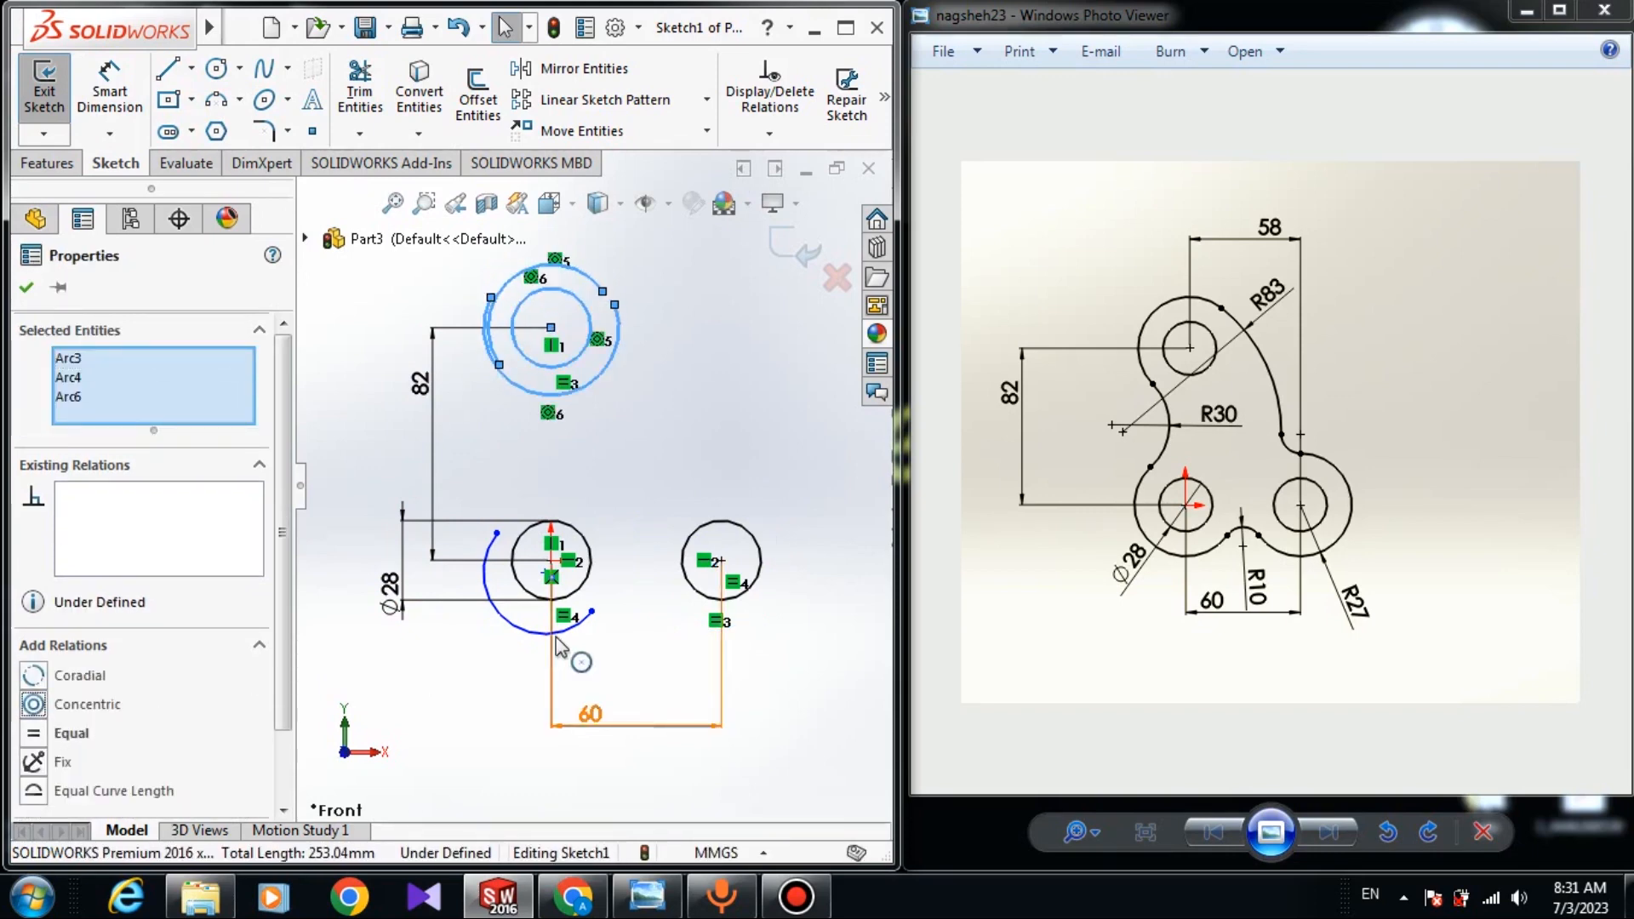
left_click(578, 396)
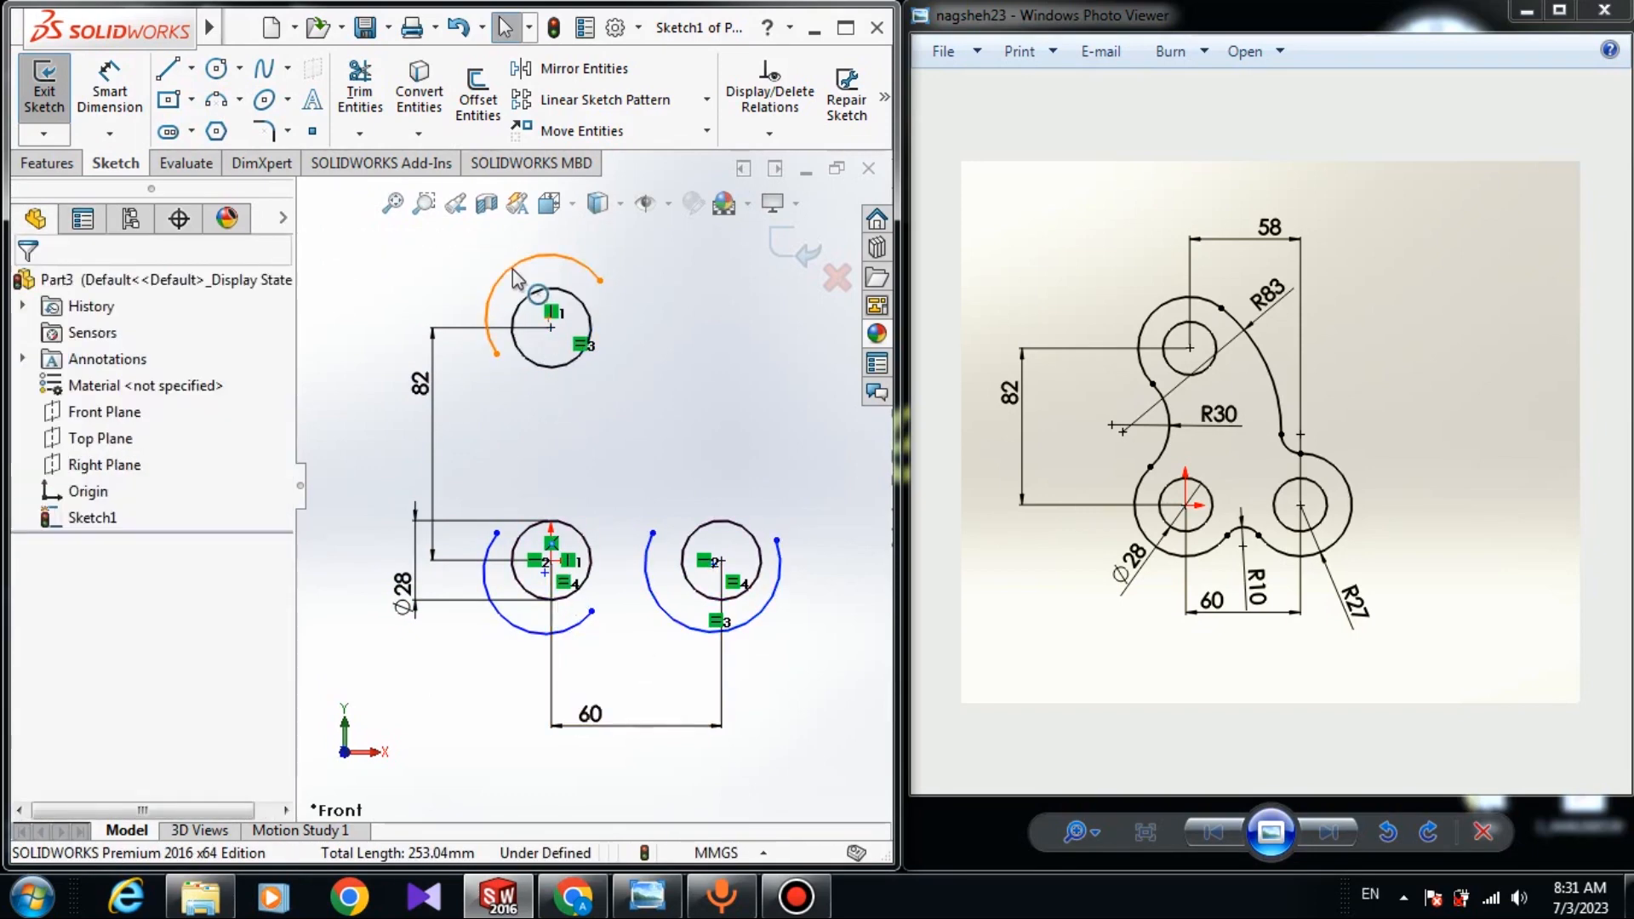
Add a Concentric relation between the upper outer arc and the upper circle
left_click(512, 268)
left_click(536, 308, "ctrl")
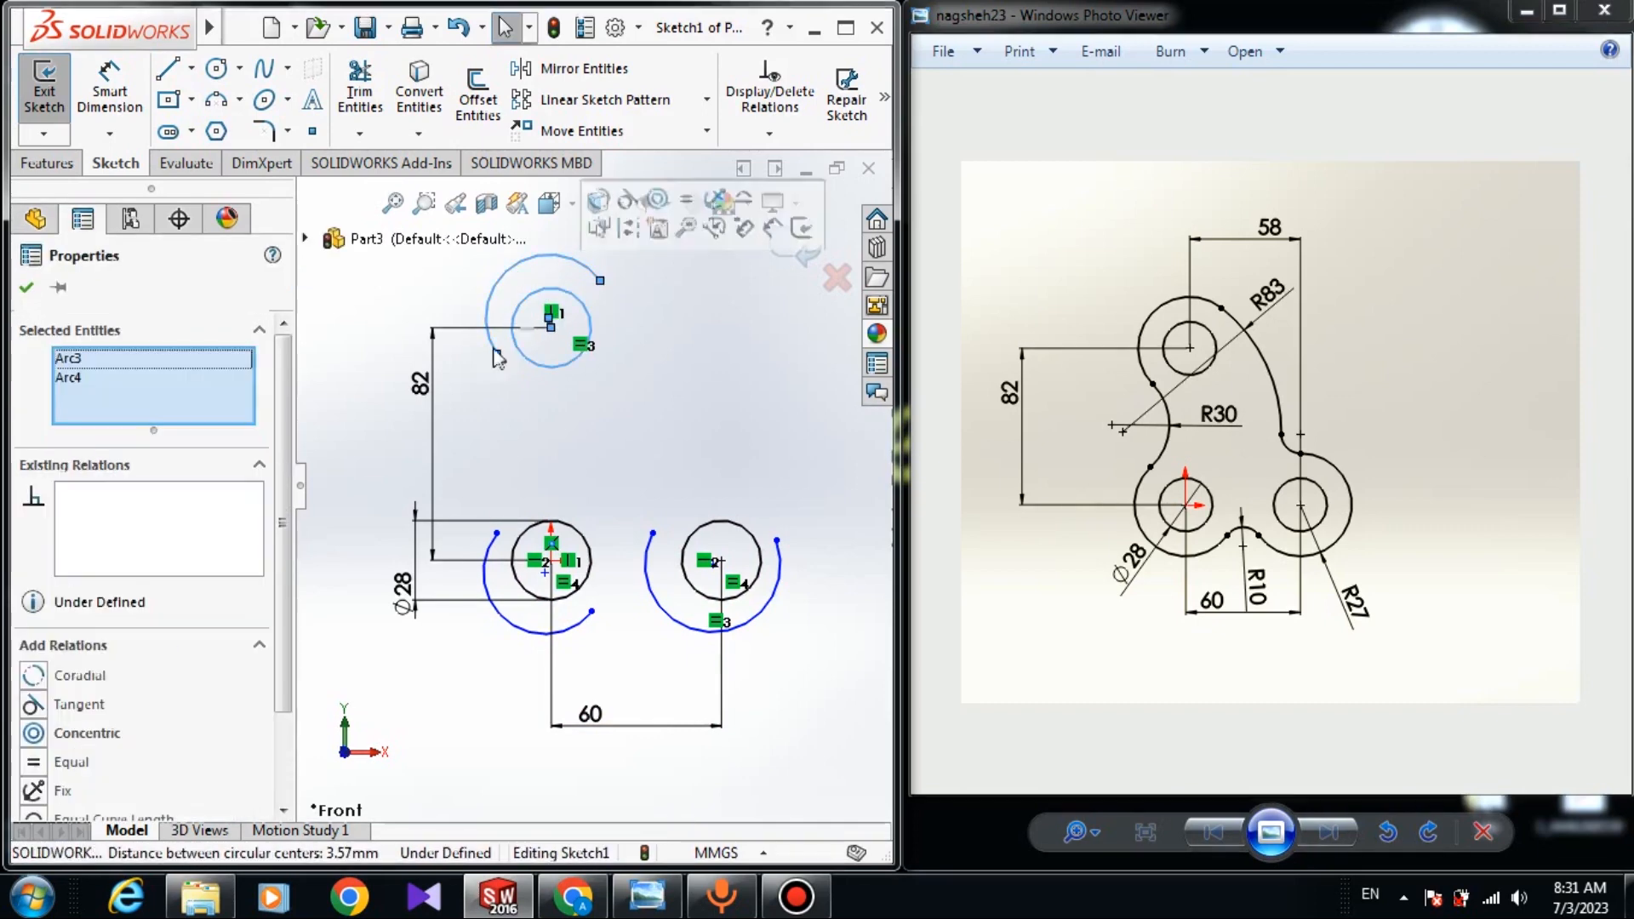
left_click(33, 734)
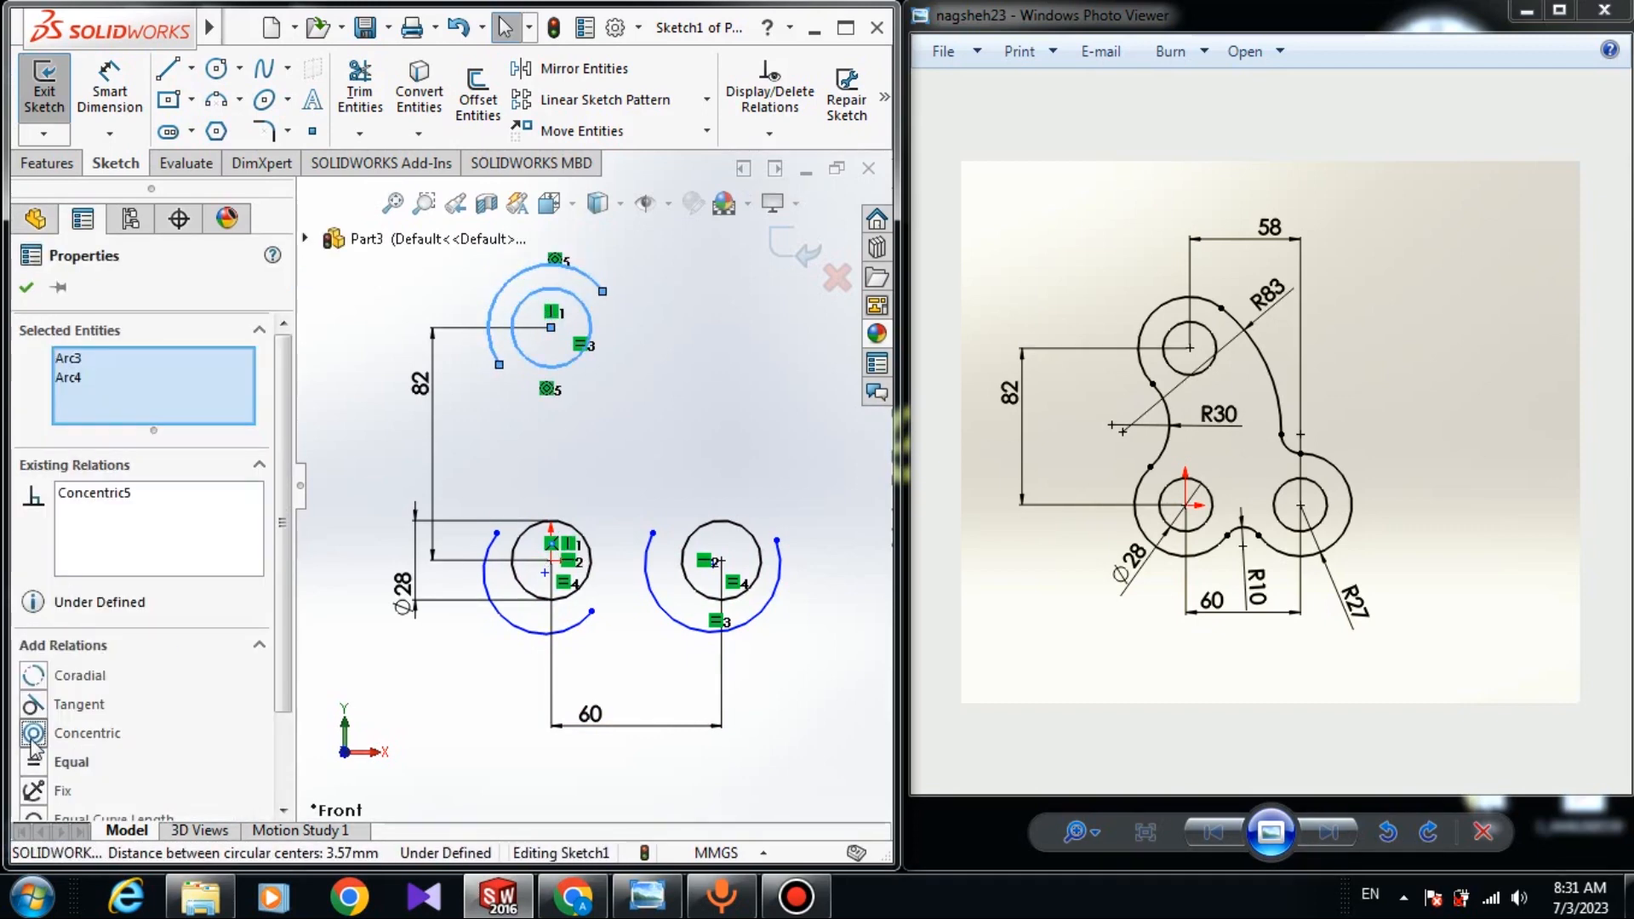
left_click(523, 635)
Add a Concentric relation between the lower-left outer arc and the origin circle
scroll(524, 631, "down", 3)
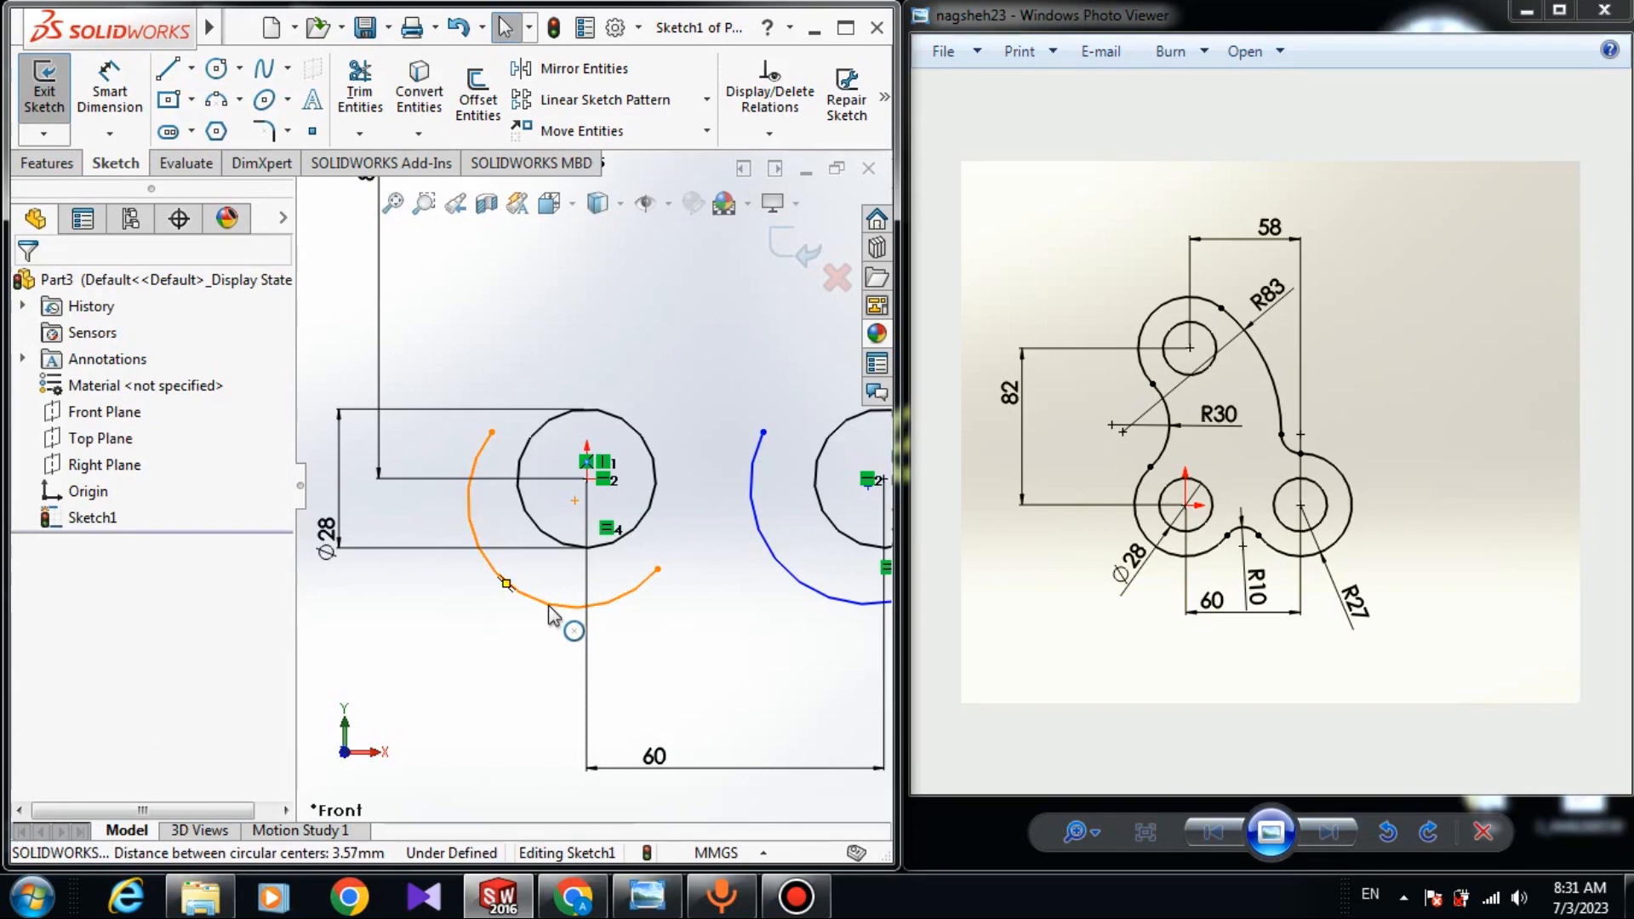
left_click(564, 606)
left_click(577, 560, "ctrl")
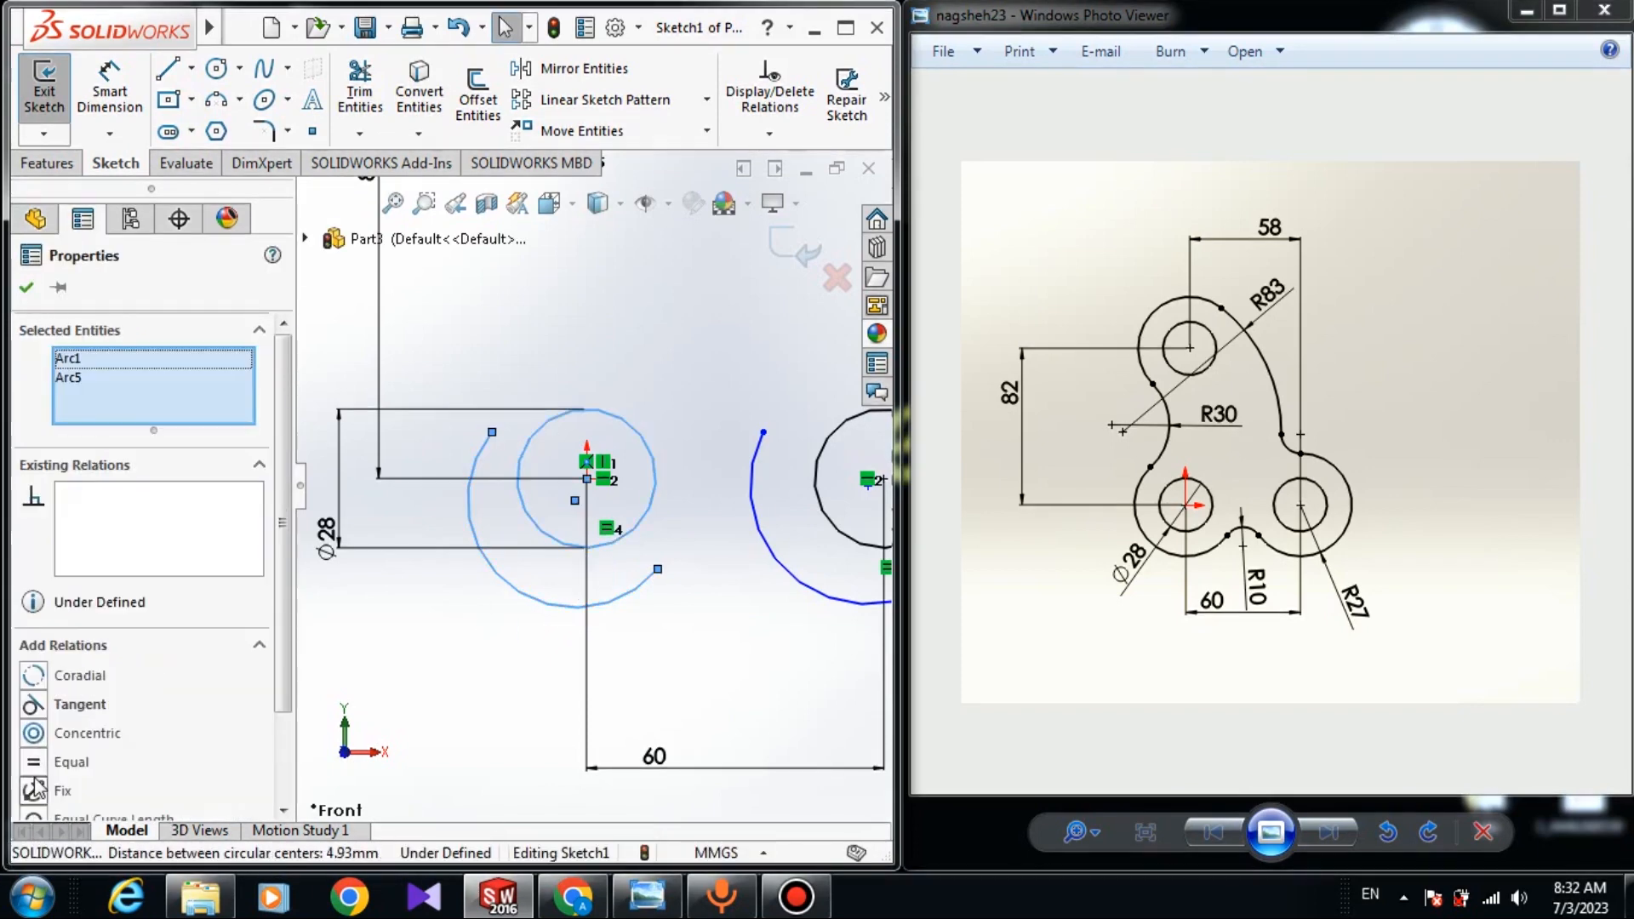
left_click(41, 737)
scroll(592, 488, "up", 3)
Add a Concentric relation between the lower-right outer arc and the lower-right circle
left_click(696, 551)
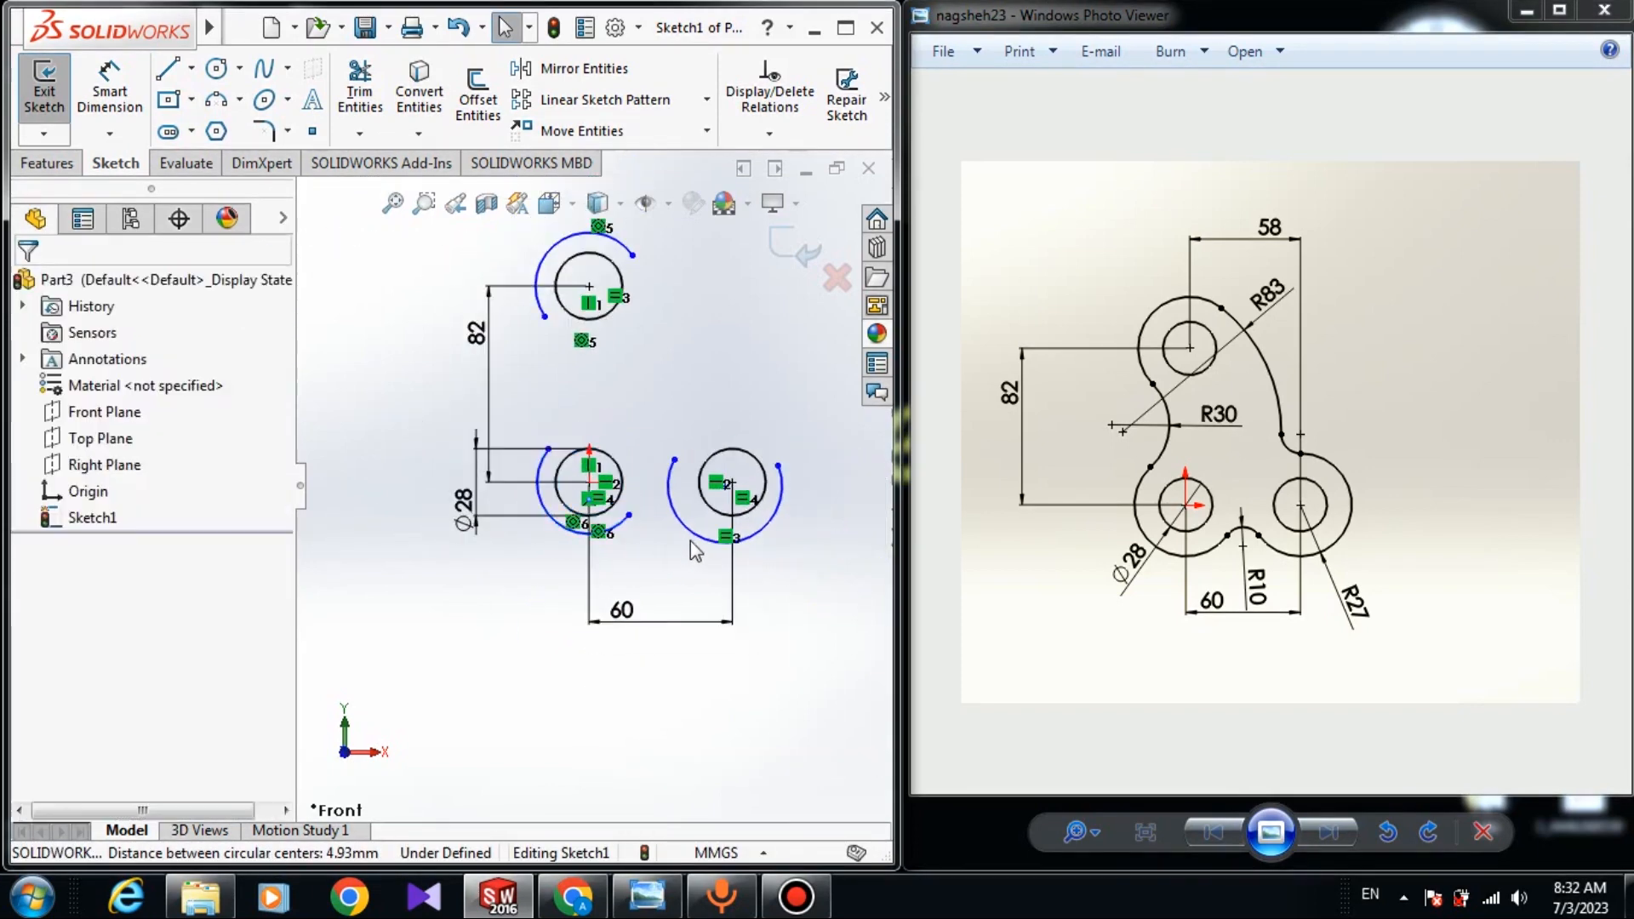
left_click(713, 538)
left_click(728, 516, "ctrl")
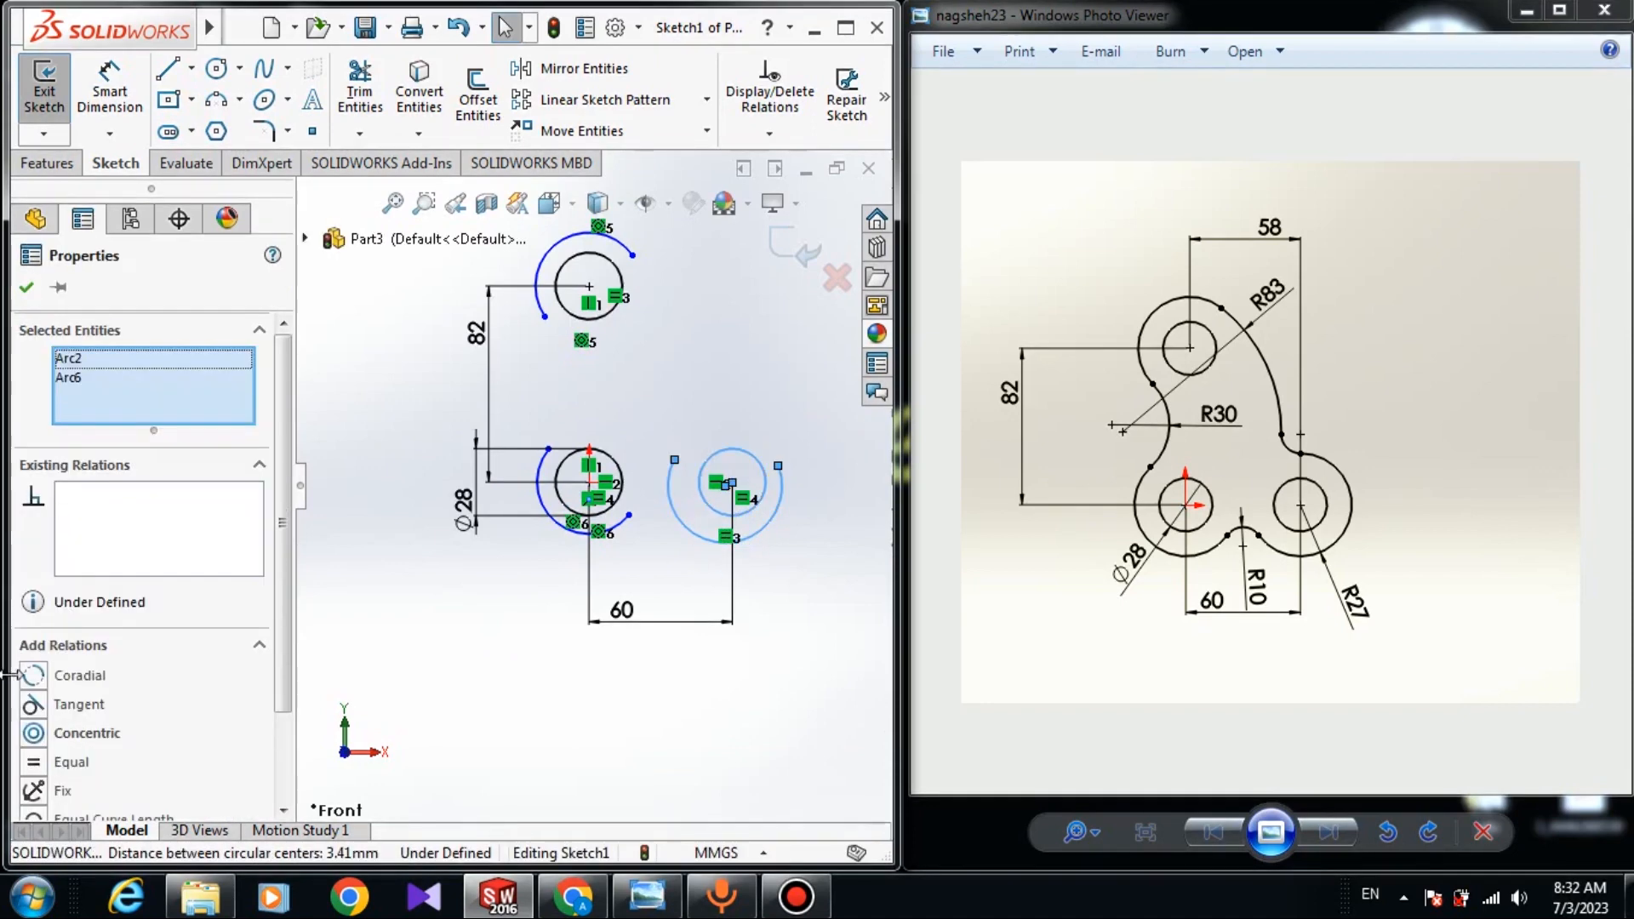
left_click(34, 737)
Connect the left ends of the upper and lower-left outer arcs with a three-point arc bowing inward
scroll(536, 396, "up", 3)
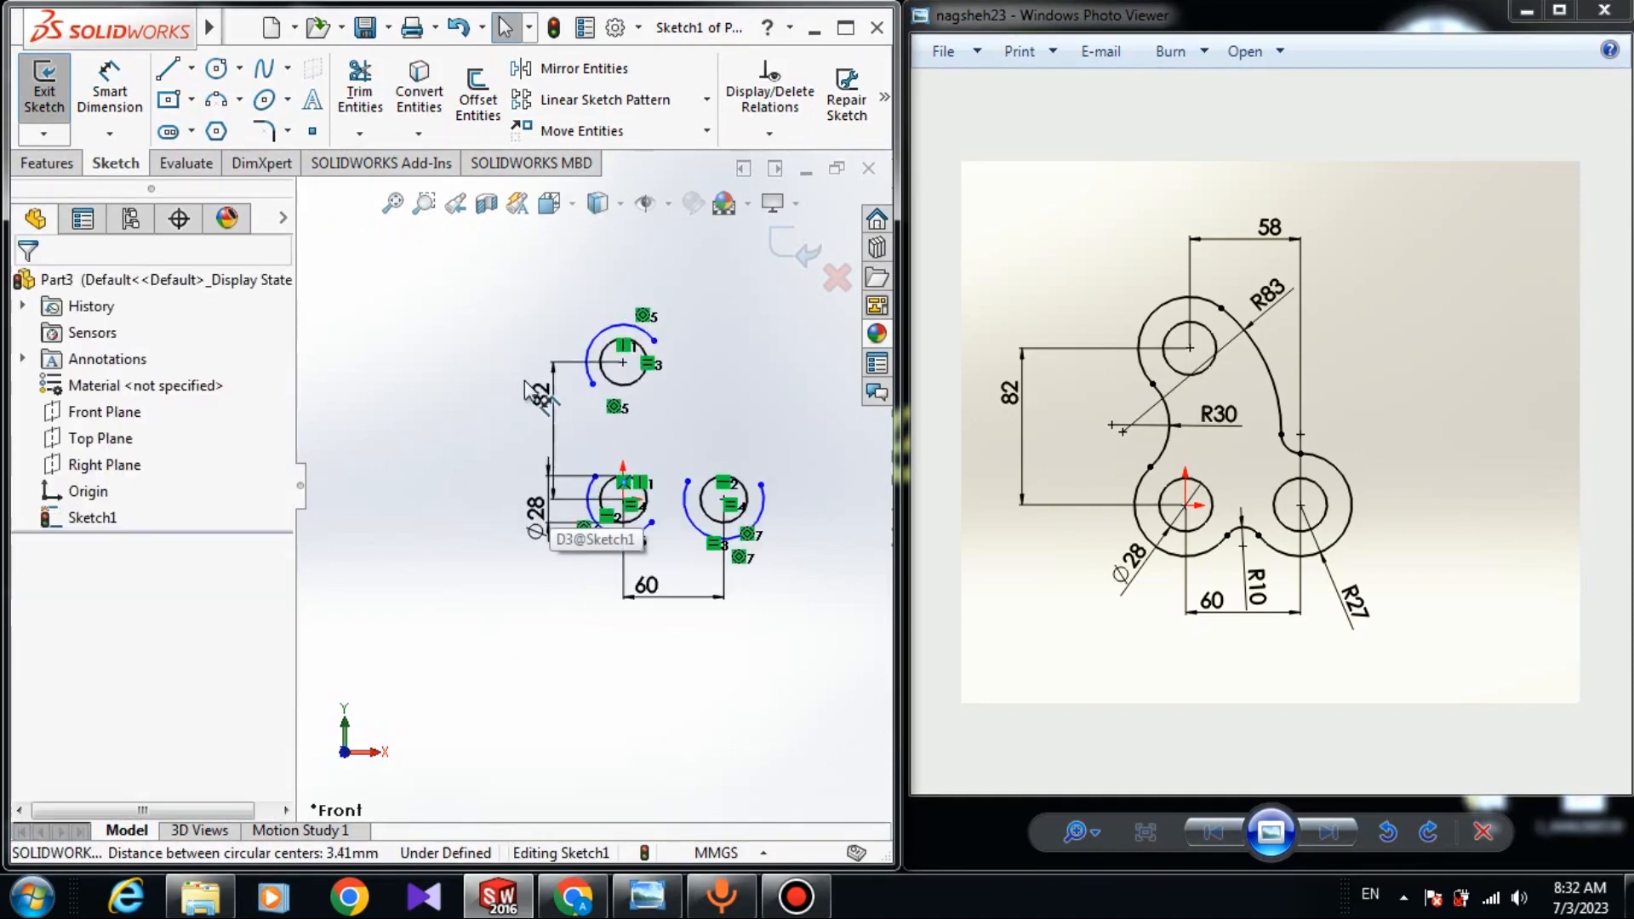
left_click(216, 99)
scroll(549, 357, "down", 2)
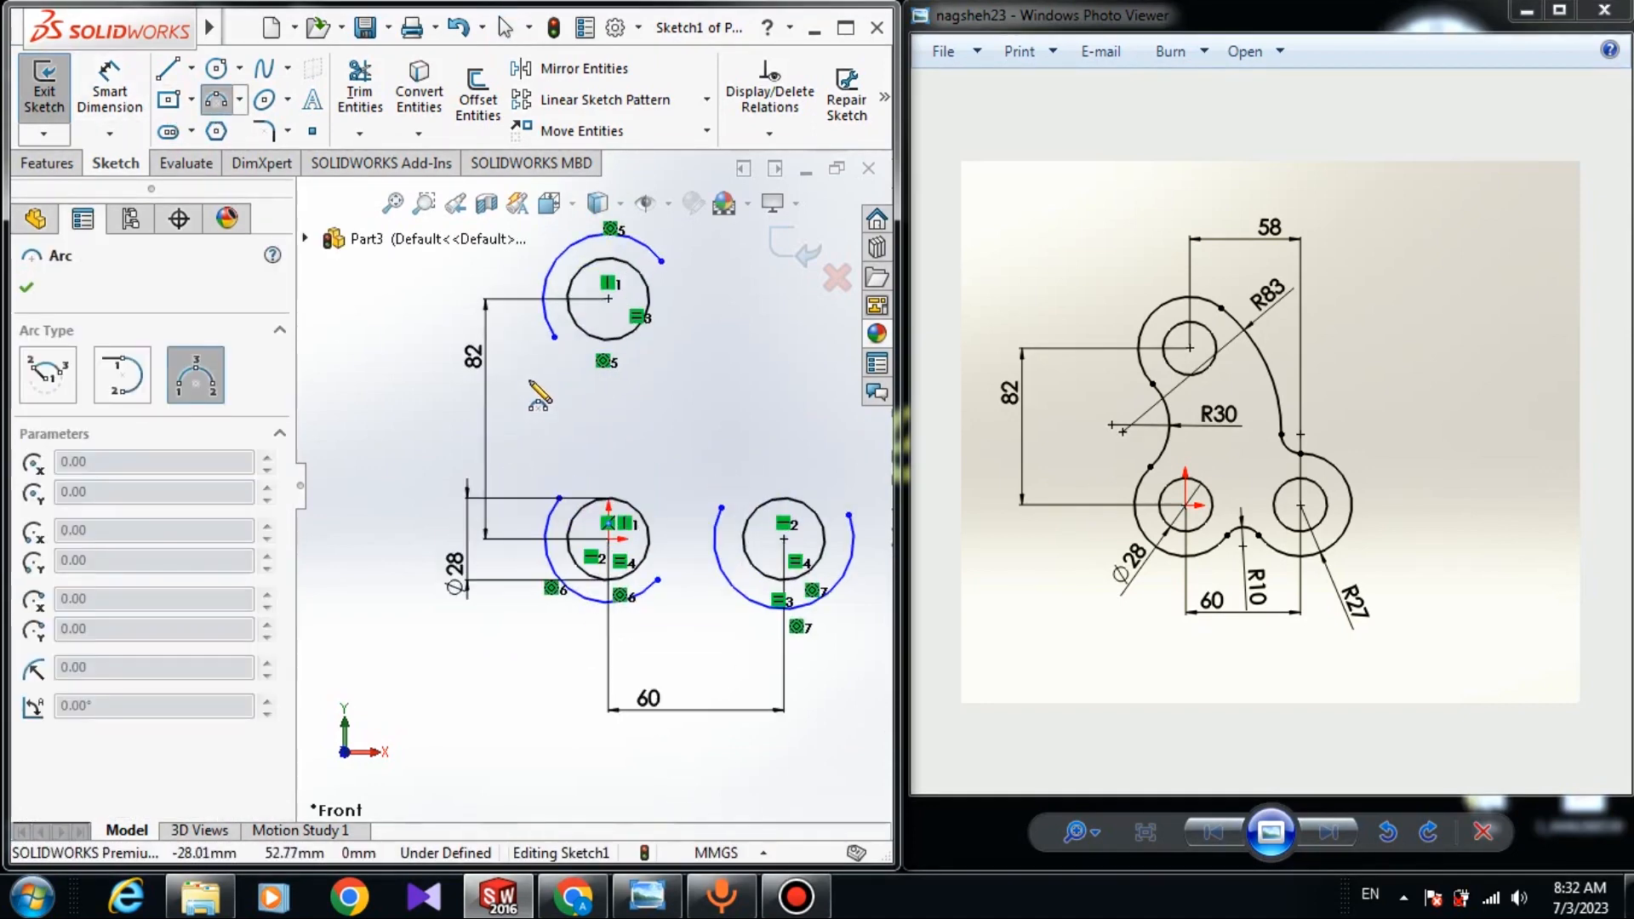
left_click(554, 337)
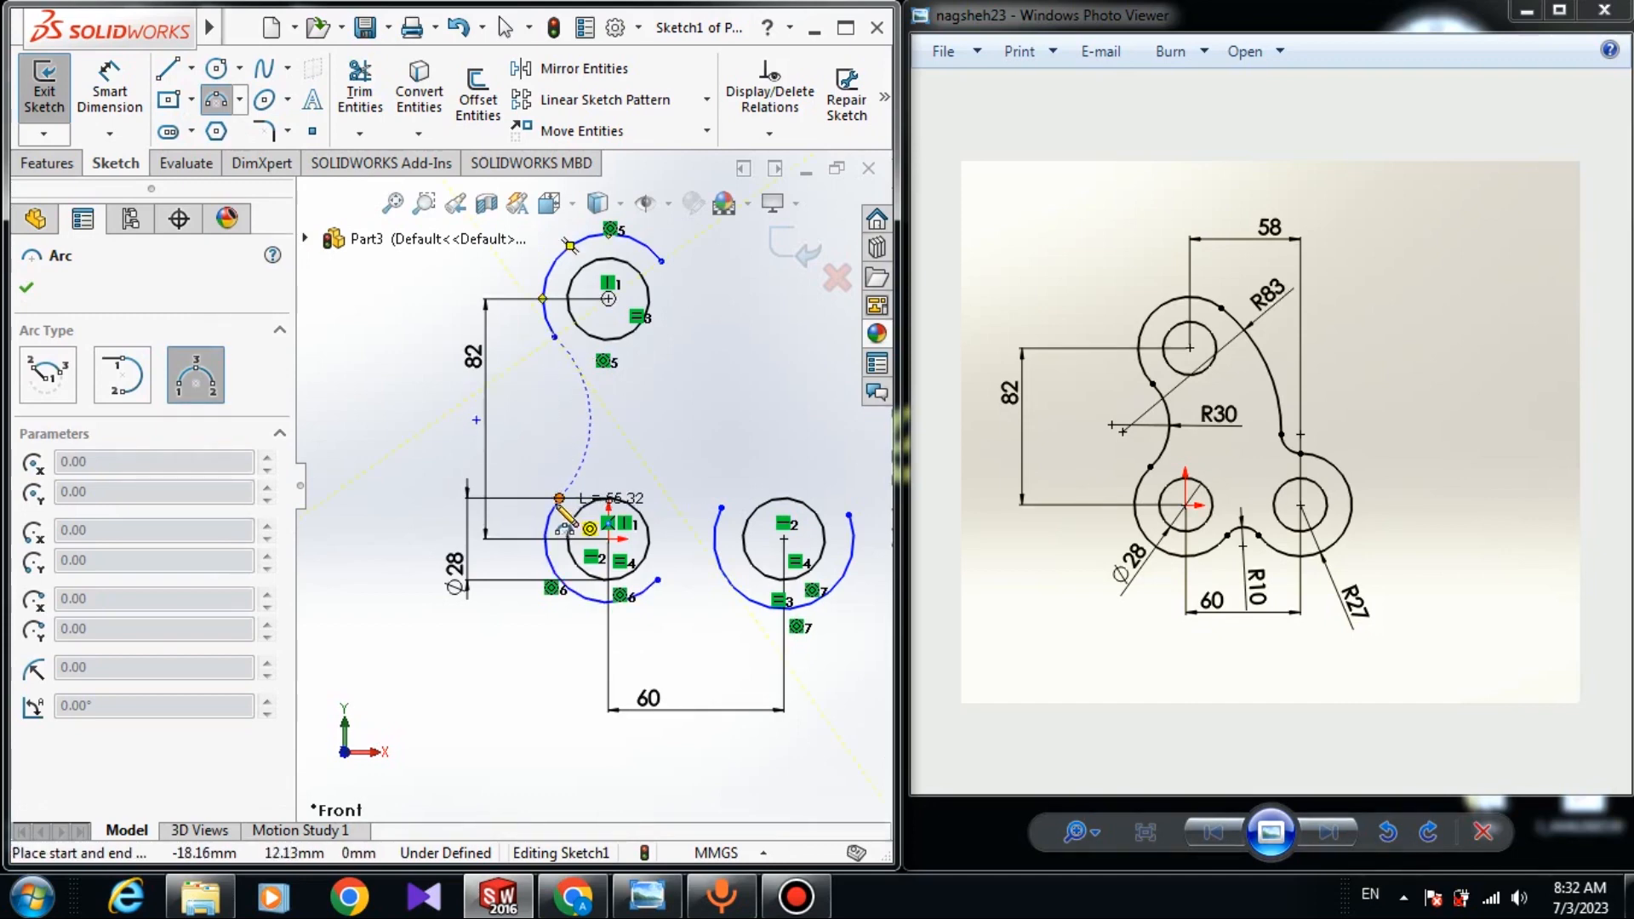
left_click(559, 497)
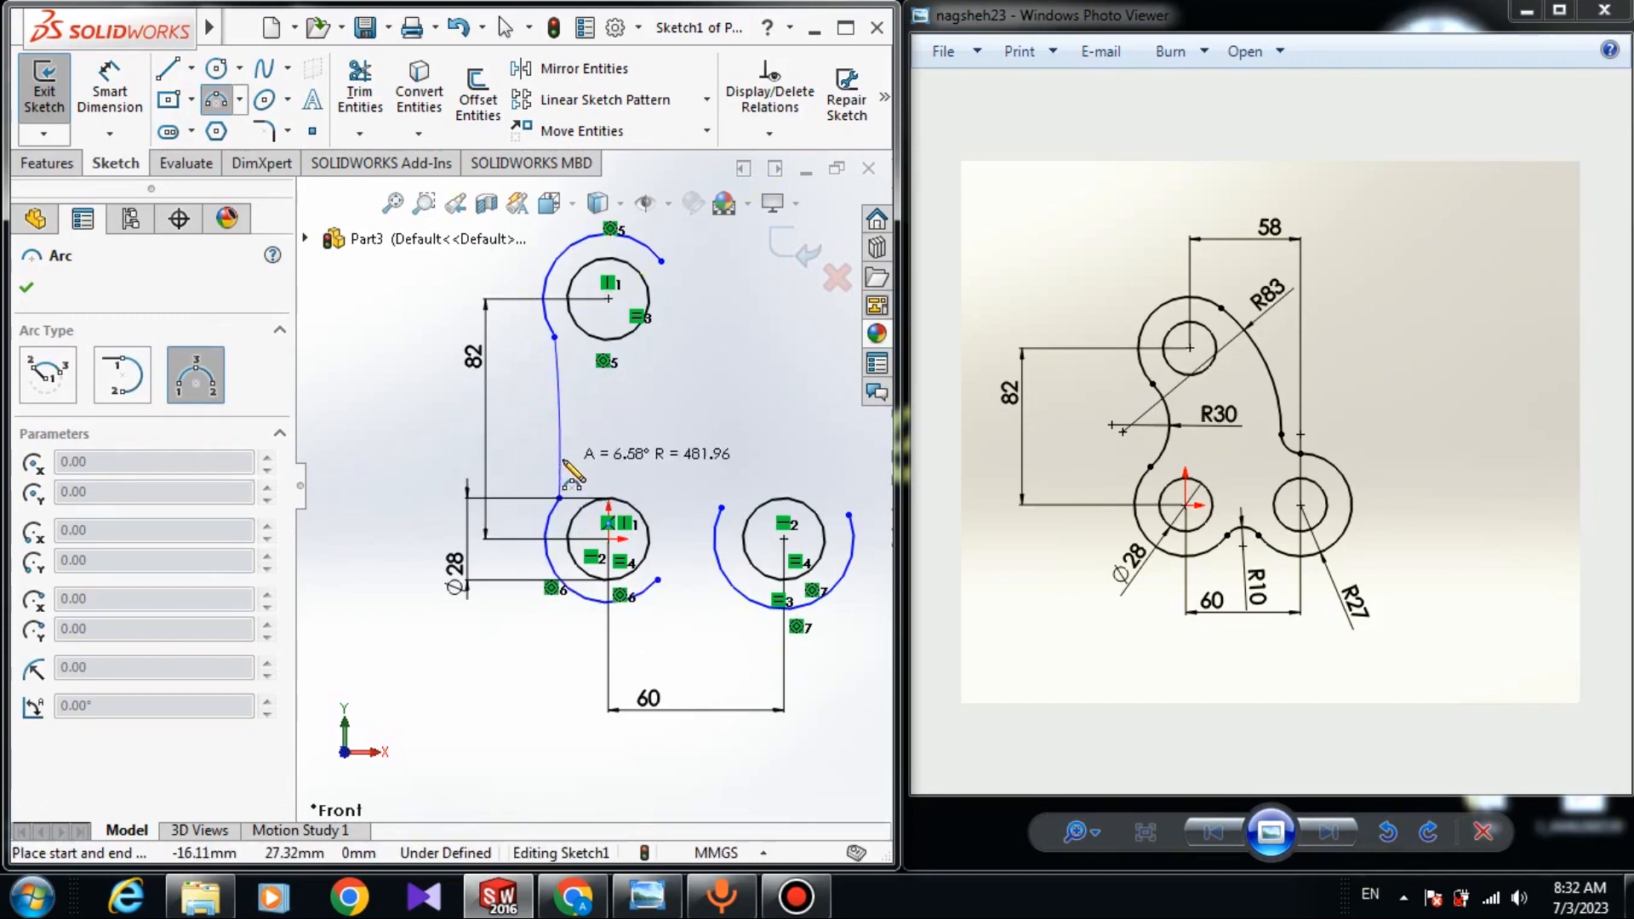
left_click(572, 451)
key("Escape")
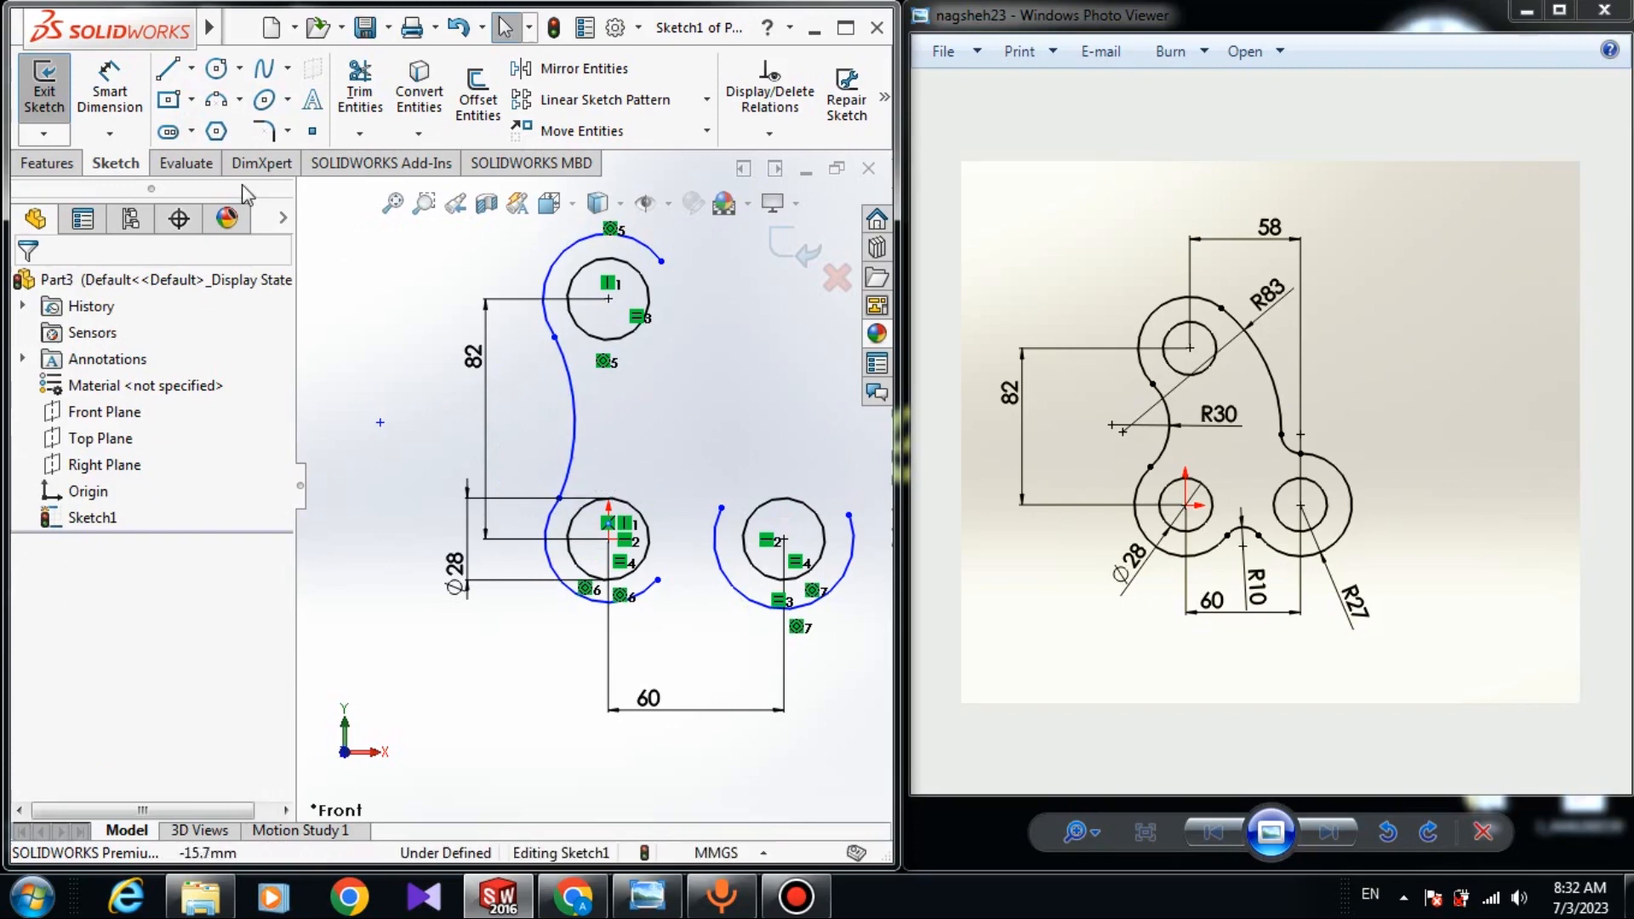
Dimension the outer arc around the origin circle with a radius of 27 mm
left_click(116, 97)
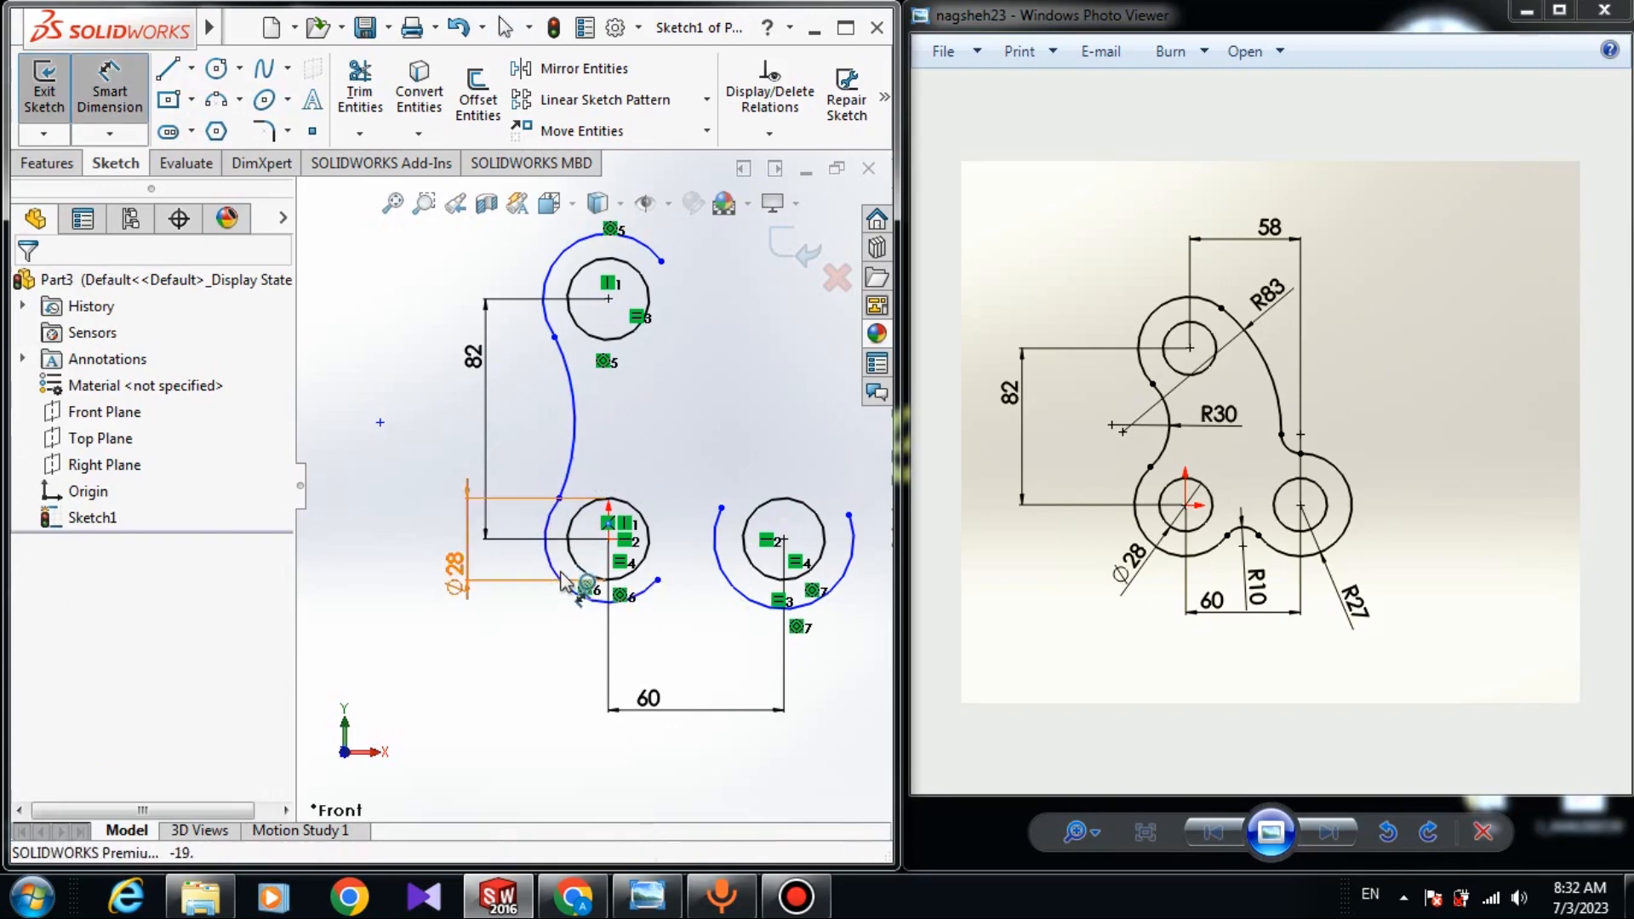
left_click(561, 581)
left_click(506, 647)
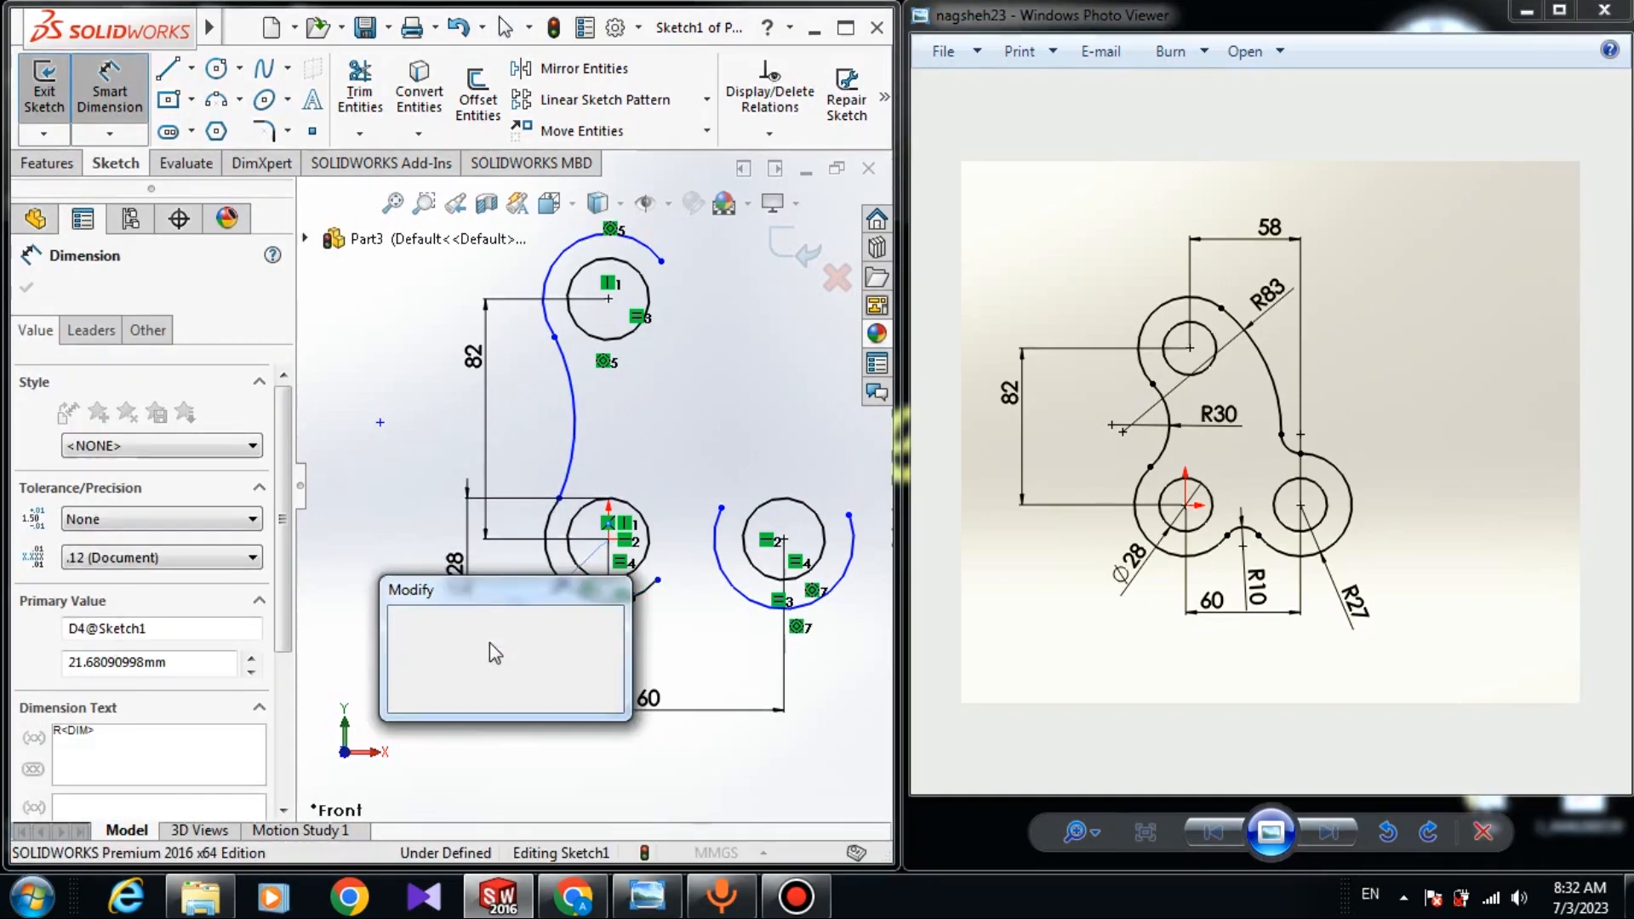
type("37")
key("Return")
key("Escape")
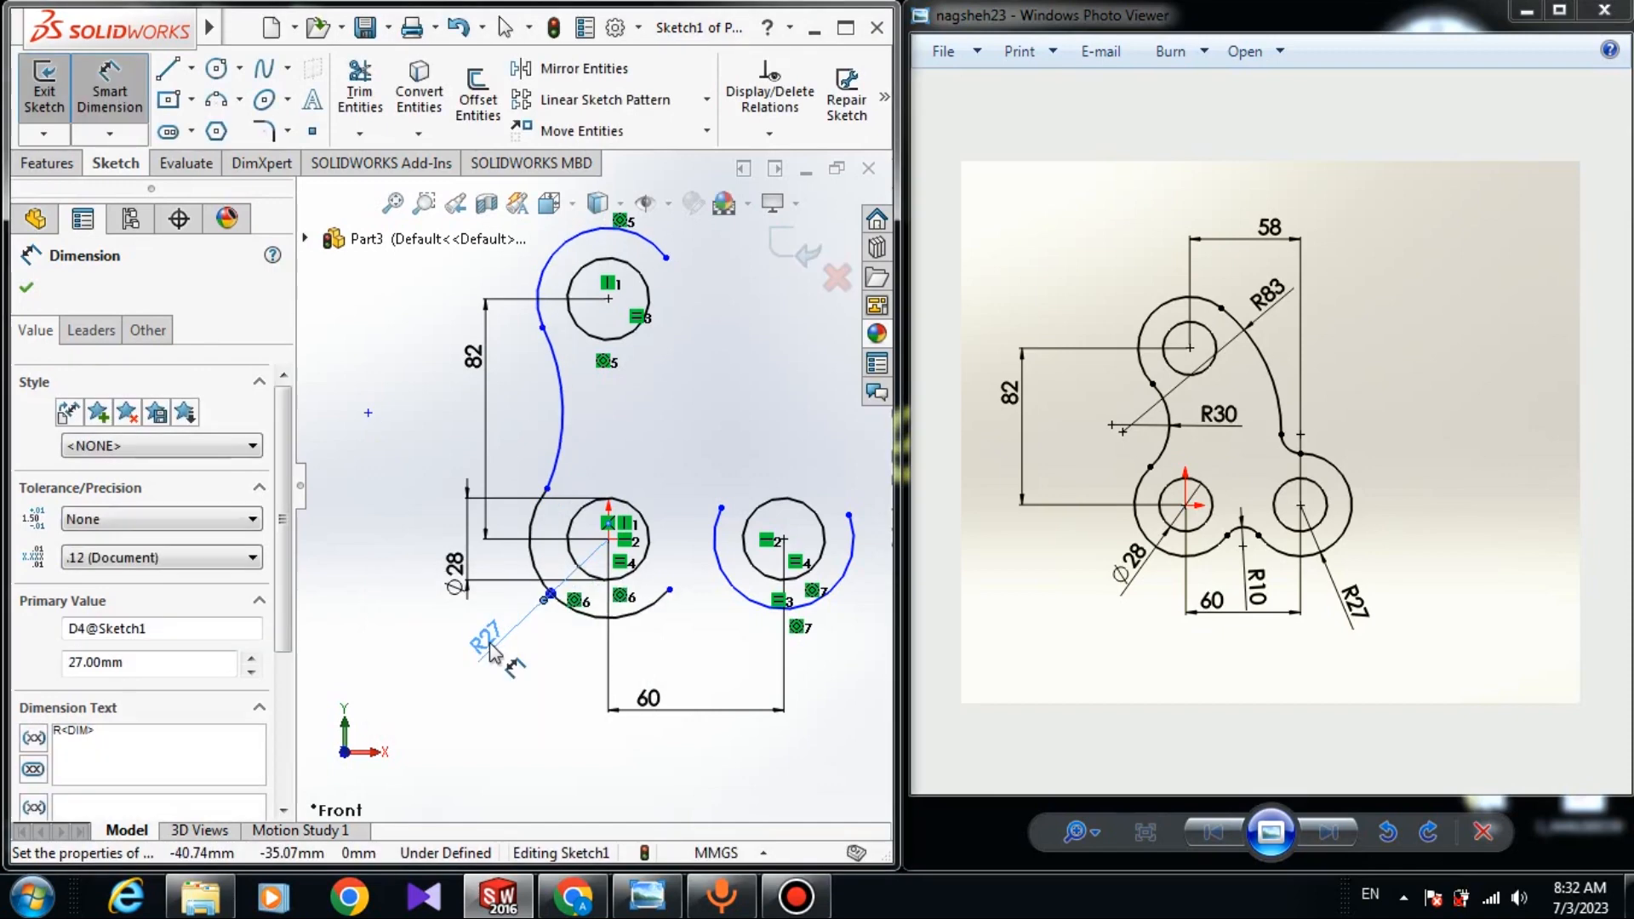
Add an Equal relation to the three outer arcs so they share the same radius
left_click(622, 616)
left_click(719, 570, "ctrl")
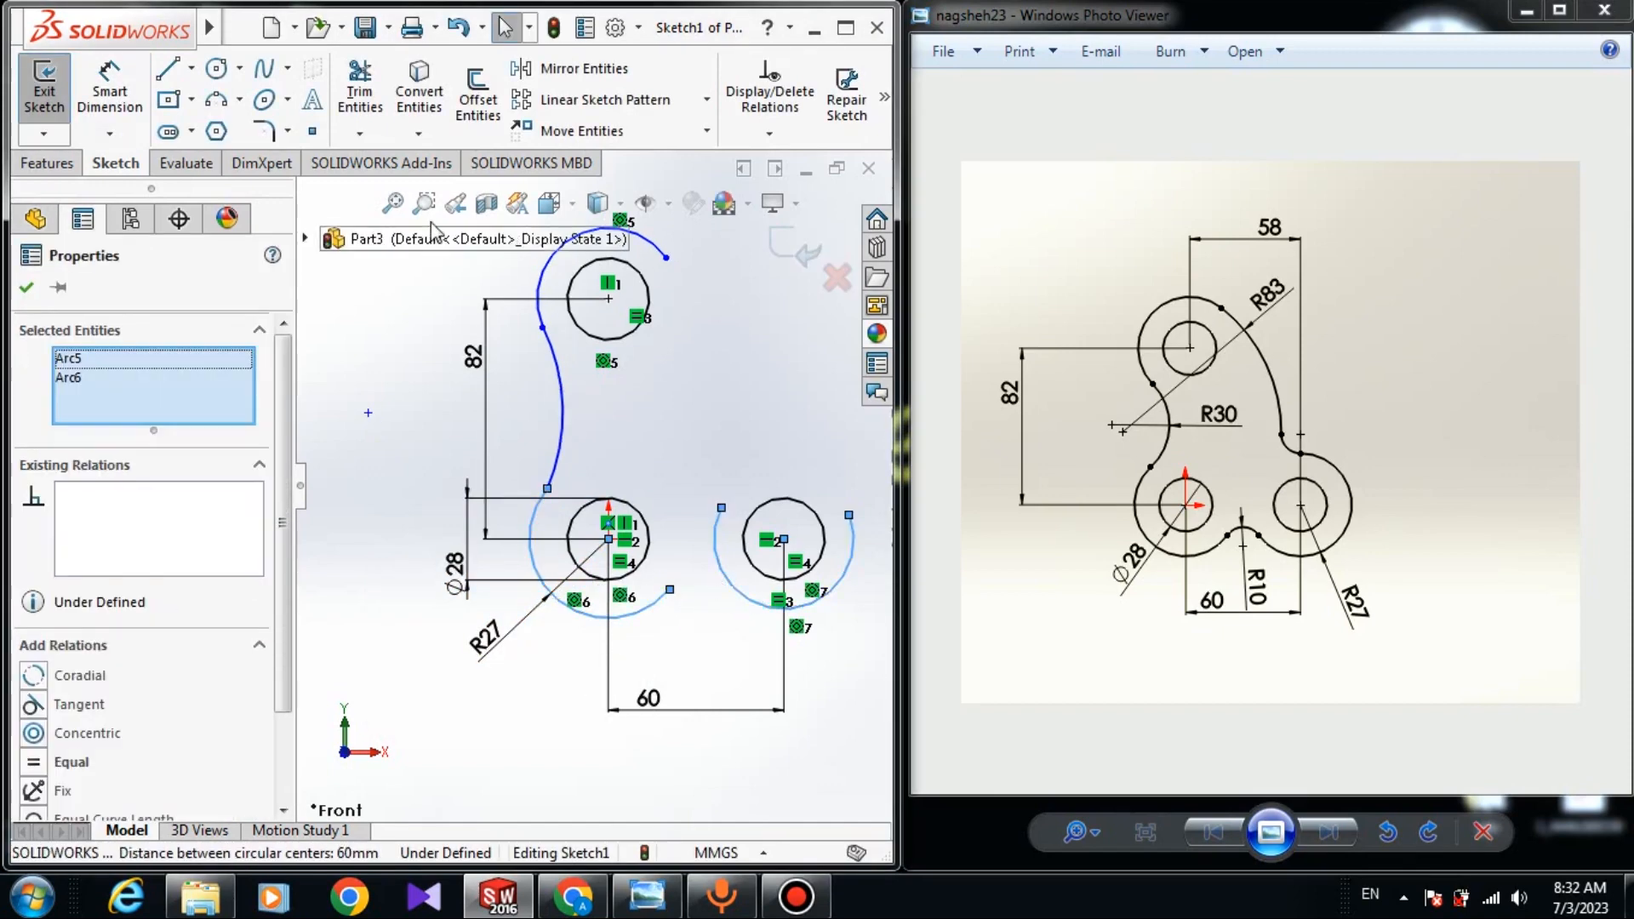
left_click(545, 294, "ctrl")
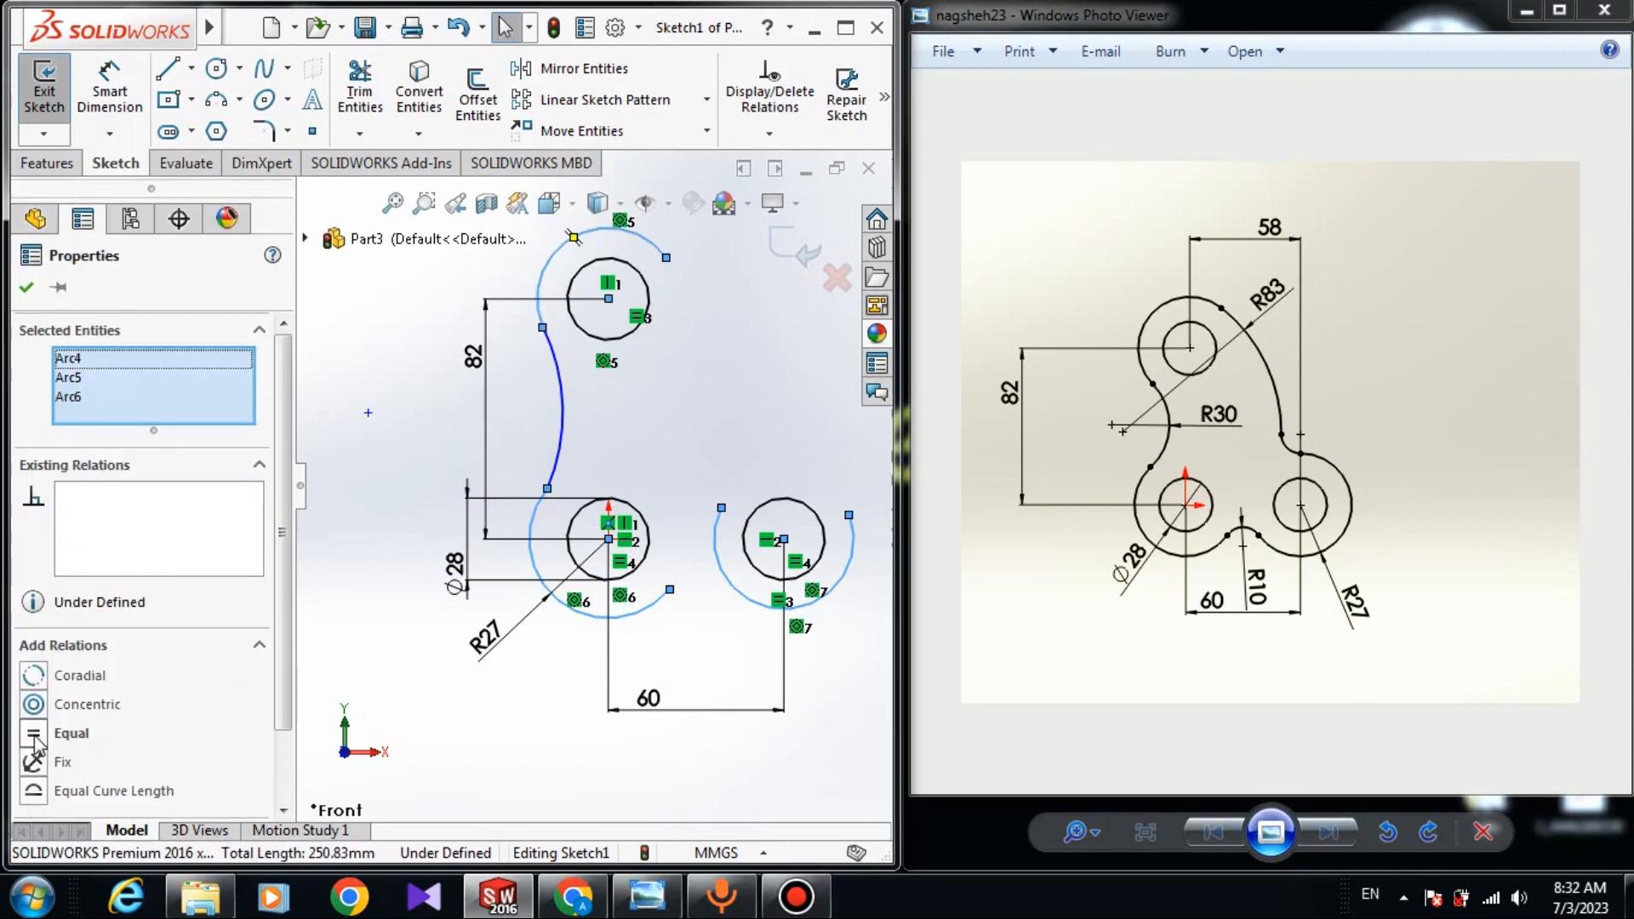
left_click(34, 735)
left_click(25, 288)
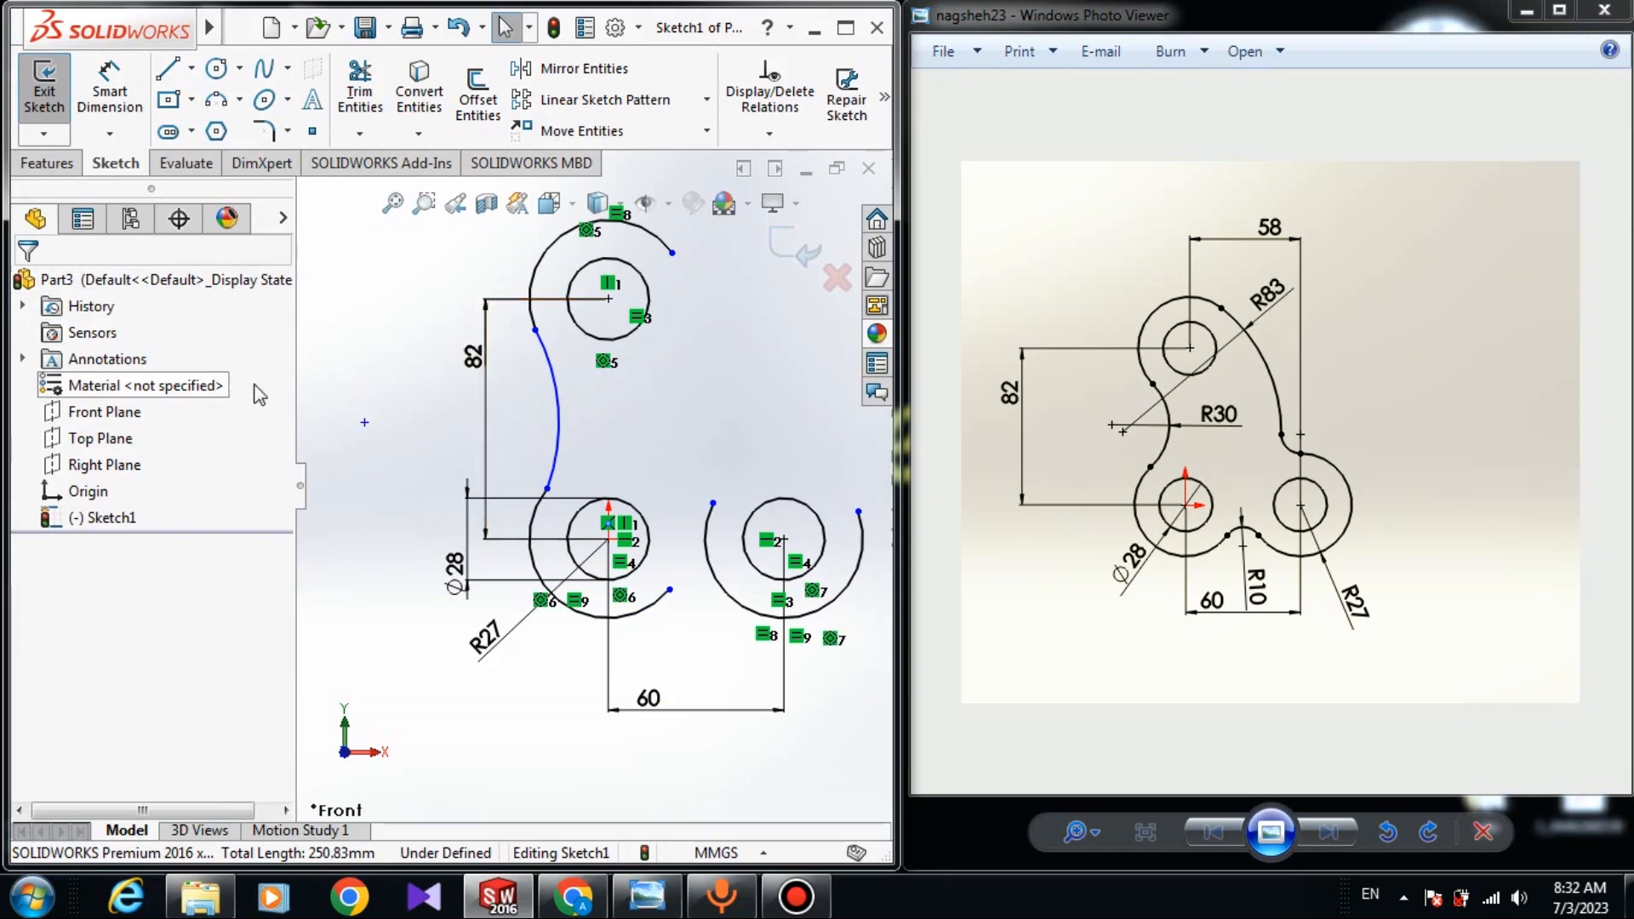
Pull the lower-right arc's left endpoint downward and bridge the two lower arcs with an upward-bulging three-point arc of about 13 mm radius
left_click_drag(713, 506, 723, 589)
left_click(218, 111)
scroll(770, 427, "up", 3)
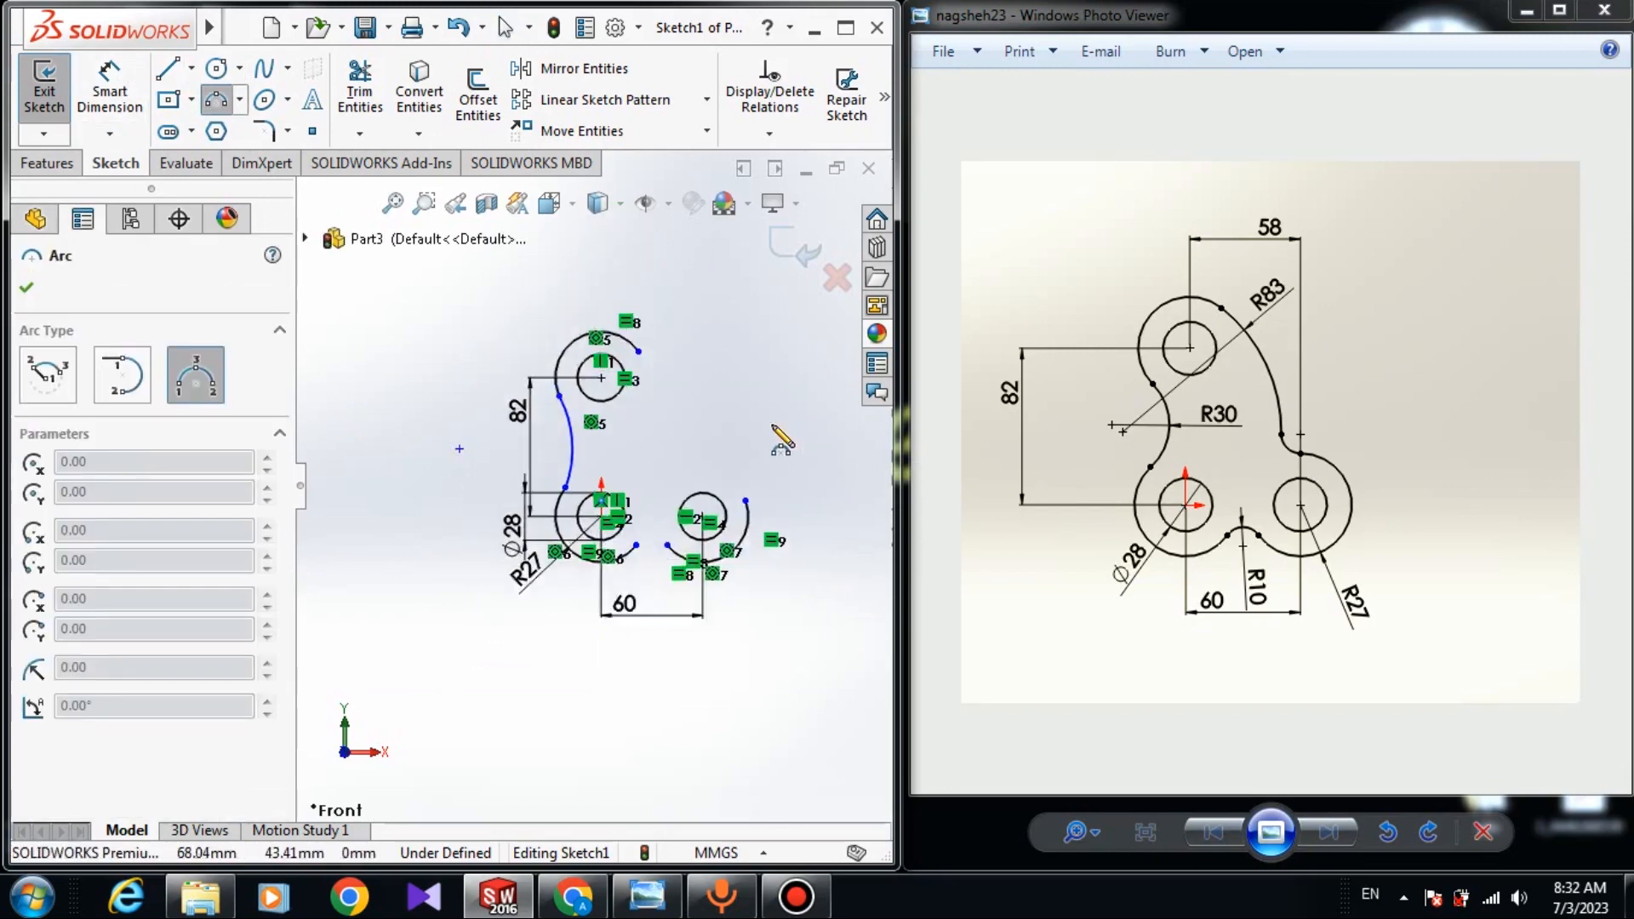
scroll(752, 455, "down", 2)
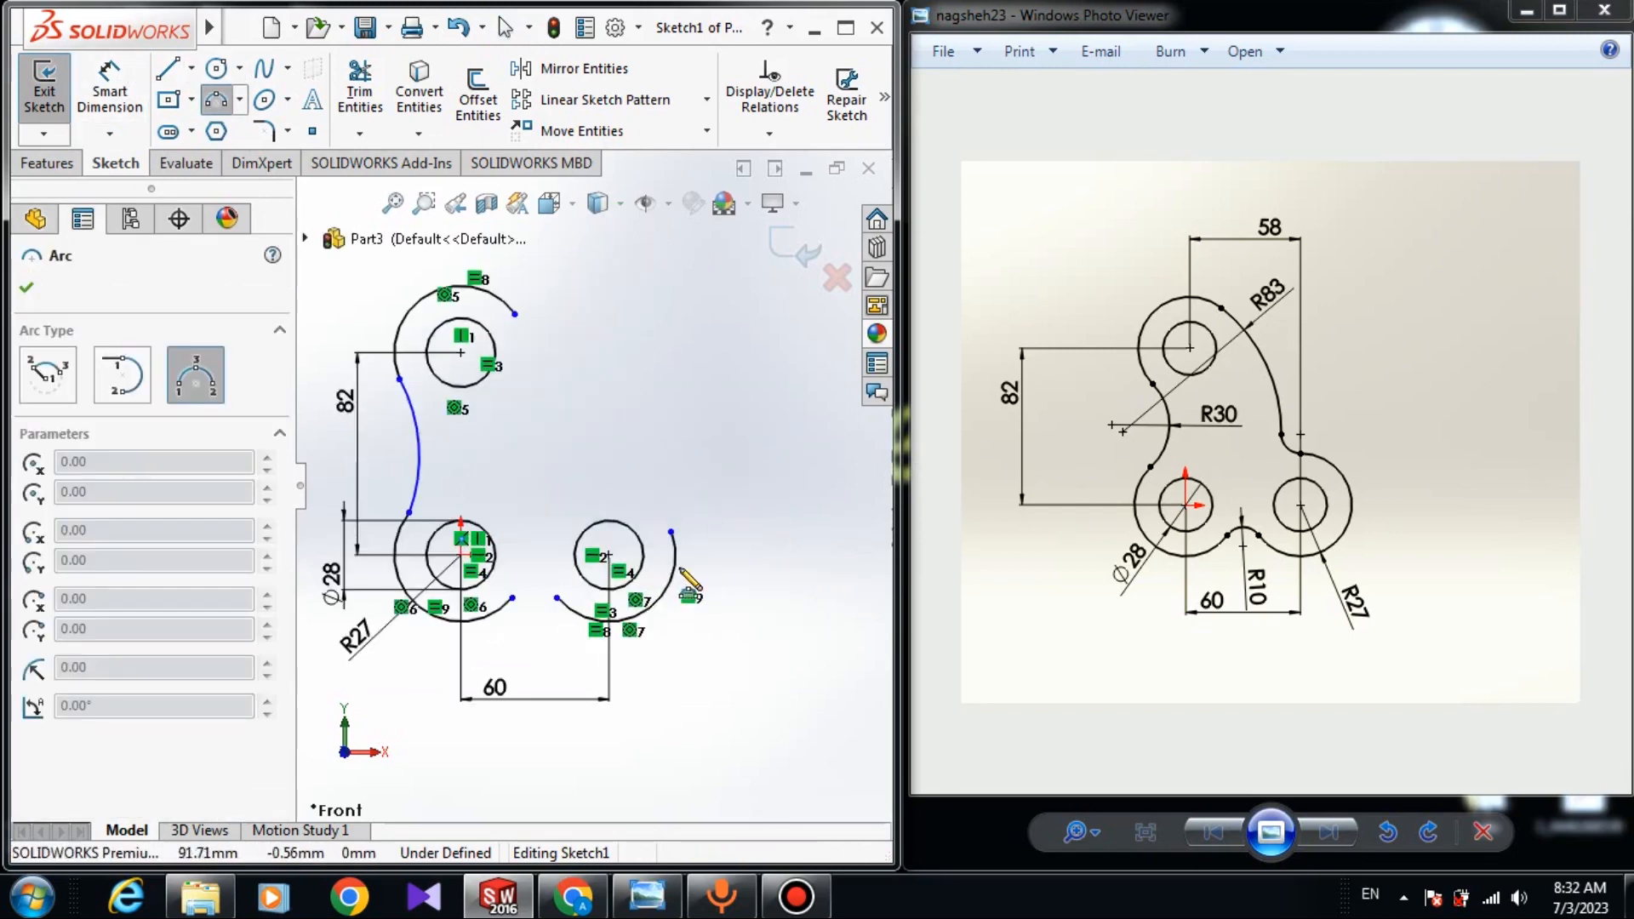
left_click(511, 598)
left_click(556, 598)
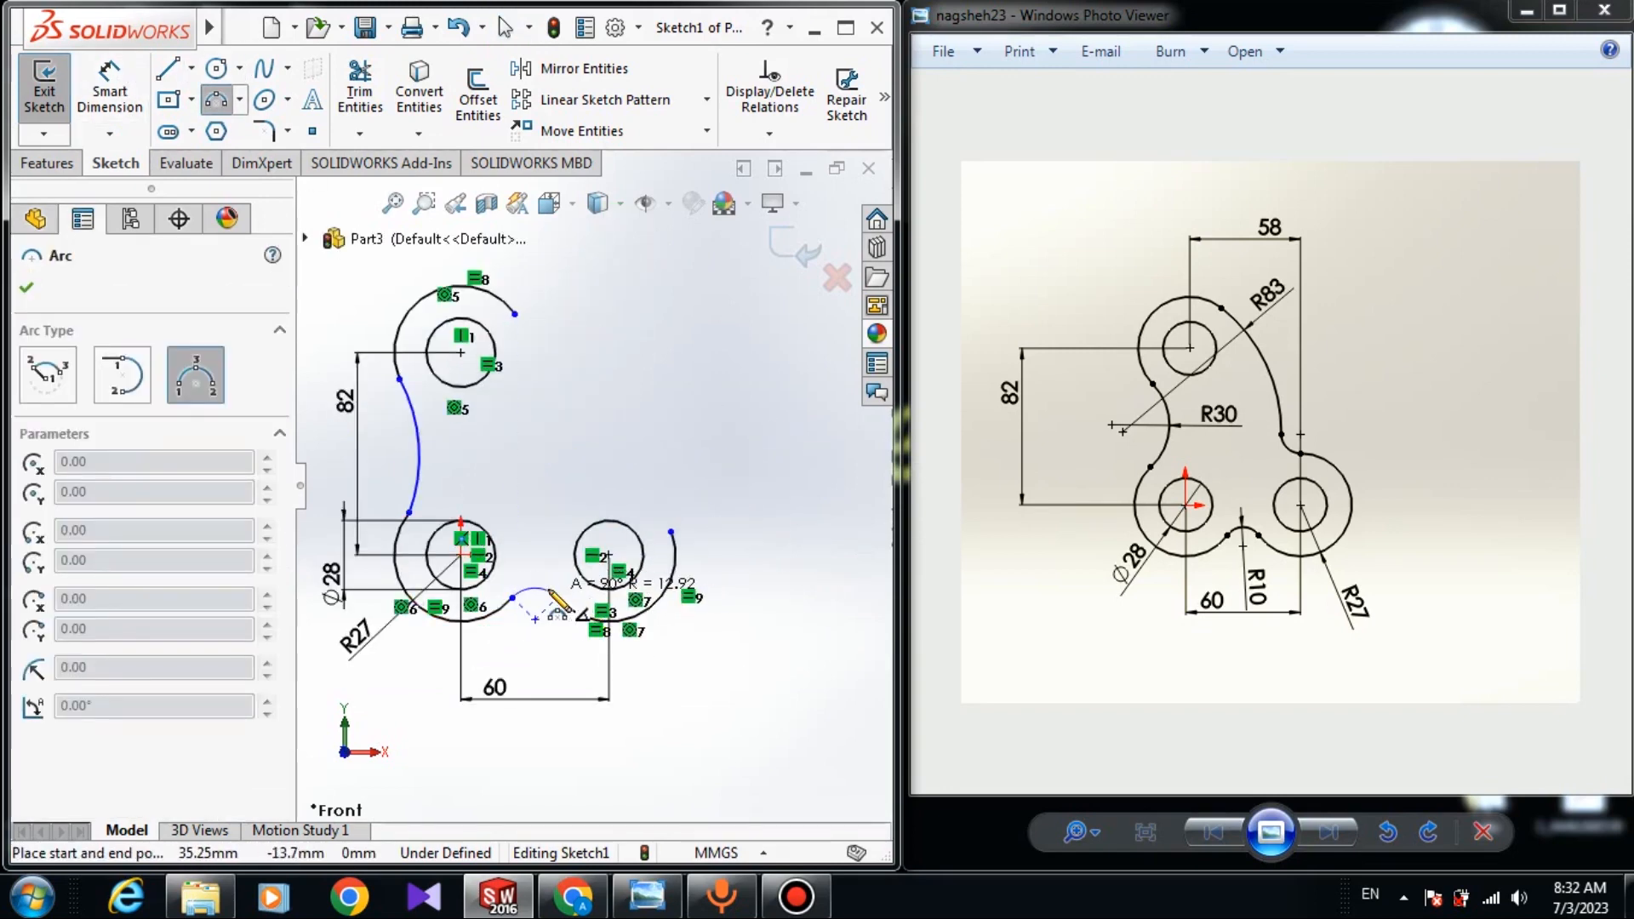
Sketch a small three-point arc of about 14 mm radius curving upward from the lower-right outer arc's open end
left_click(672, 533)
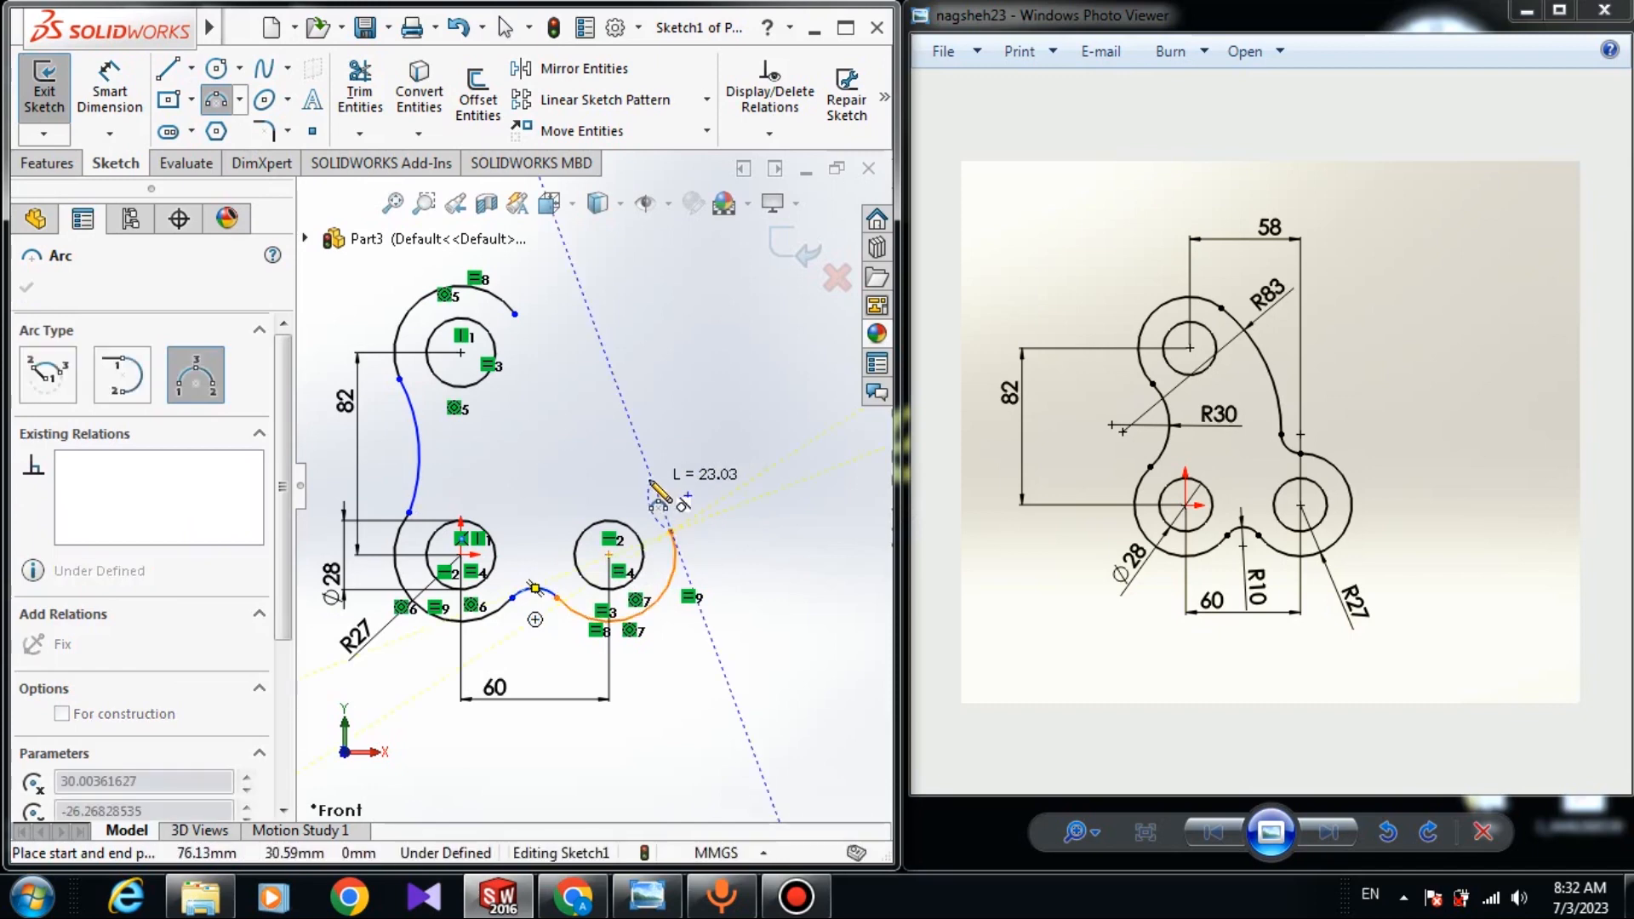
left_click(651, 486)
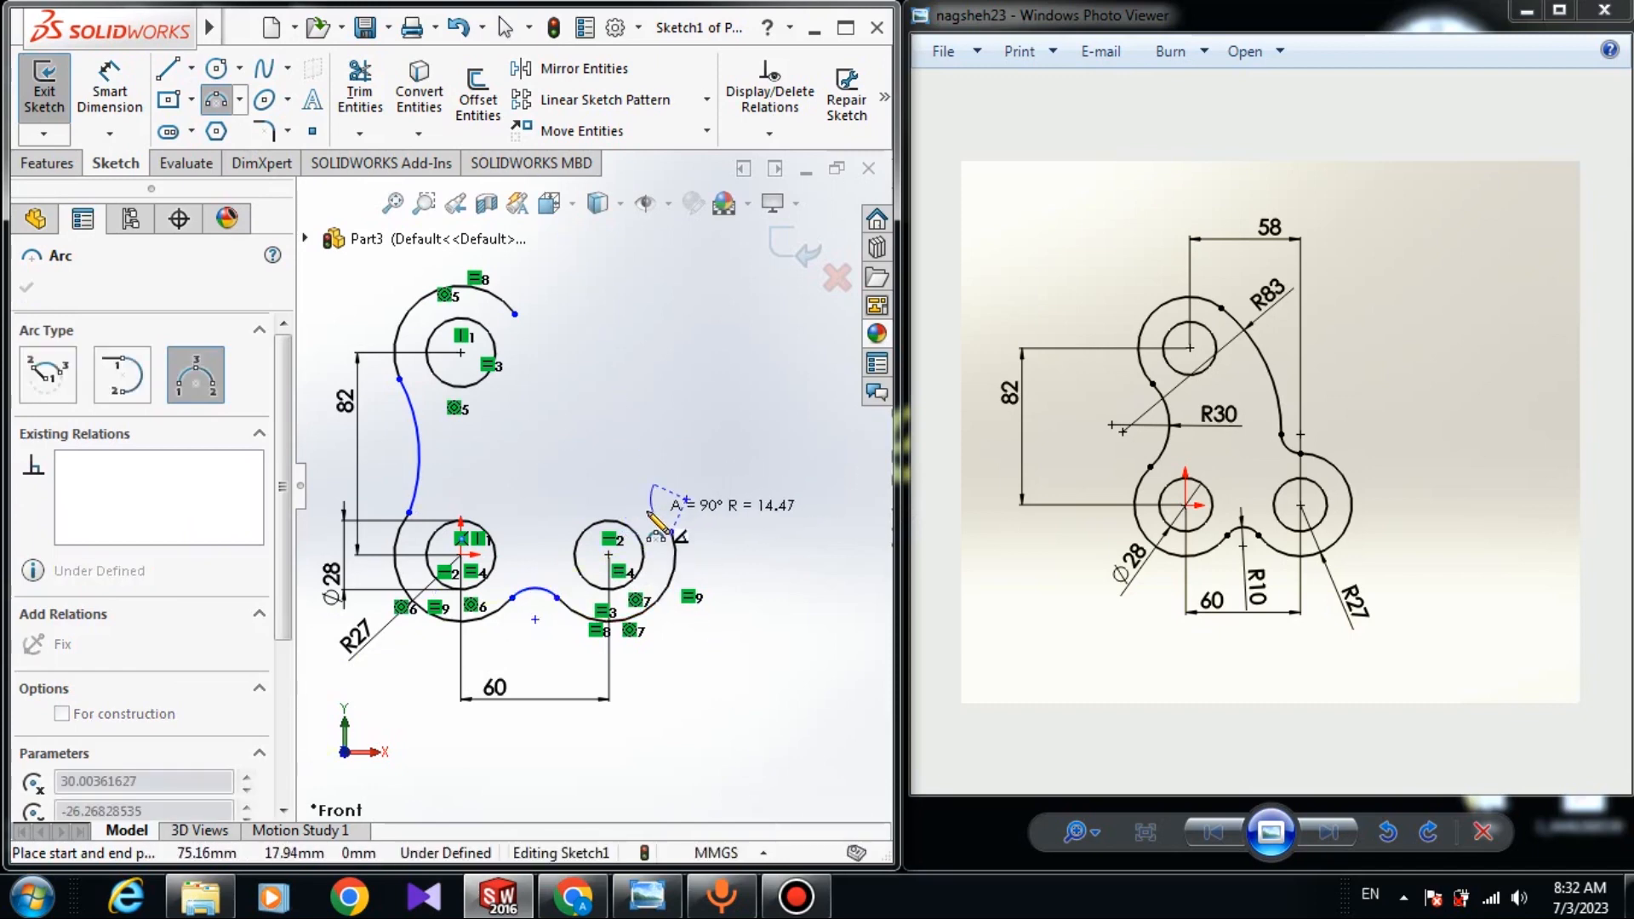
left_click(657, 521)
Sketch a large outward-bulging three-point arc of about 63 mm radius from the upper outer arc's open end to the small right-hand arc's free end
left_click(515, 314)
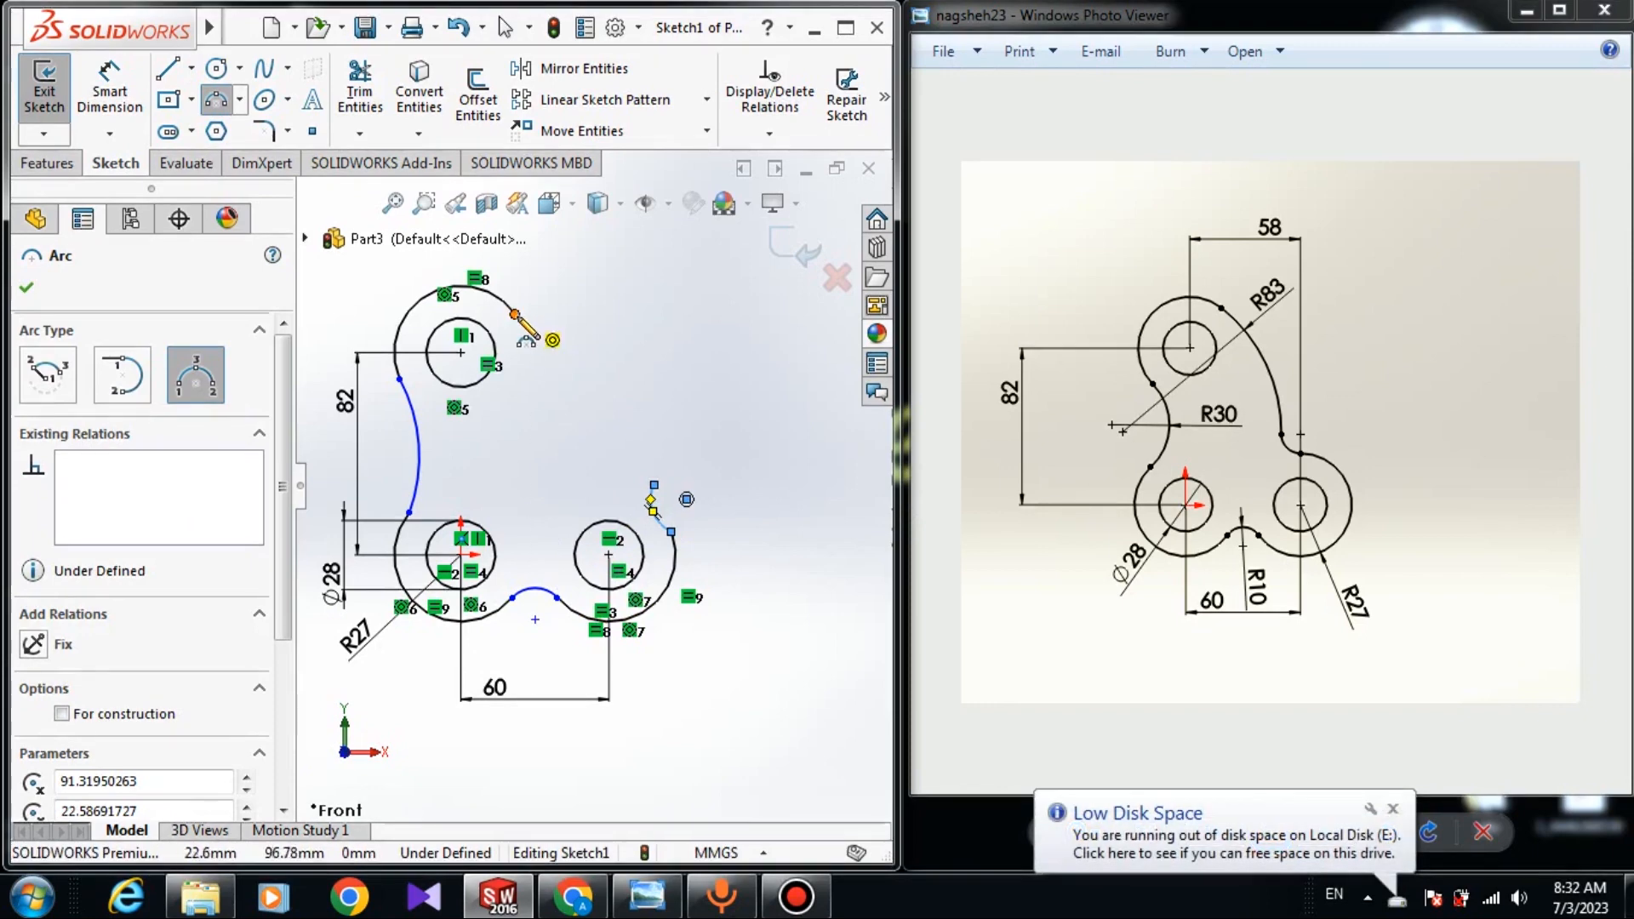
left_click(654, 485)
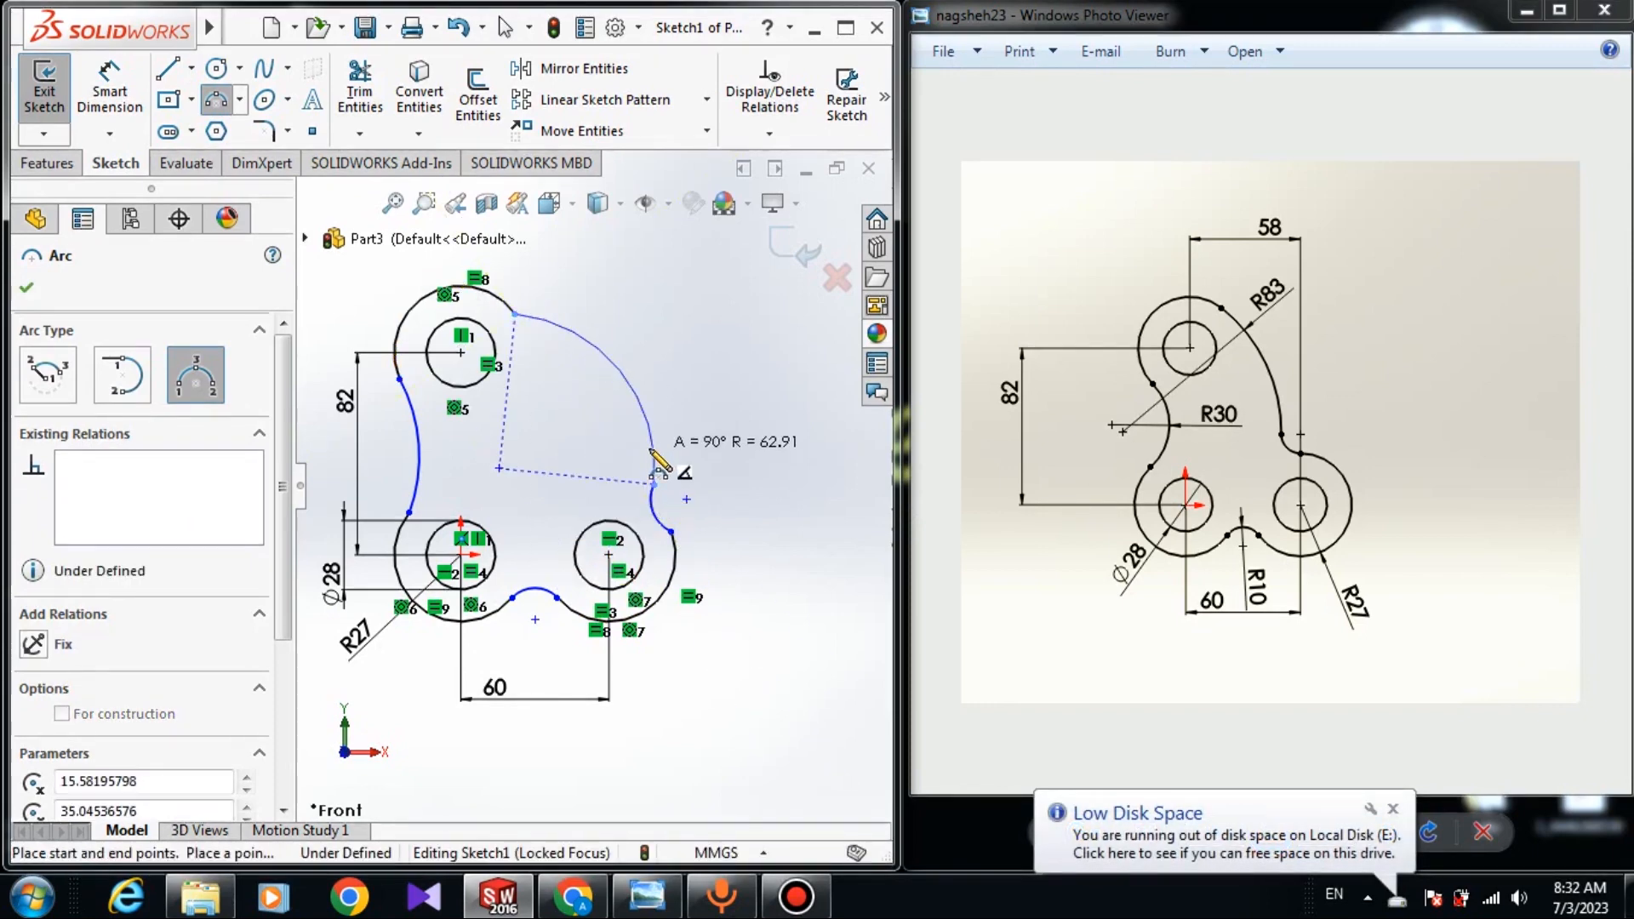
left_click(651, 447)
key("Escape")
left_click(776, 466)
Dimension the connecting arc between the upper and lower-left outer arcs with a radius of 30 mm
left_click(109, 94)
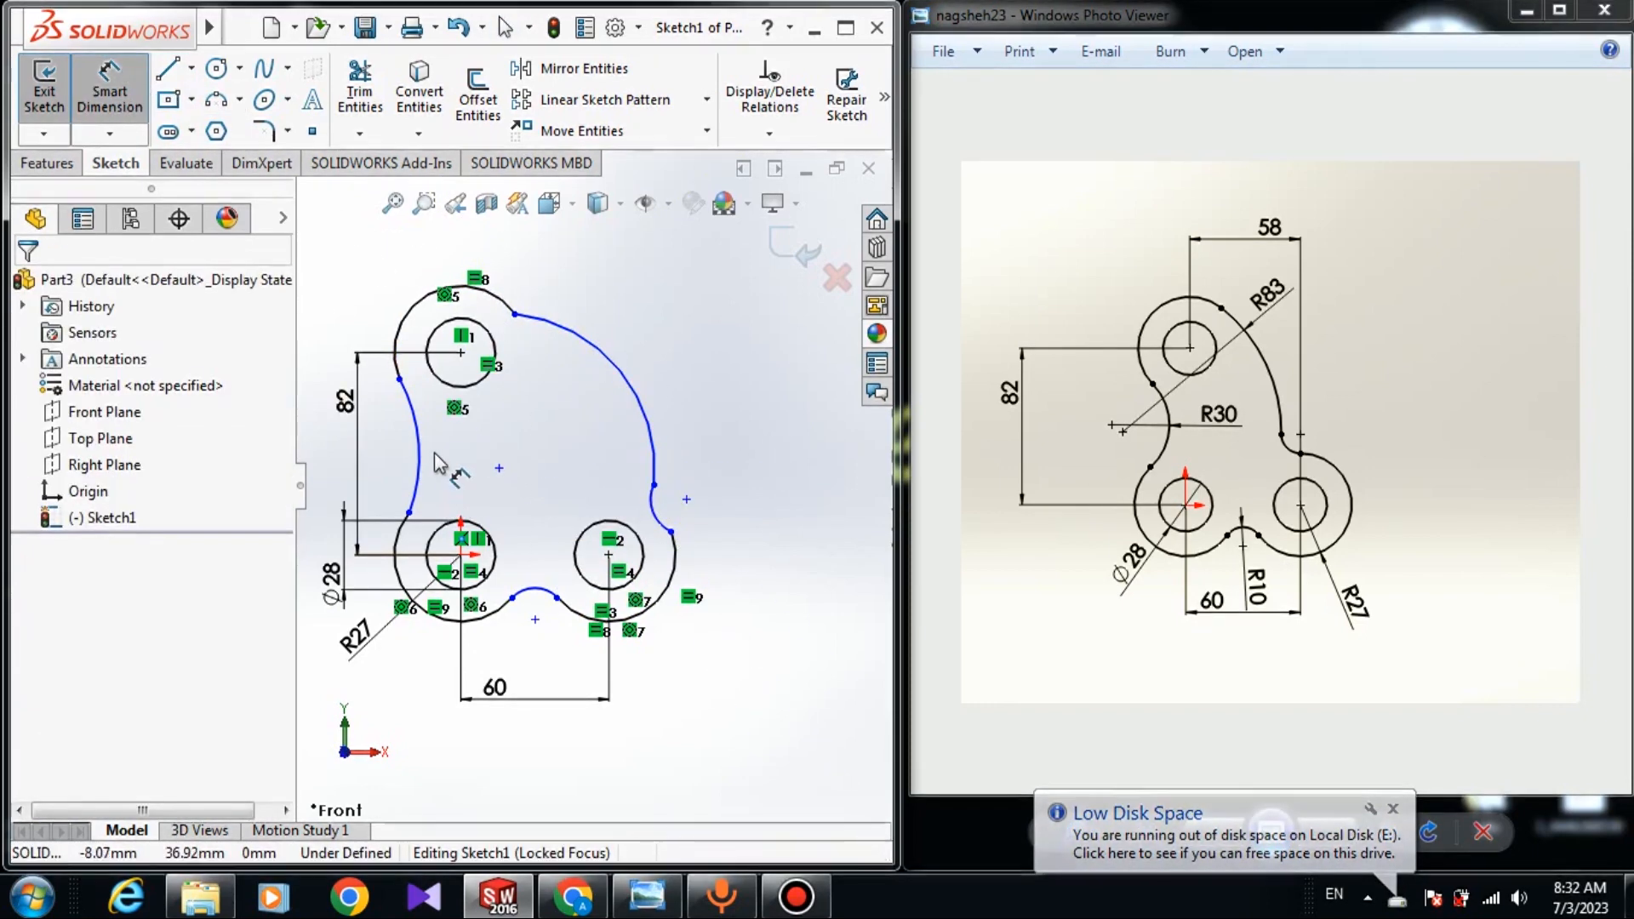
left_click(421, 471)
left_click(444, 458)
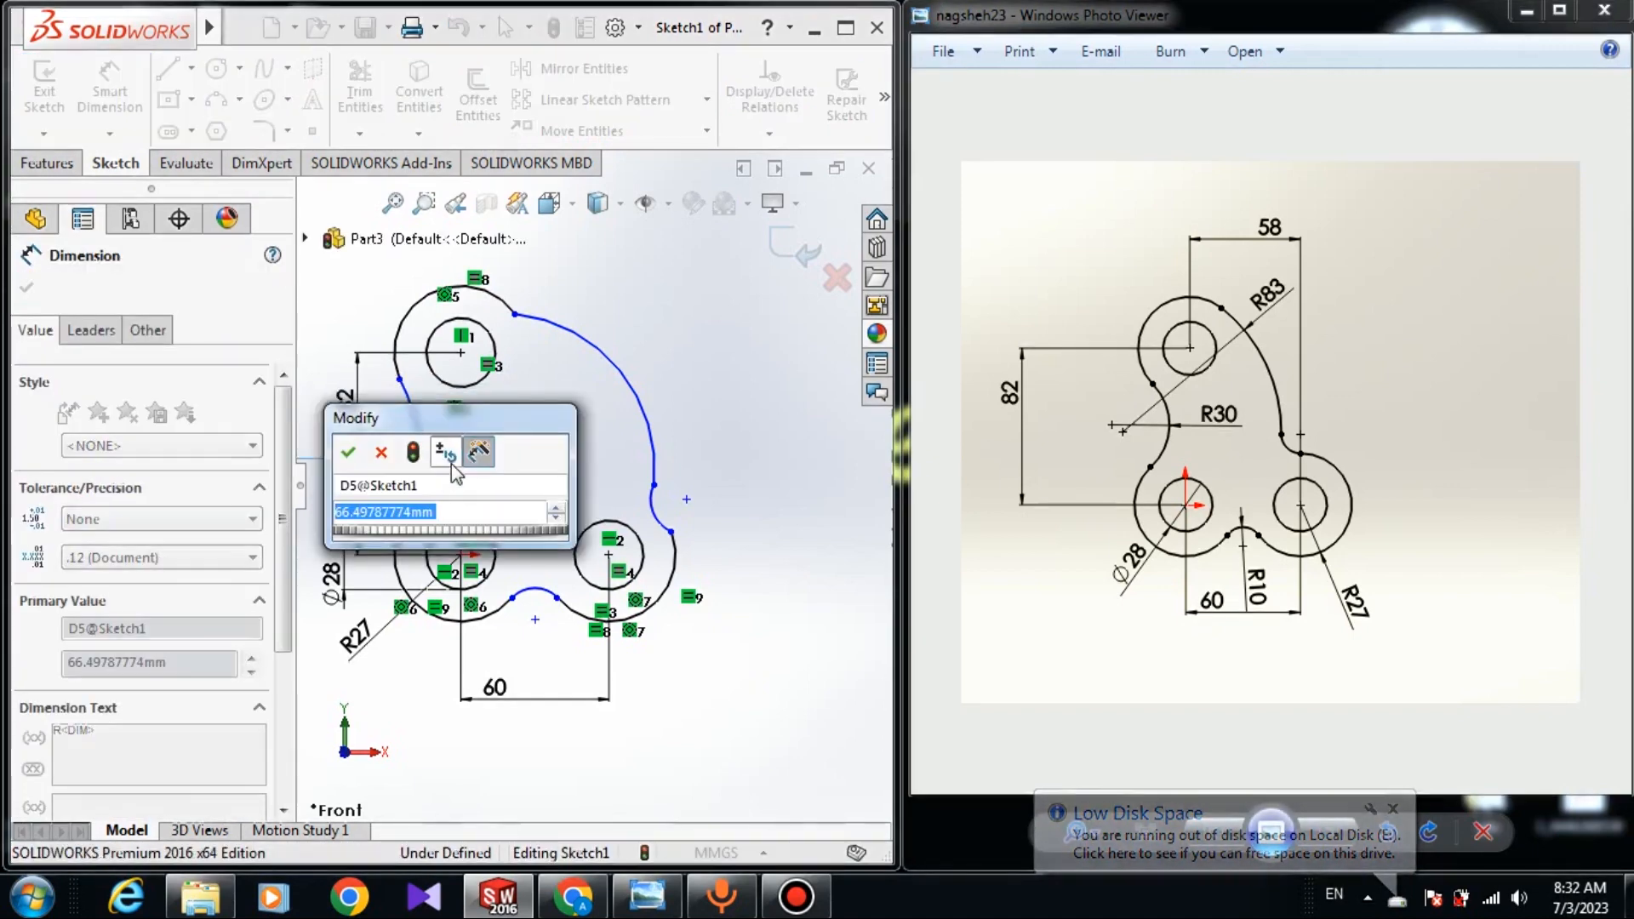
type("30.00mm")
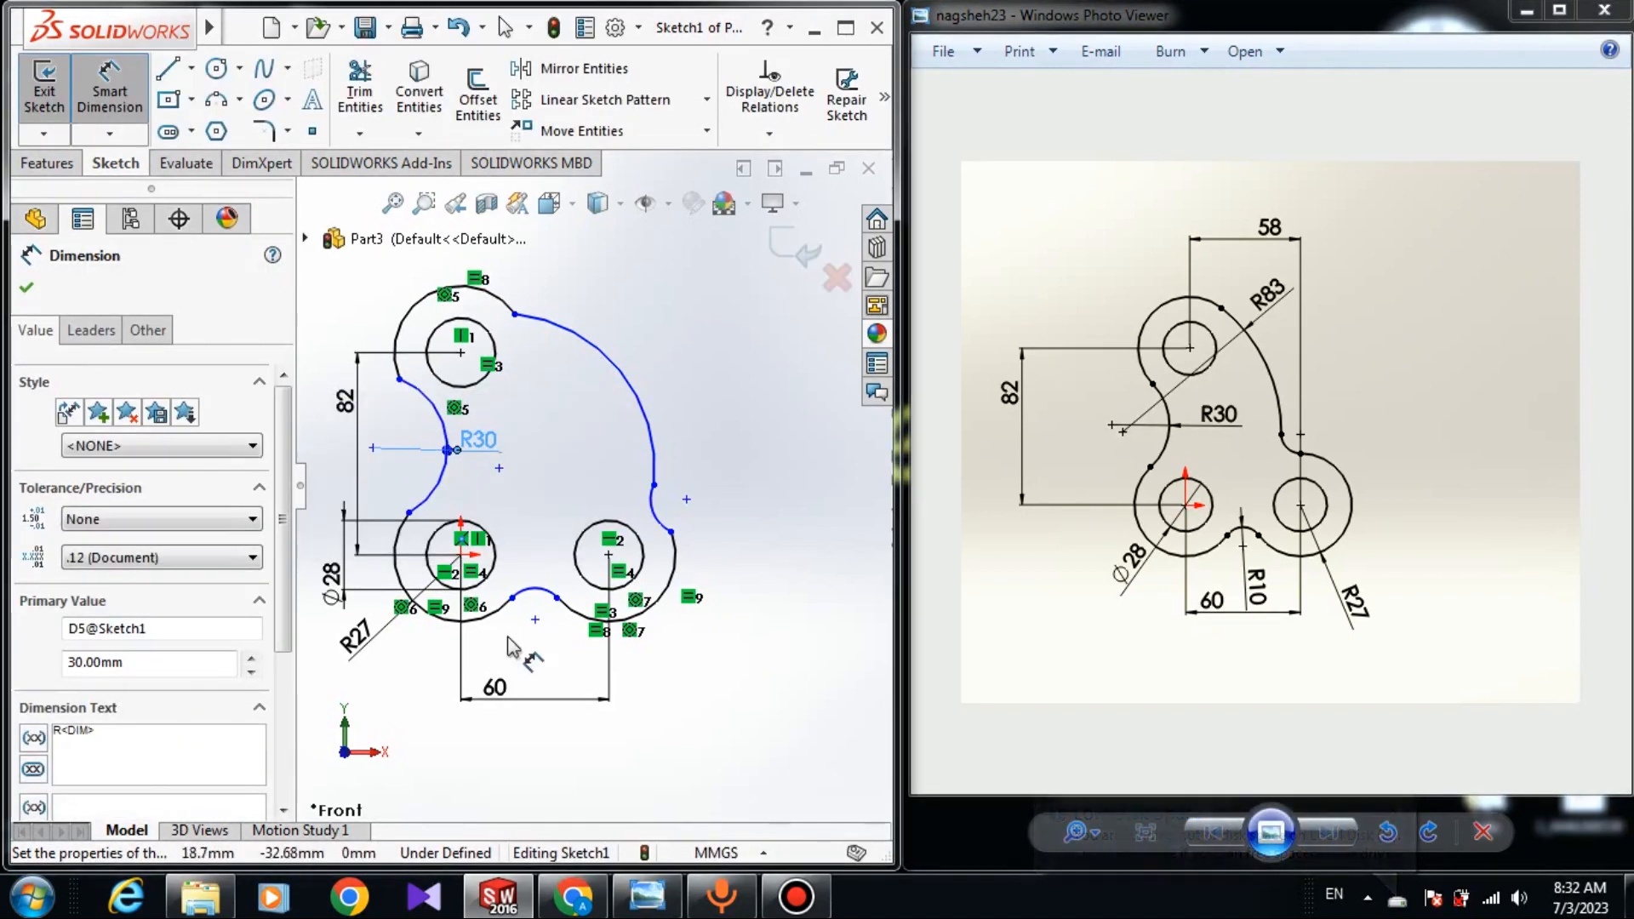
Dimension the small arc bridging the two lower outer arcs with a radius of 10 mm
left_click(539, 589)
left_click(542, 553)
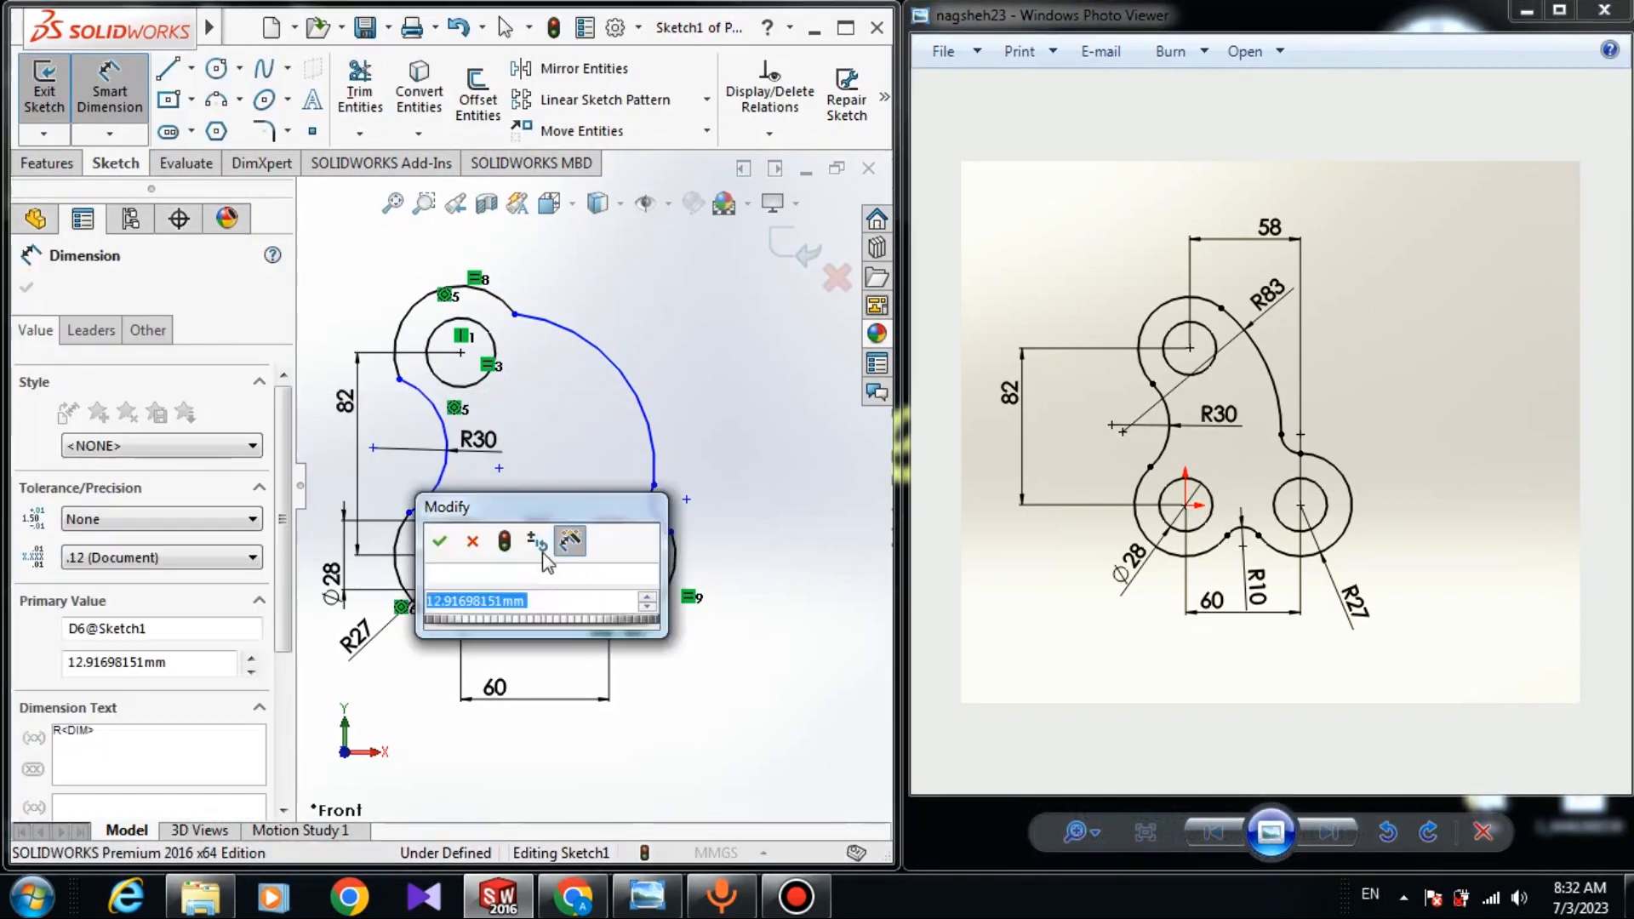
type("10")
key("Return")
scroll(536, 606, "down", 3)
key("Escape")
Add an Equal relation between the R10 bridging arc and the small arc above the lower-right hole
scroll(537, 587, "down", 2)
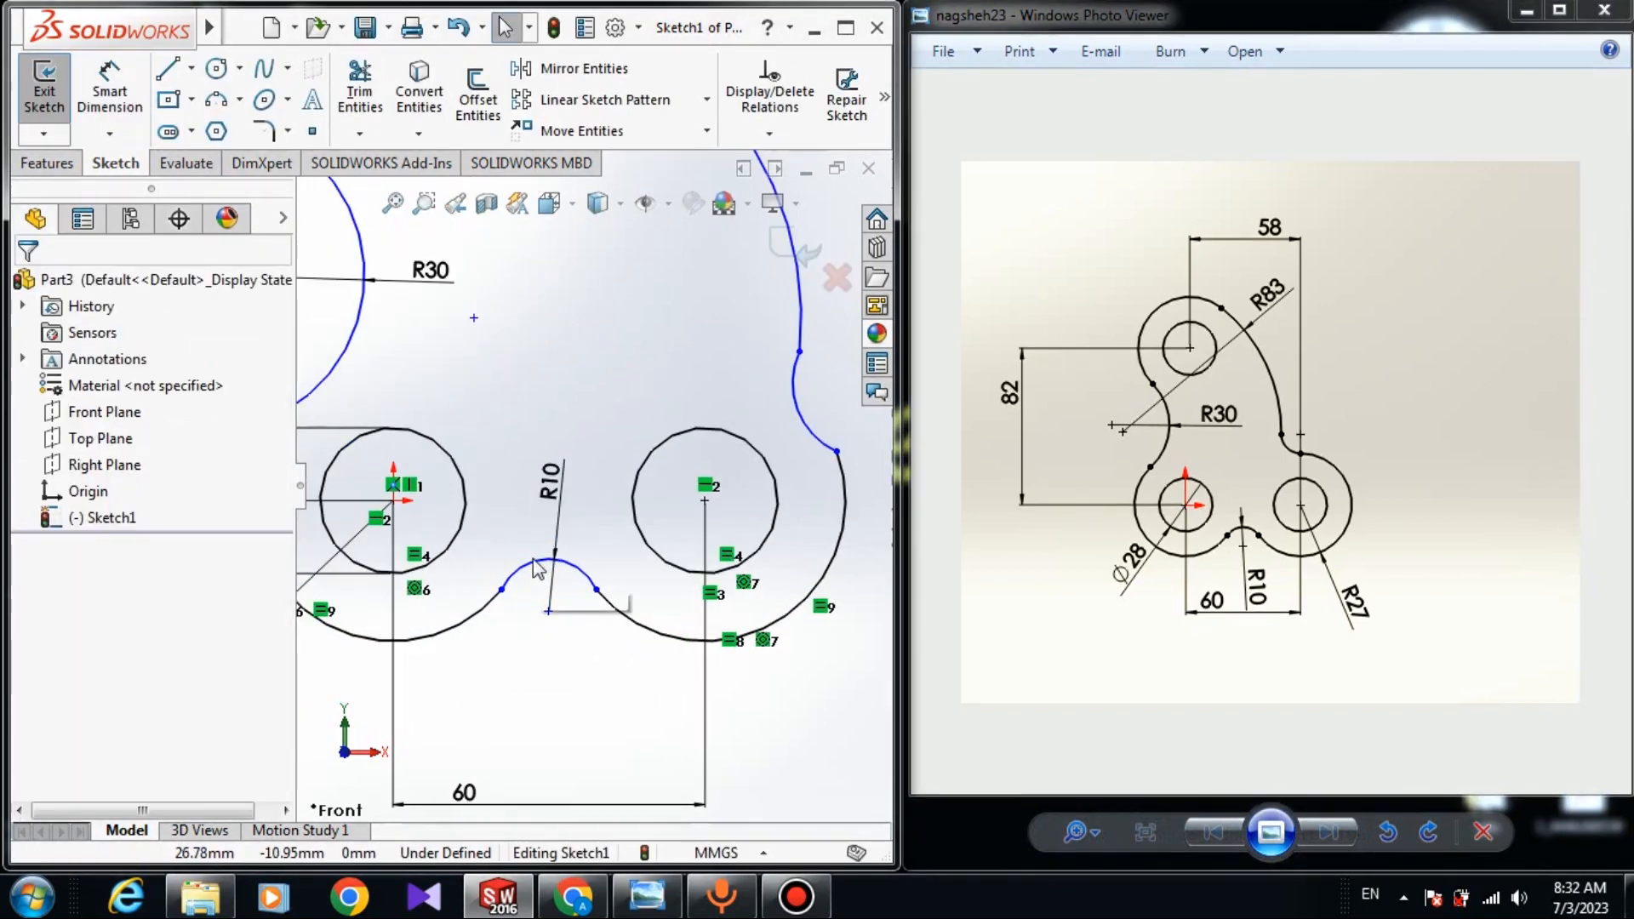
left_click(531, 577)
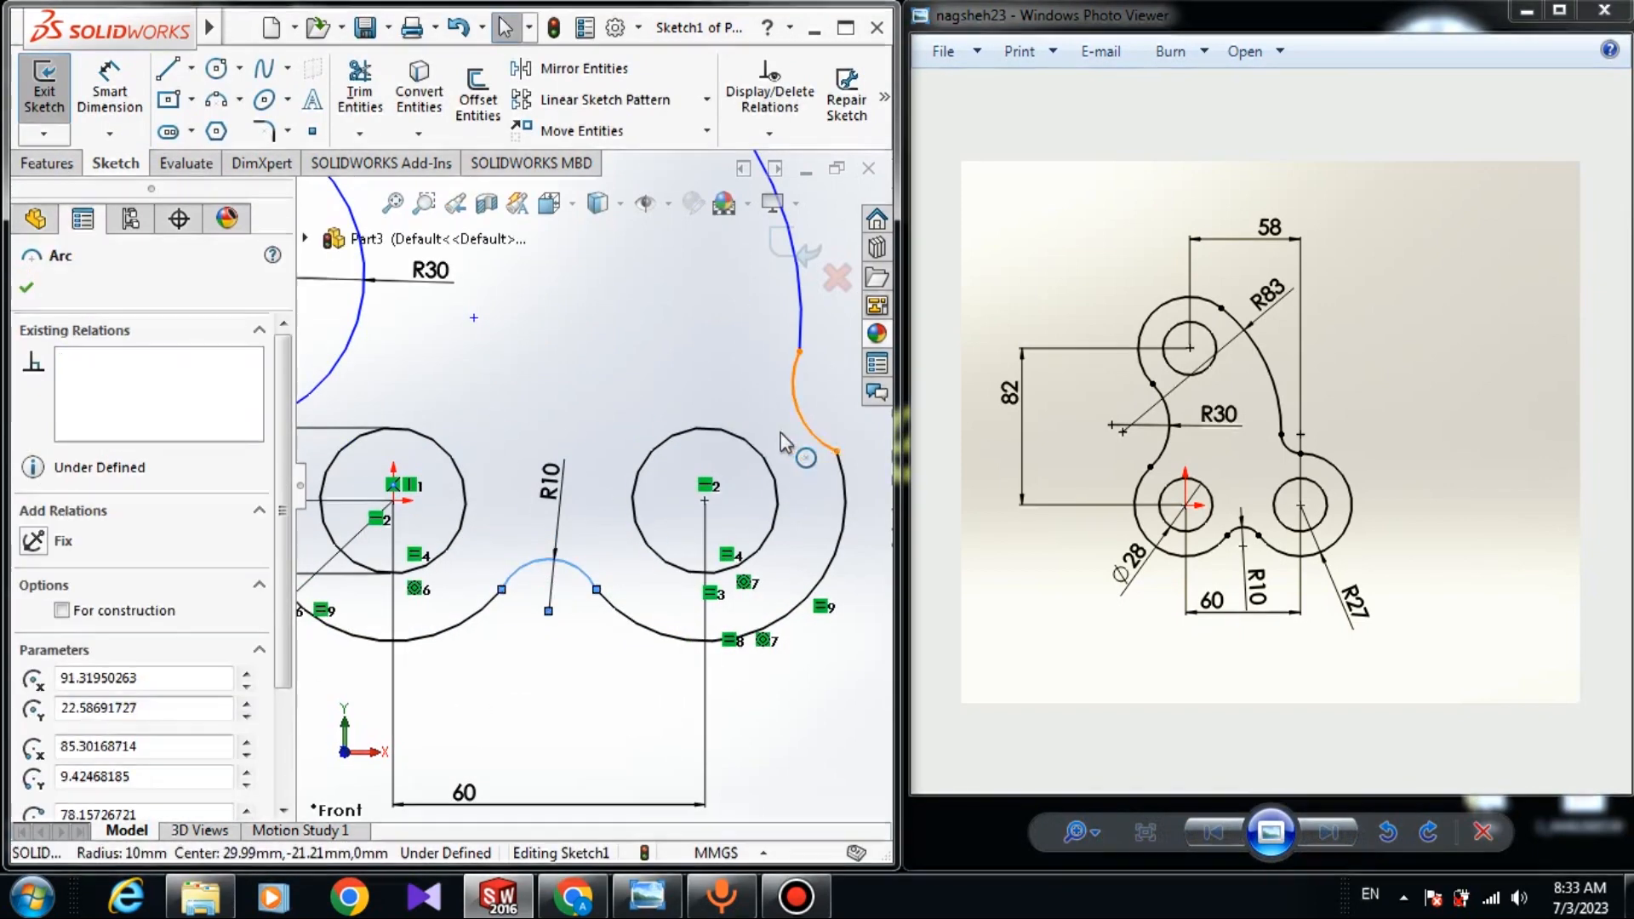
left_click(808, 425, "ctrl")
left_click(33, 769)
left_click(504, 574)
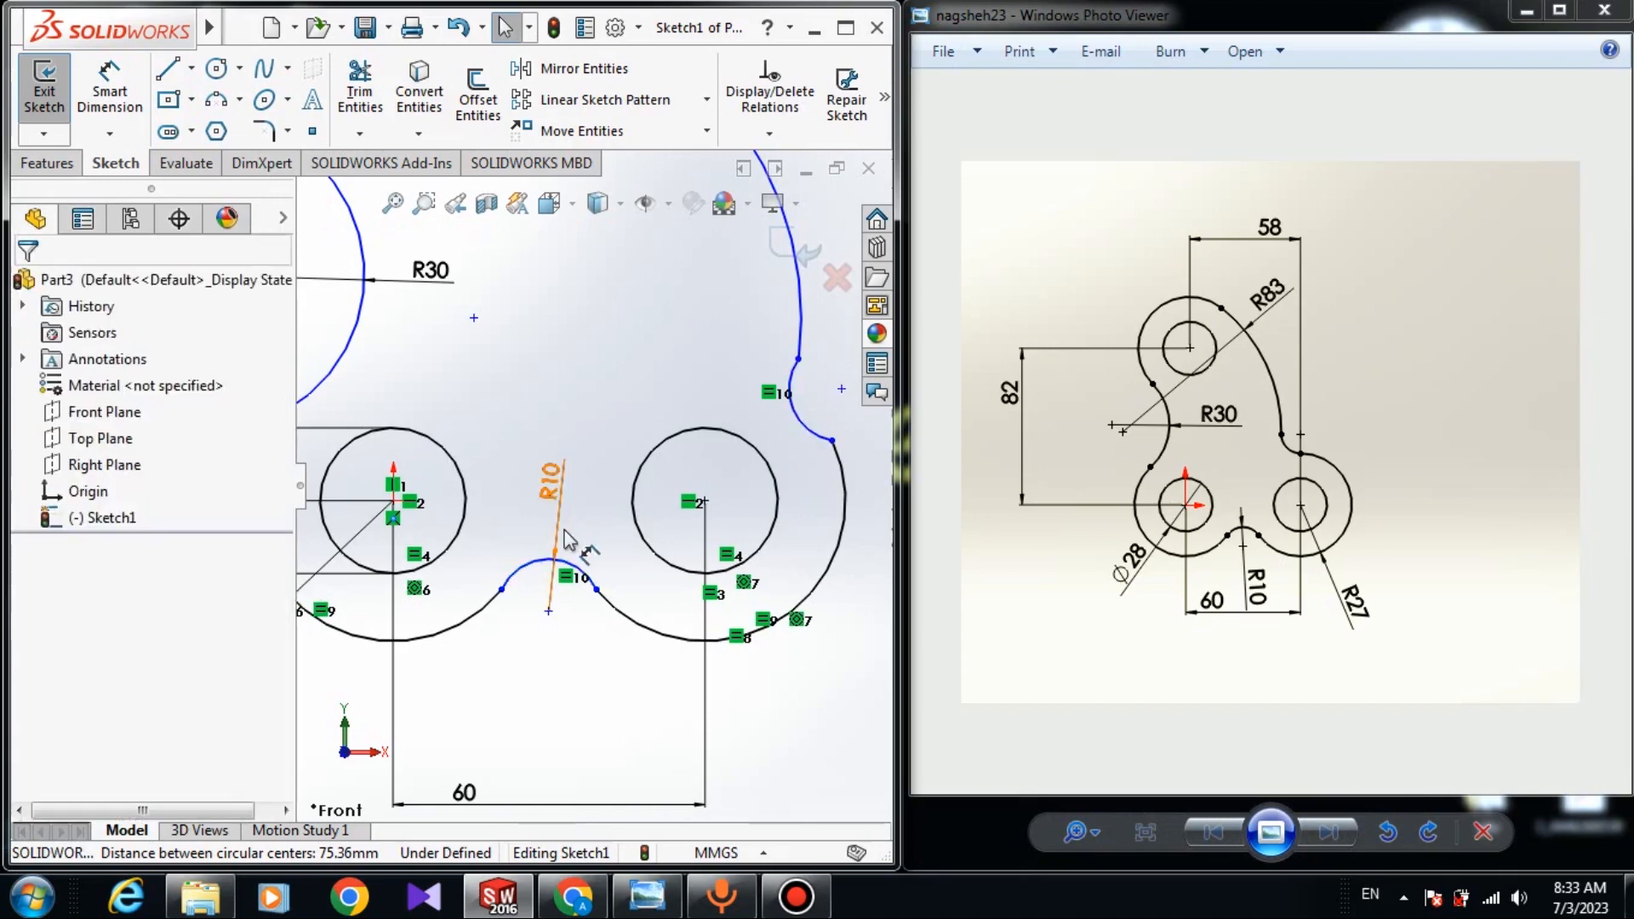
Dimension the large connecting arc on the profile's right side with a radius of 83 mm
scroll(565, 554, "up", 1)
left_click(110, 89)
key("f")
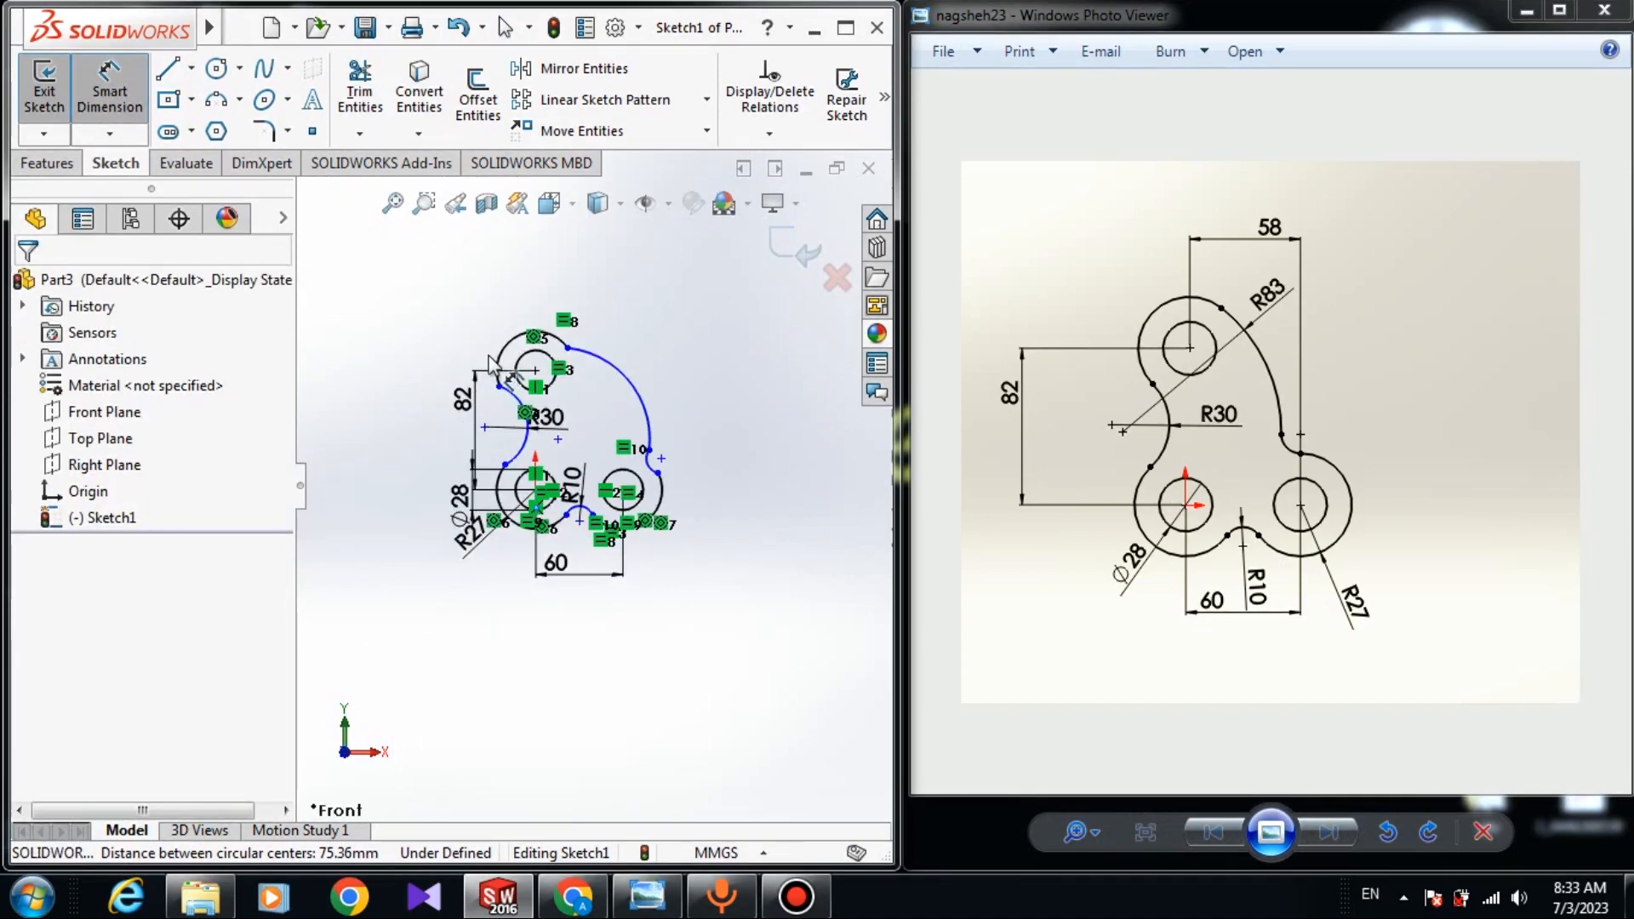
left_click(619, 380)
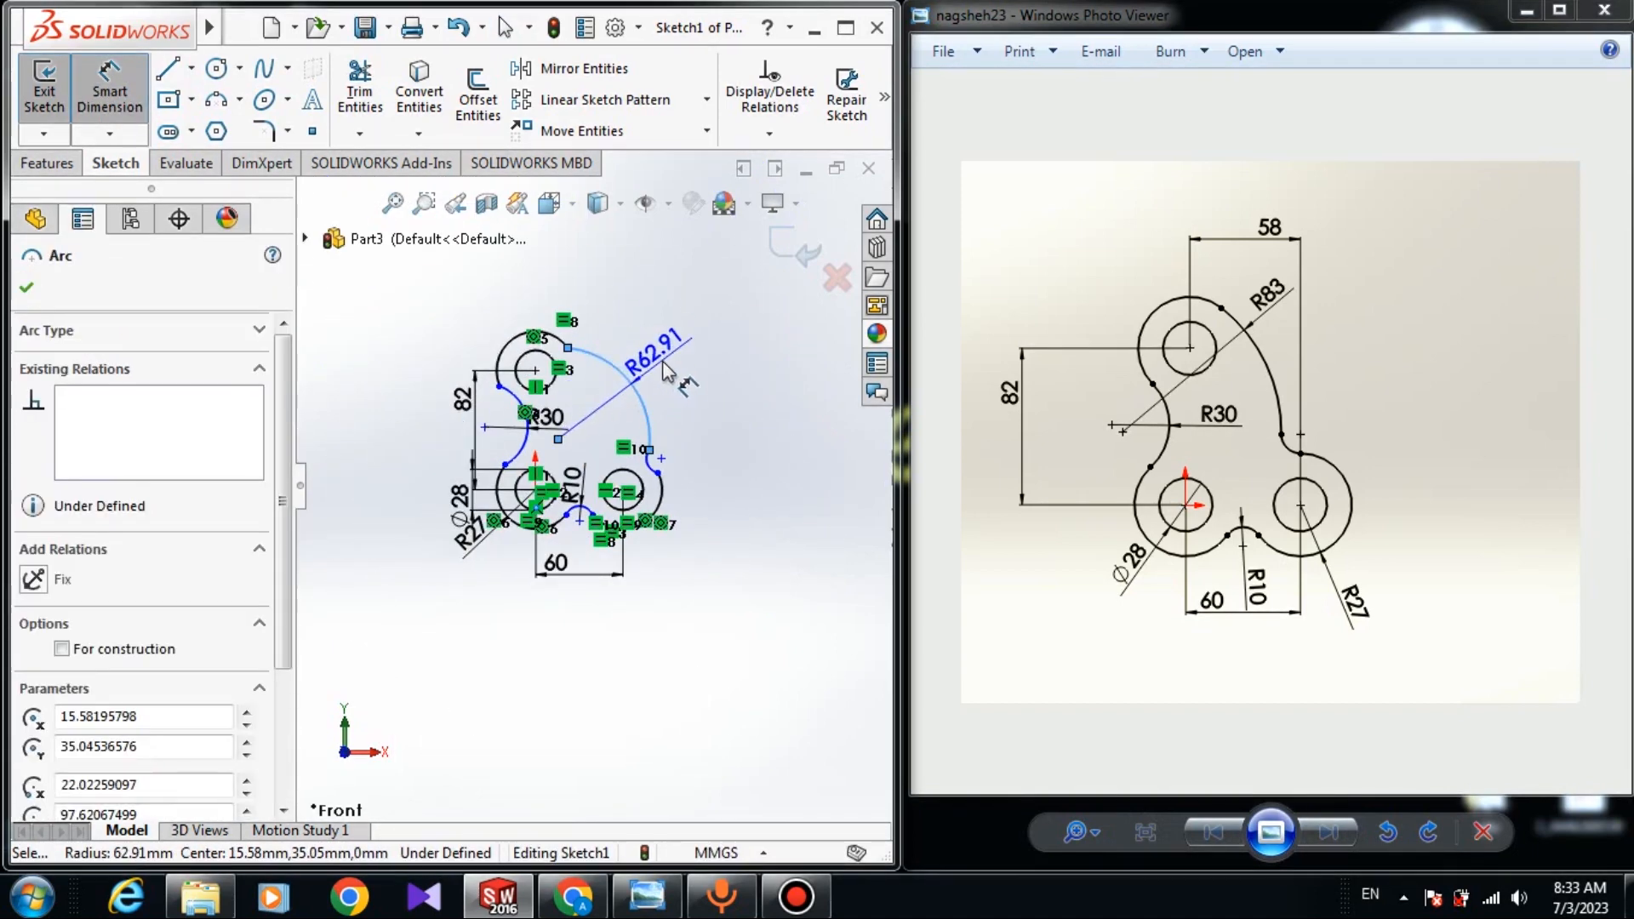
left_click(721, 359)
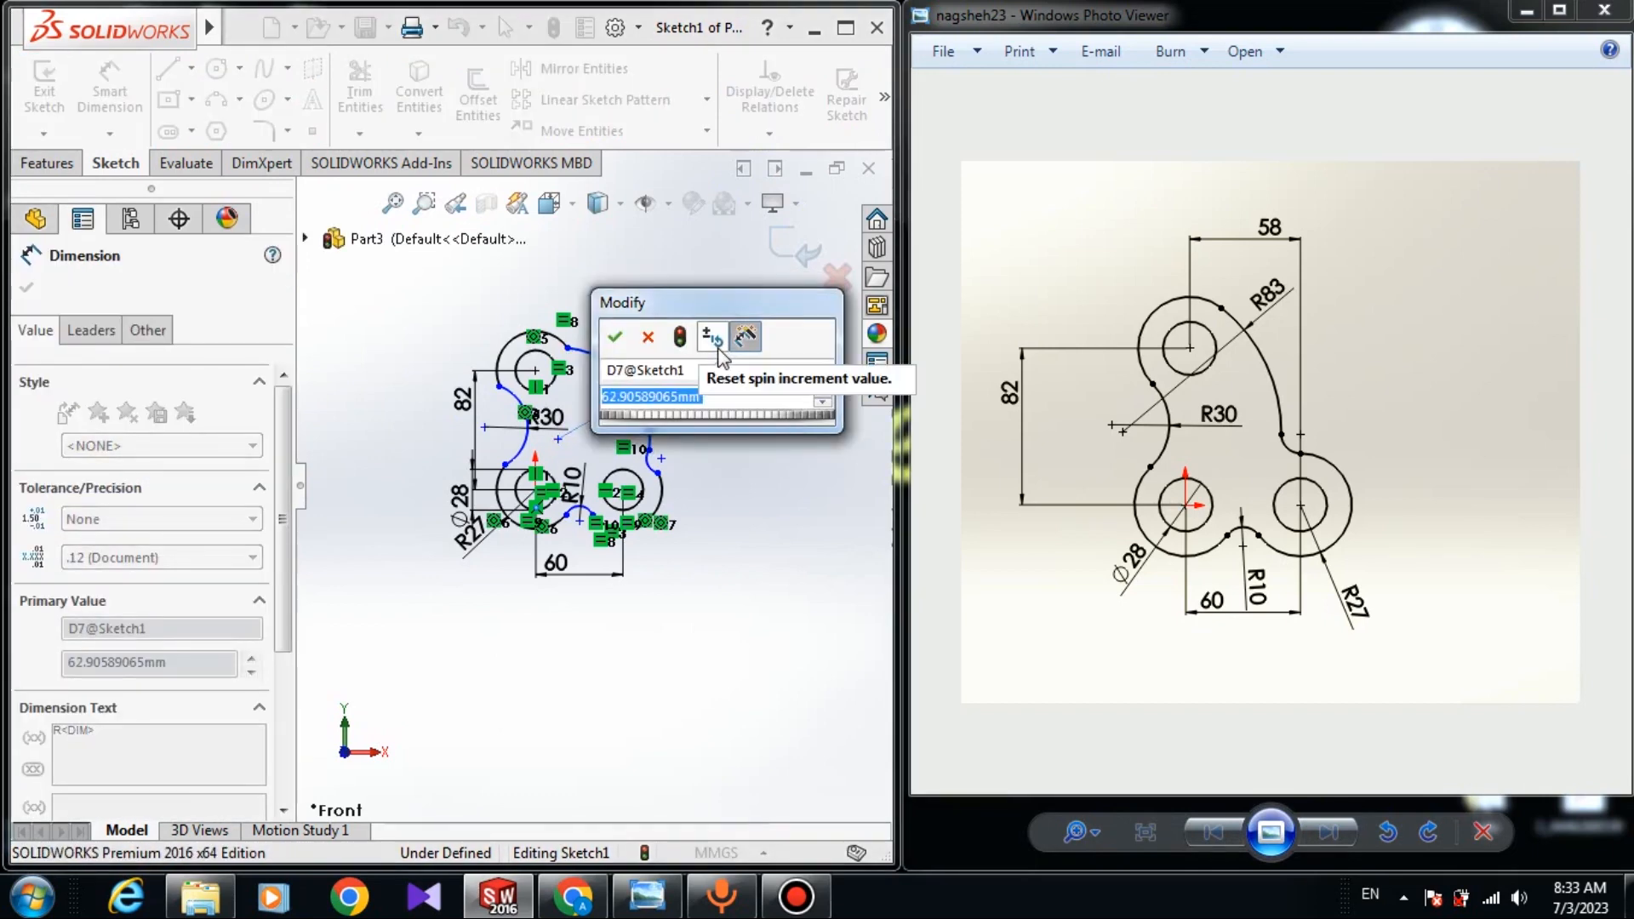
type("83")
key("Return")
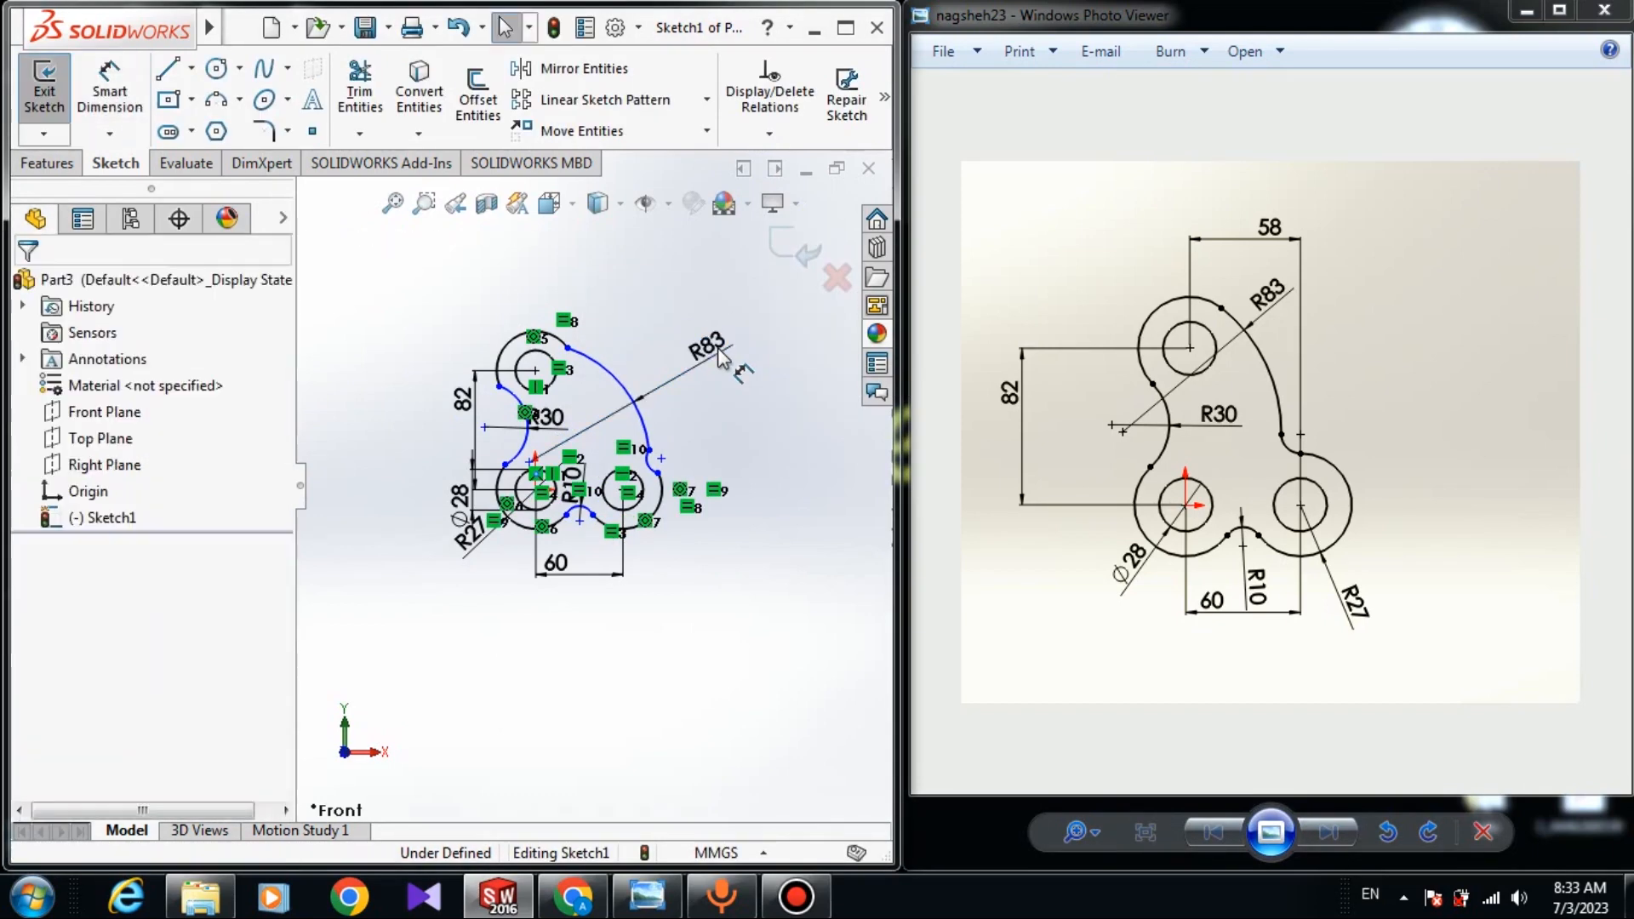
Add Tangent relations joining the R30 connecting arc to the upper outer arc and the lower-left outer arc
scroll(521, 405, "down", 6)
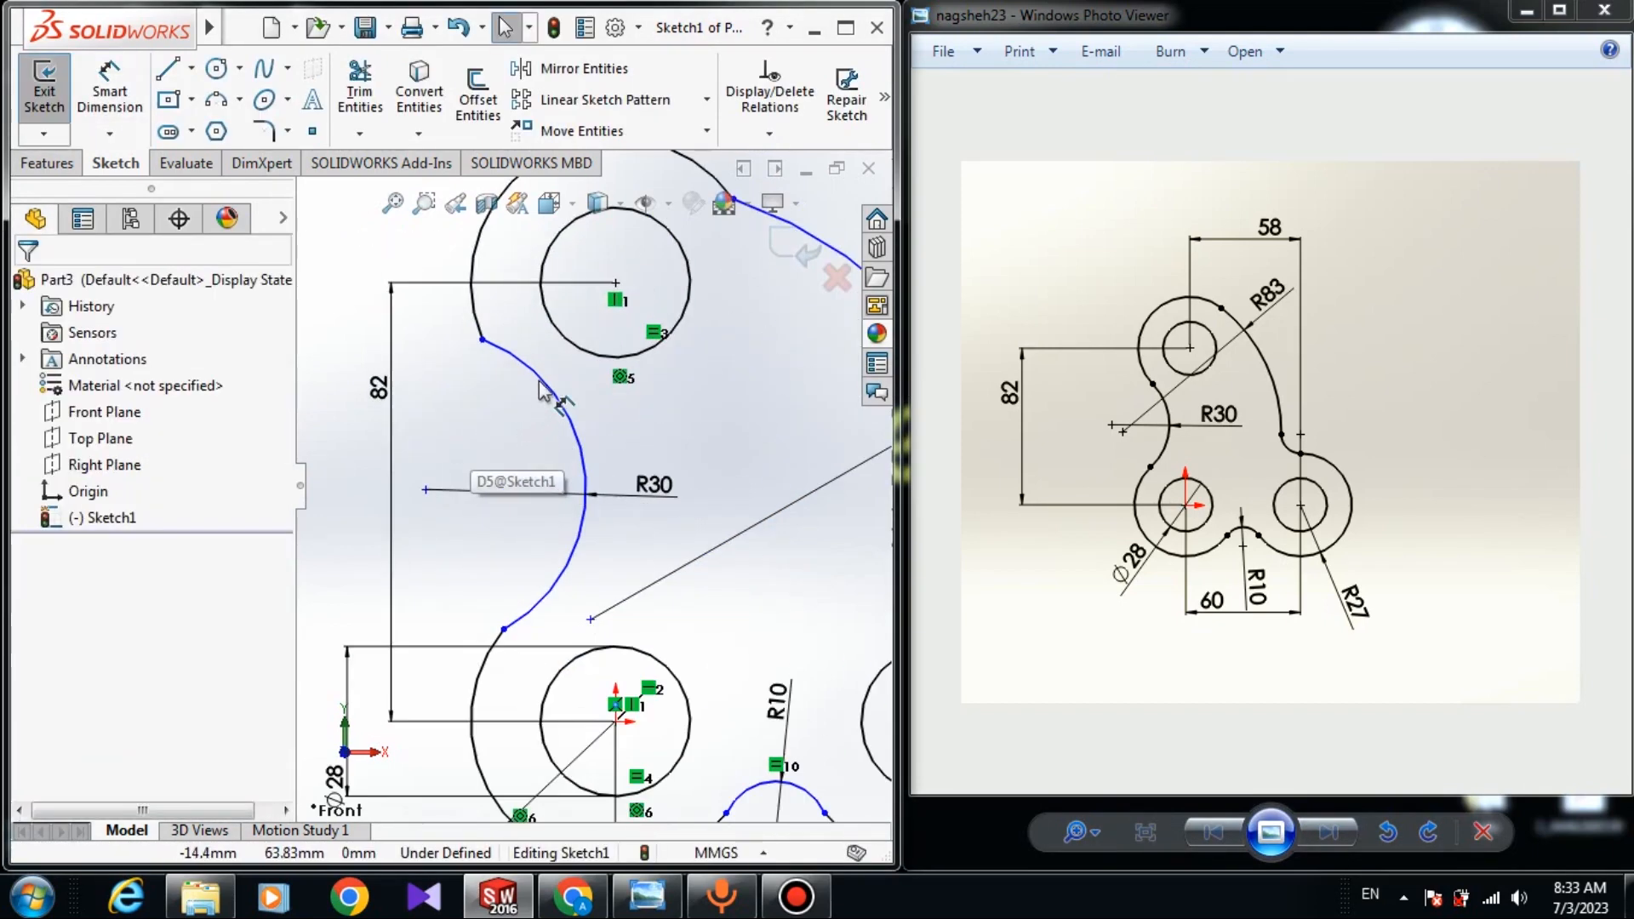
left_click(537, 381)
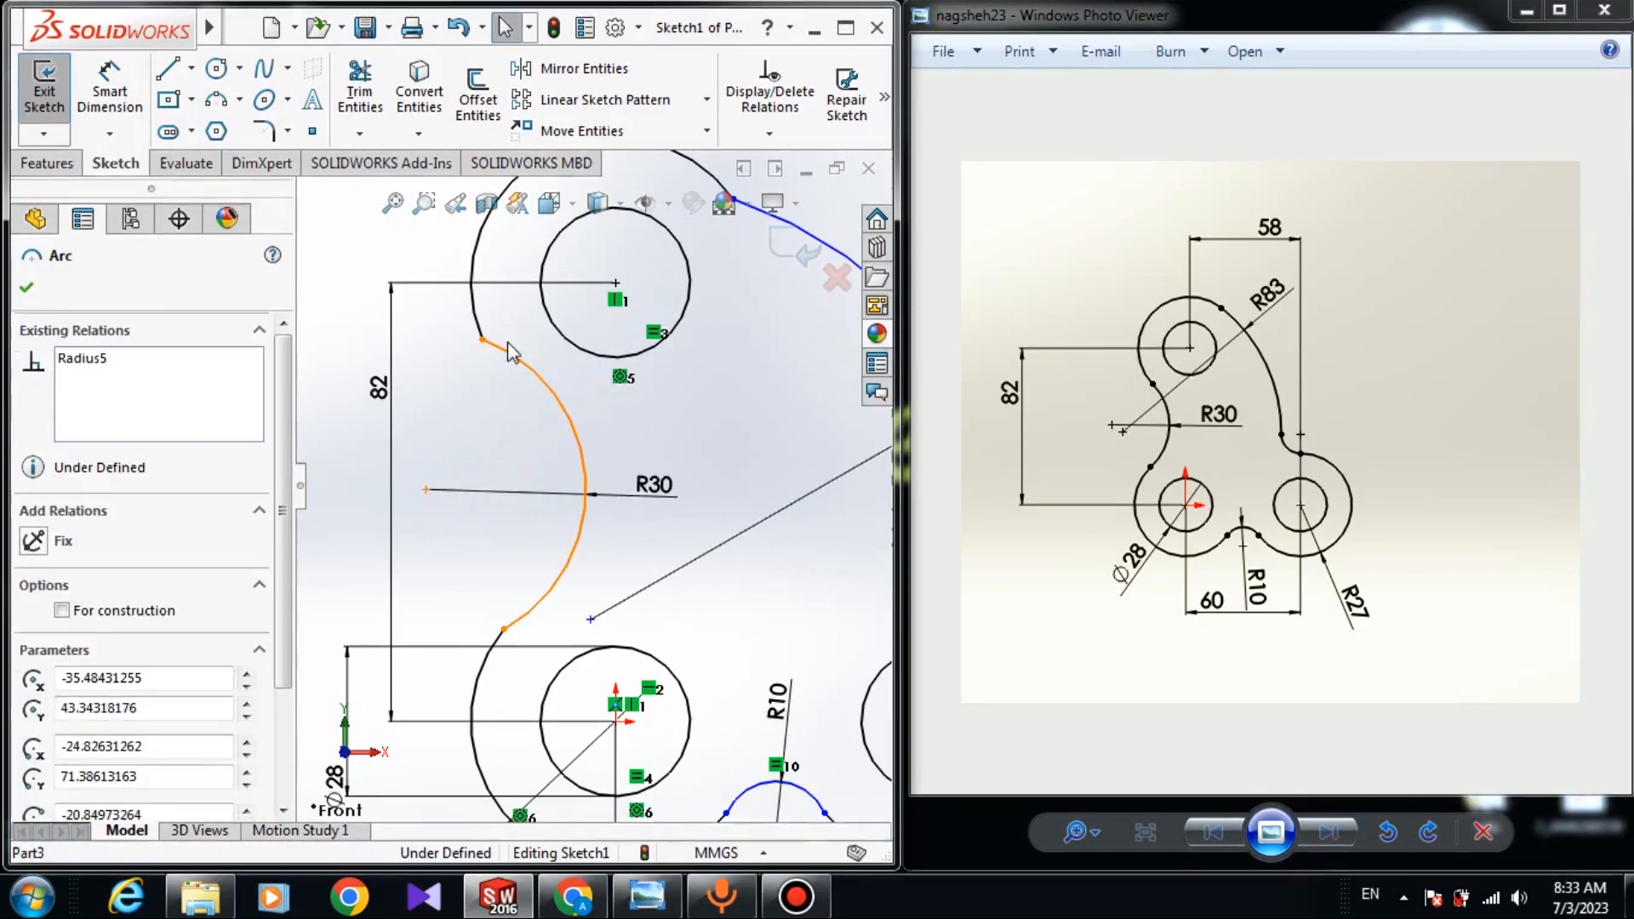
left_click(474, 255, "ctrl")
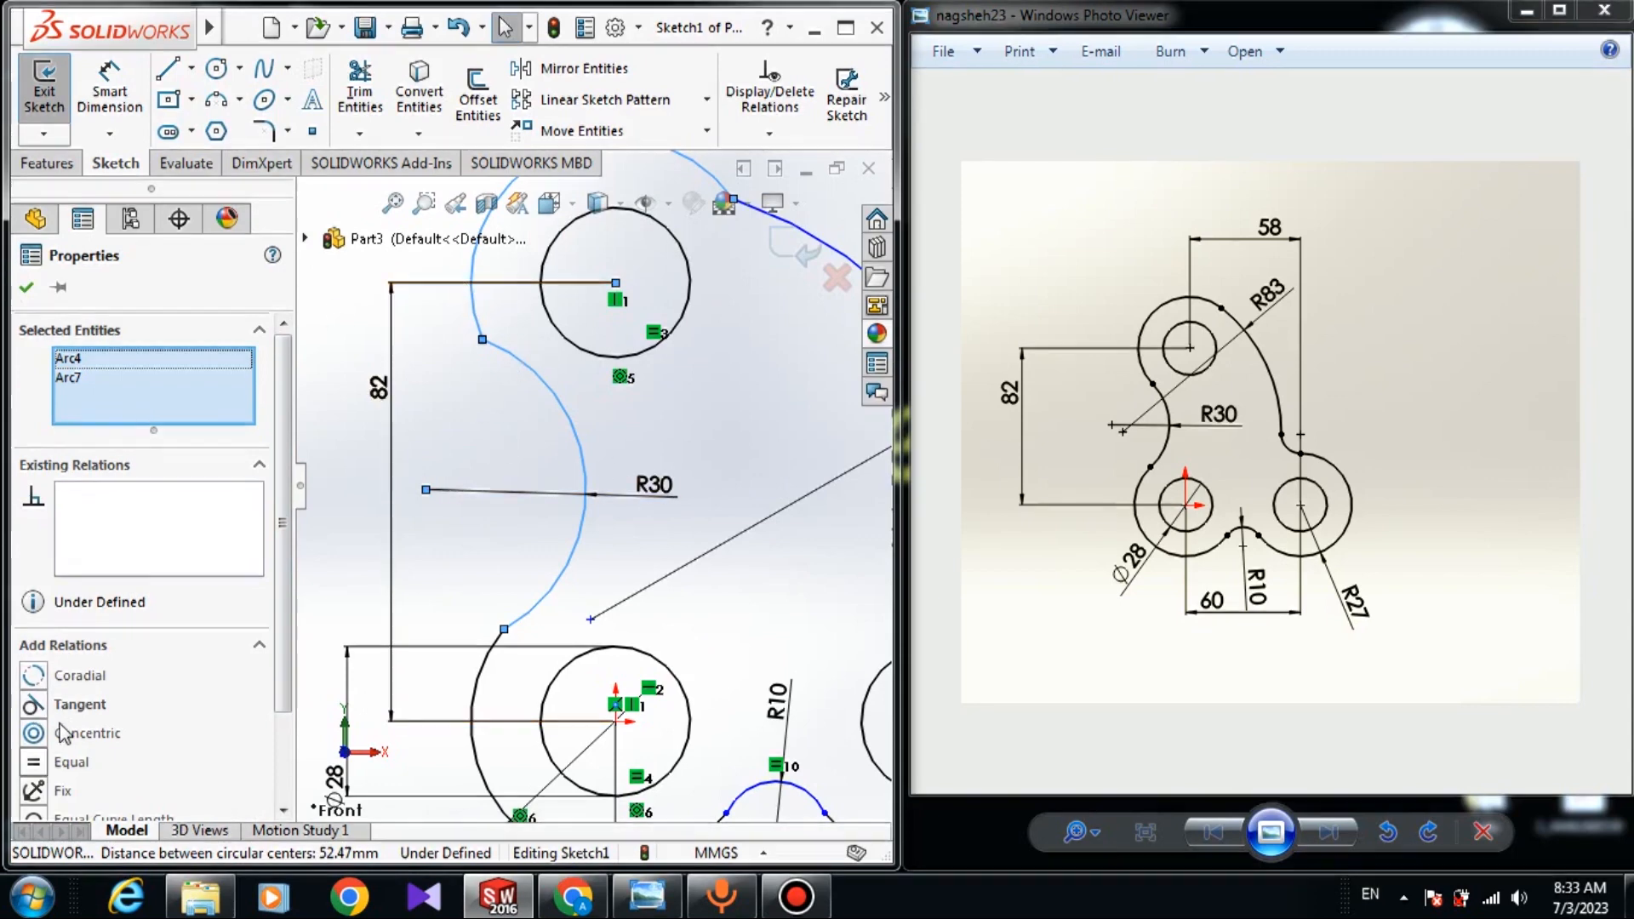
left_click(34, 704)
key("Escape")
left_click(478, 691)
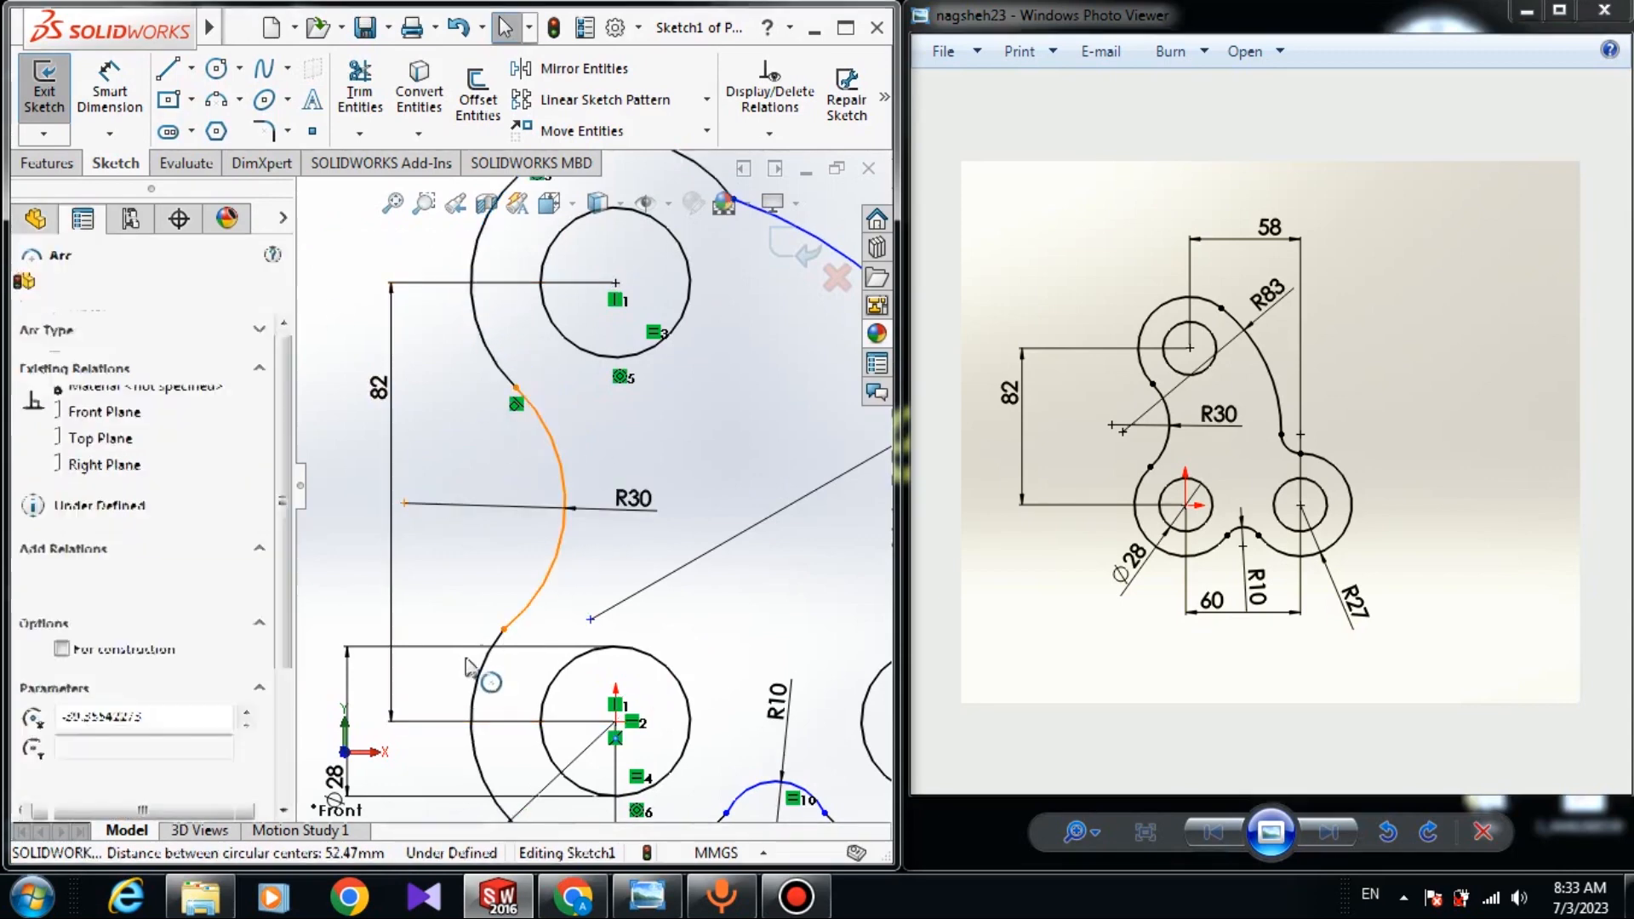
left_click(479, 691, "ctrl")
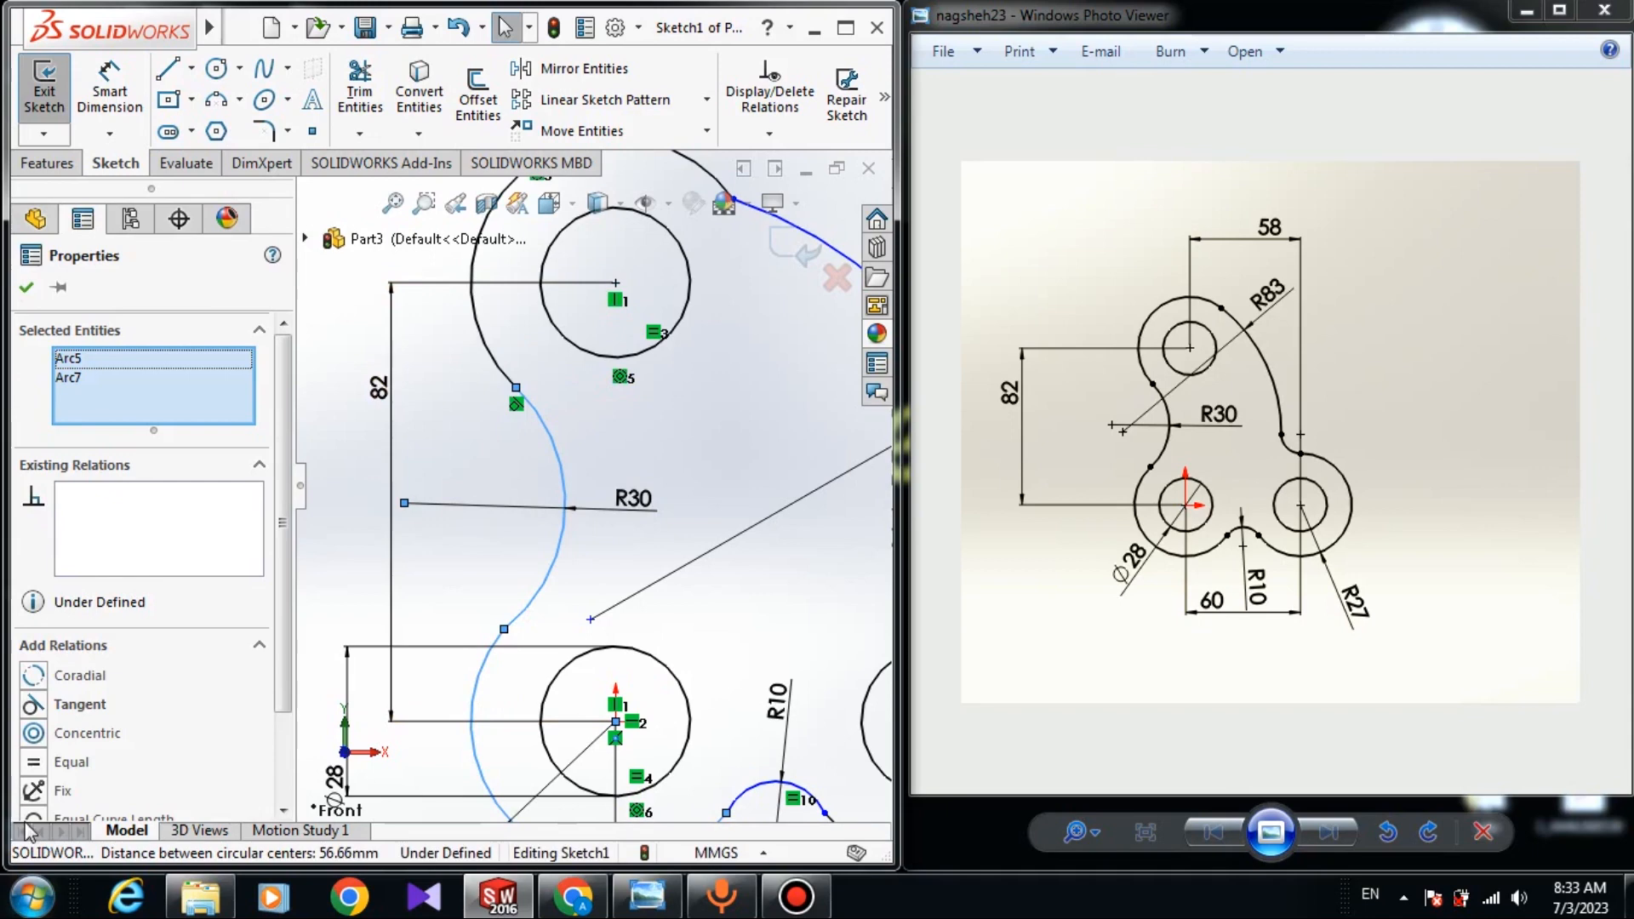
left_click(39, 711)
scroll(773, 673, "up", 4)
key("Escape")
Add Tangent relations joining the R10 bridging arc to both lower outer arcs
scroll(724, 677, "down", 3)
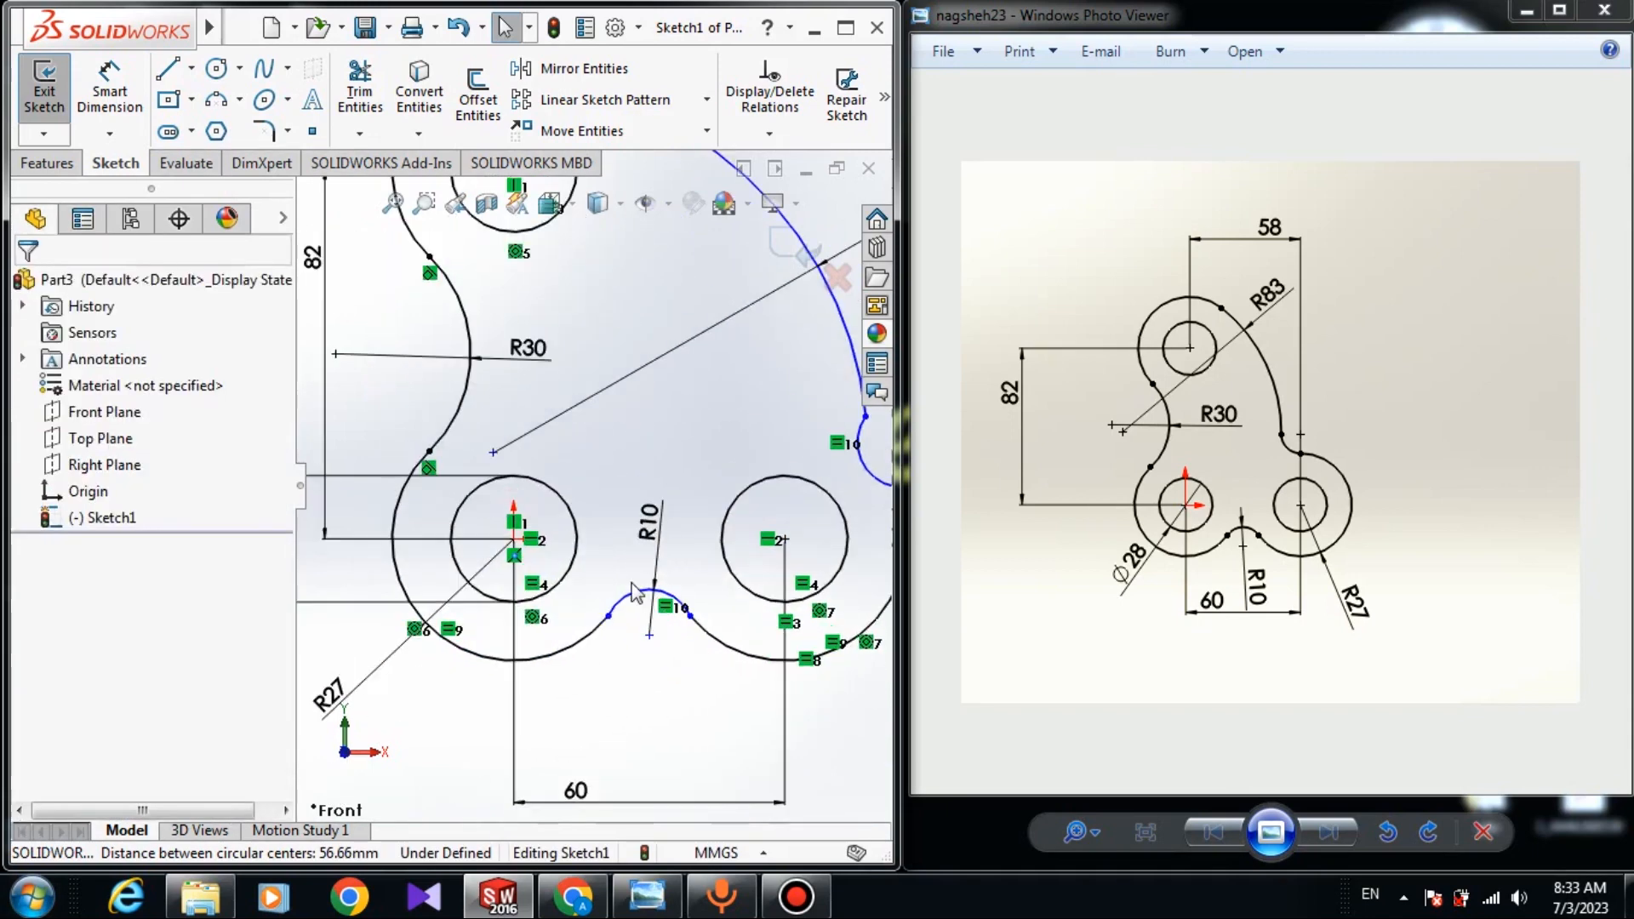
left_click(634, 593)
left_click(551, 653, "ctrl")
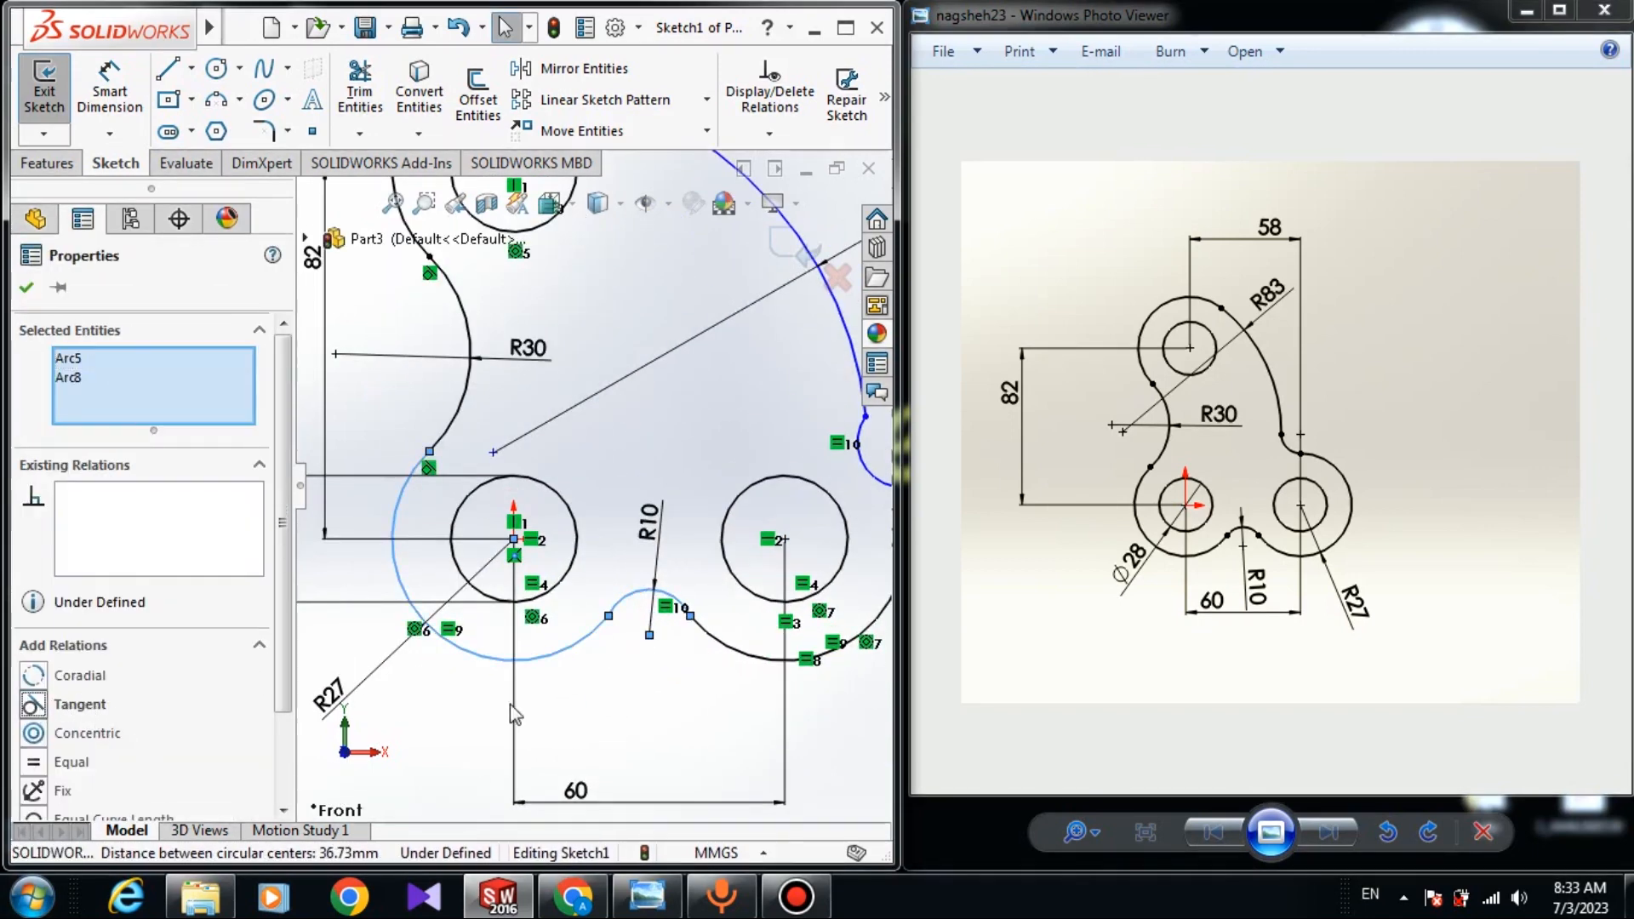
left_click(632, 602)
left_click(699, 634, "ctrl")
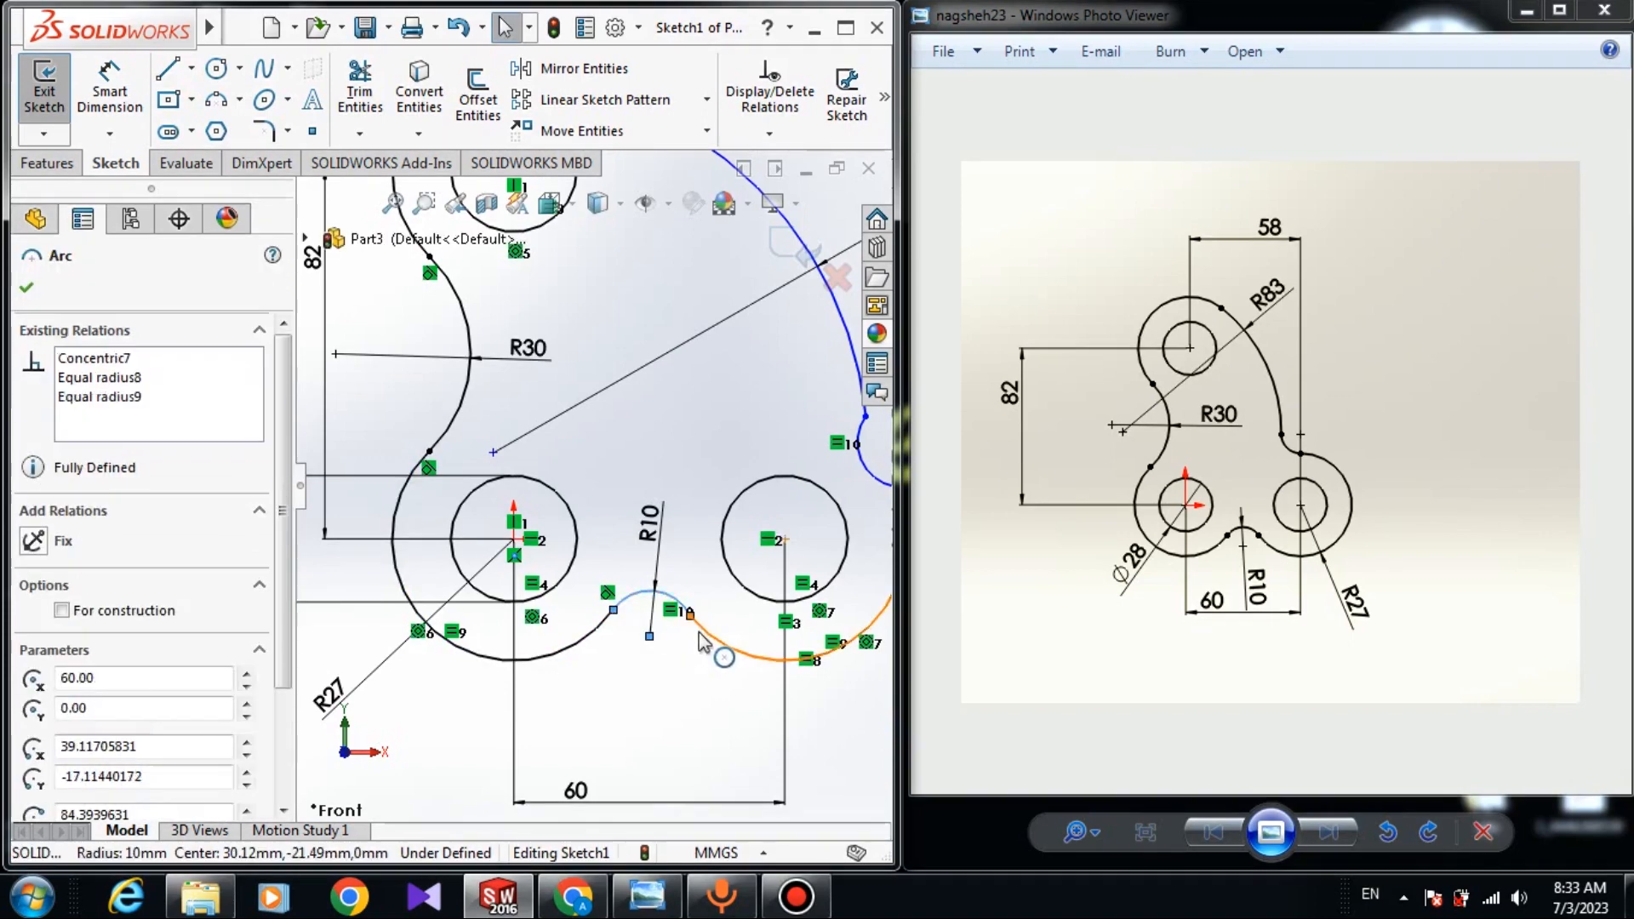
left_click(34, 705)
left_click(628, 634)
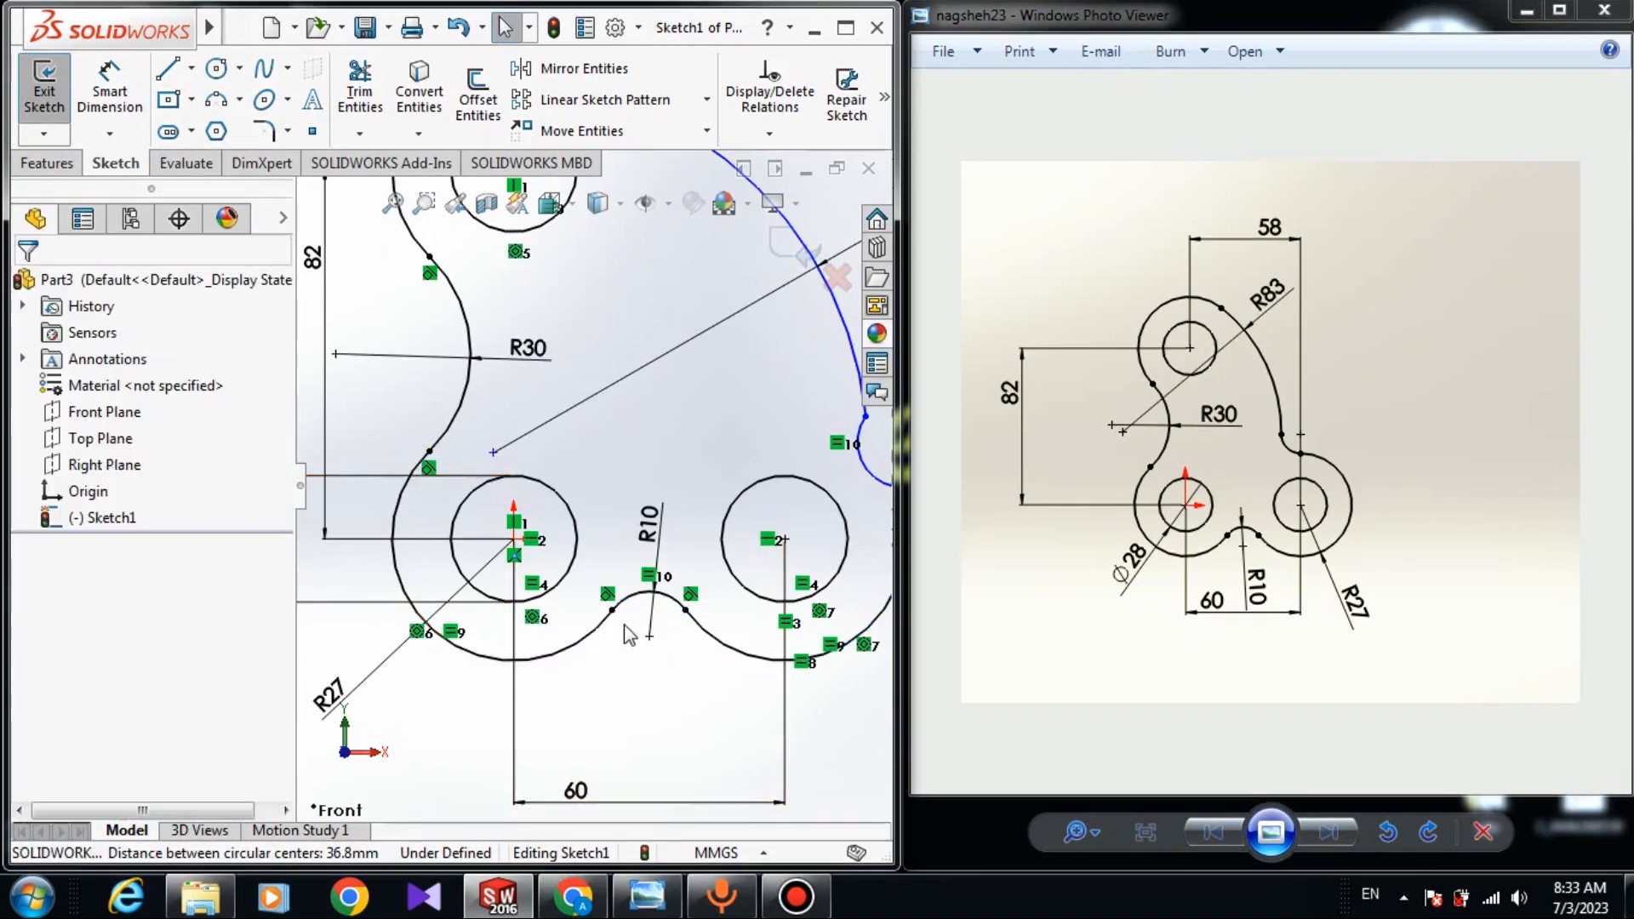
Add Tangent relations joining the small right-hand arc to the lower-right outer arc and the large R83 arc
scroll(767, 451, "up", 2)
scroll(767, 451, "down", 4)
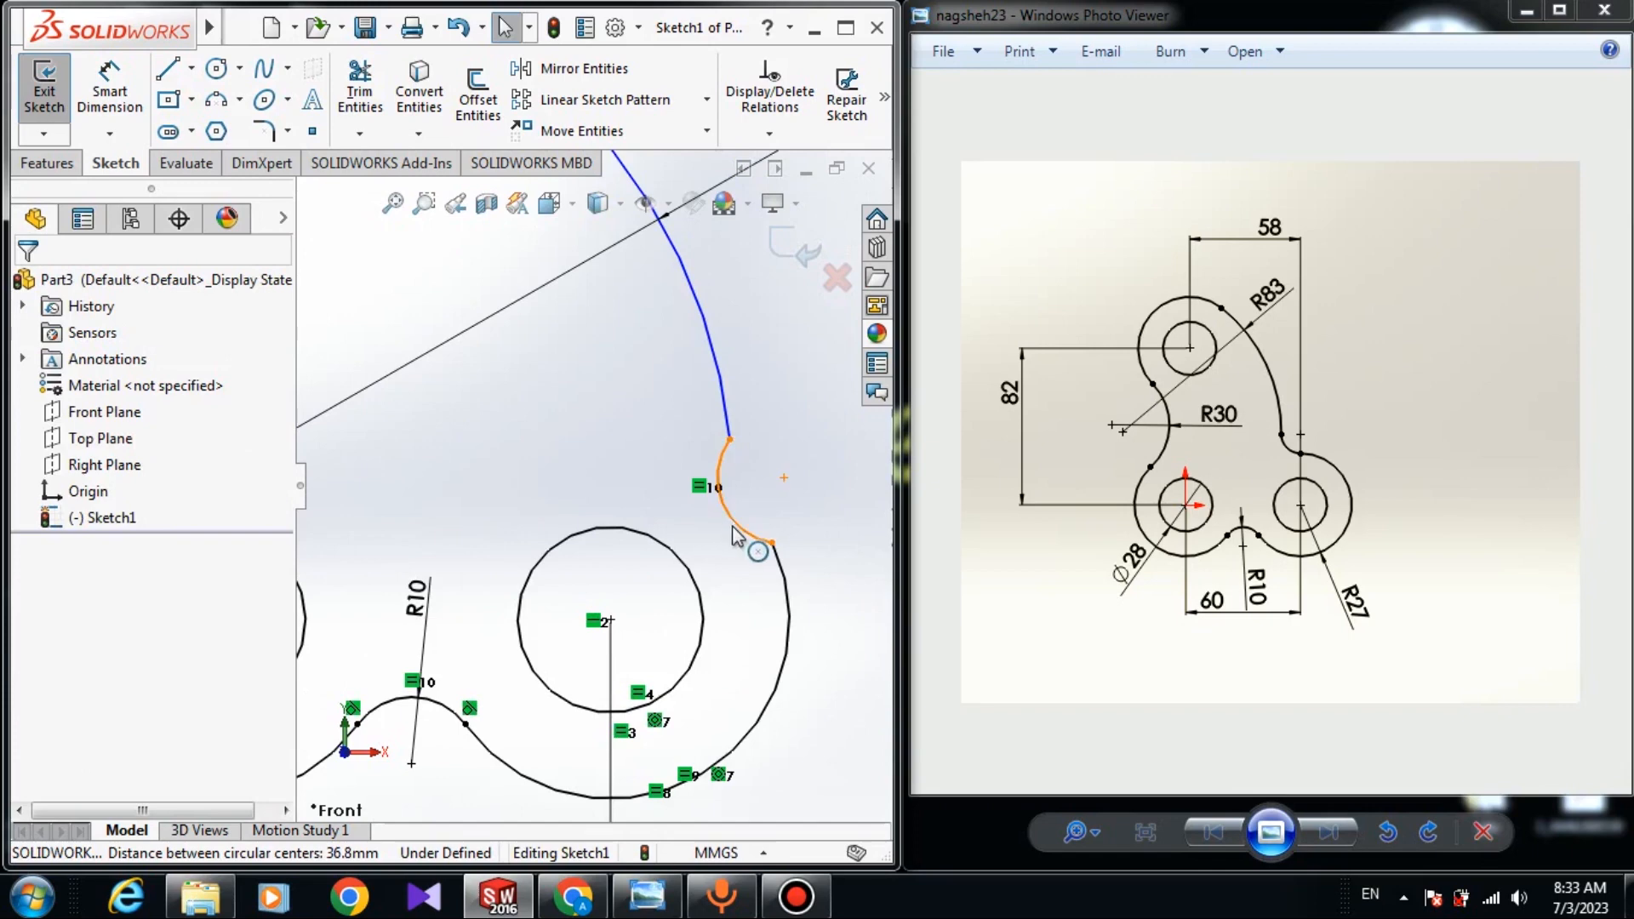
left_click(736, 536)
left_click(787, 600, "ctrl")
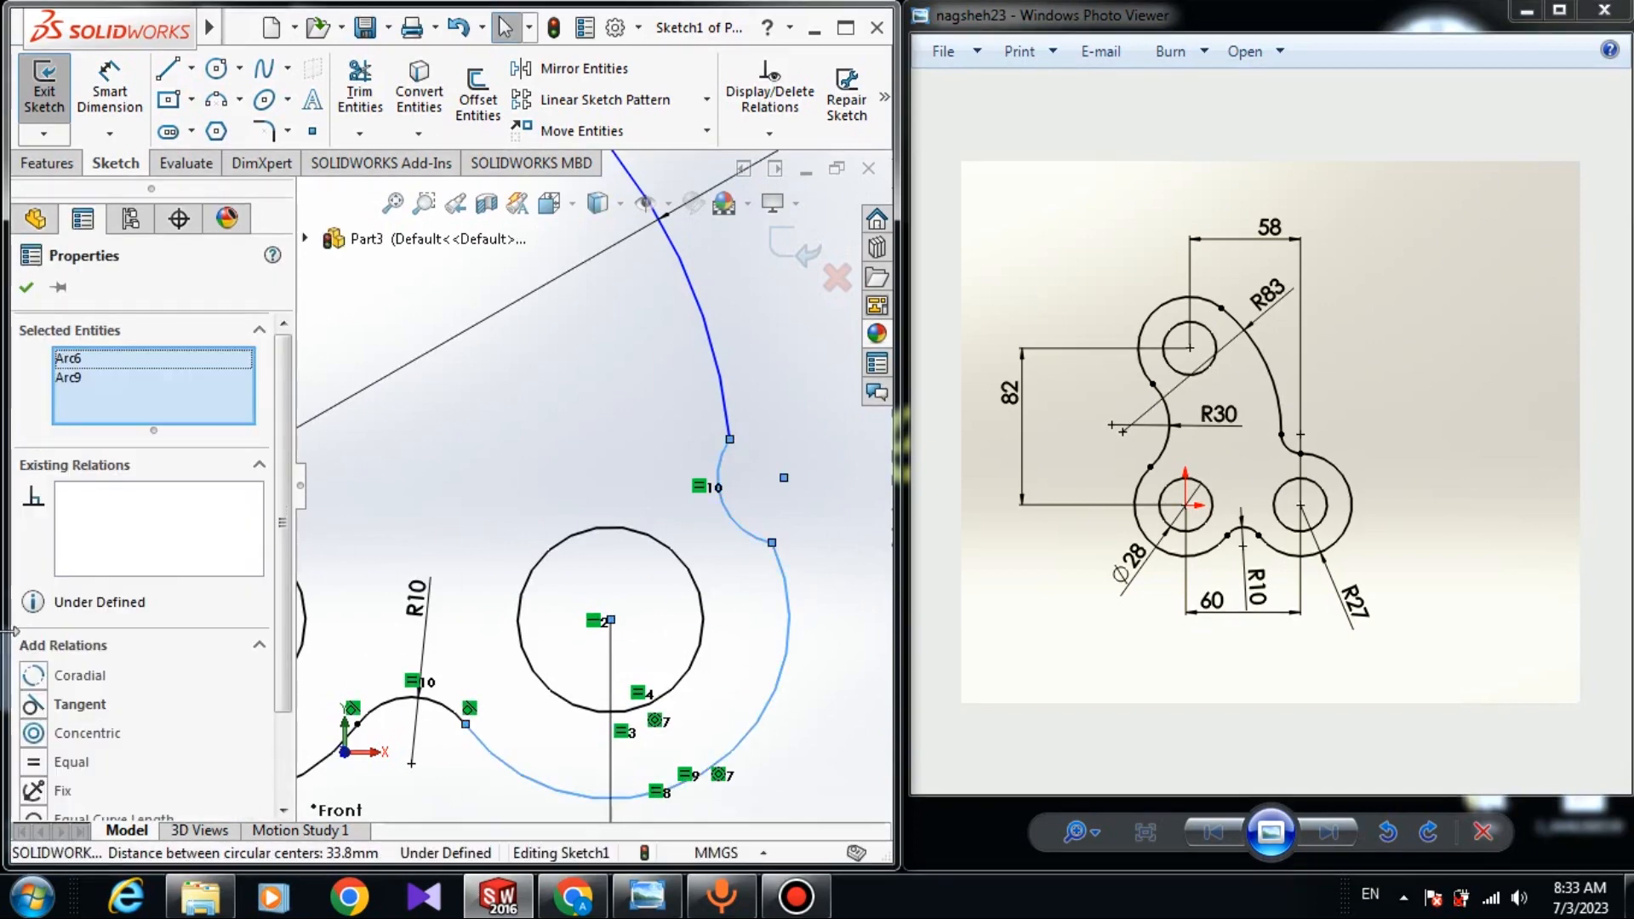
left_click(34, 704)
left_click(651, 521)
left_click(737, 491)
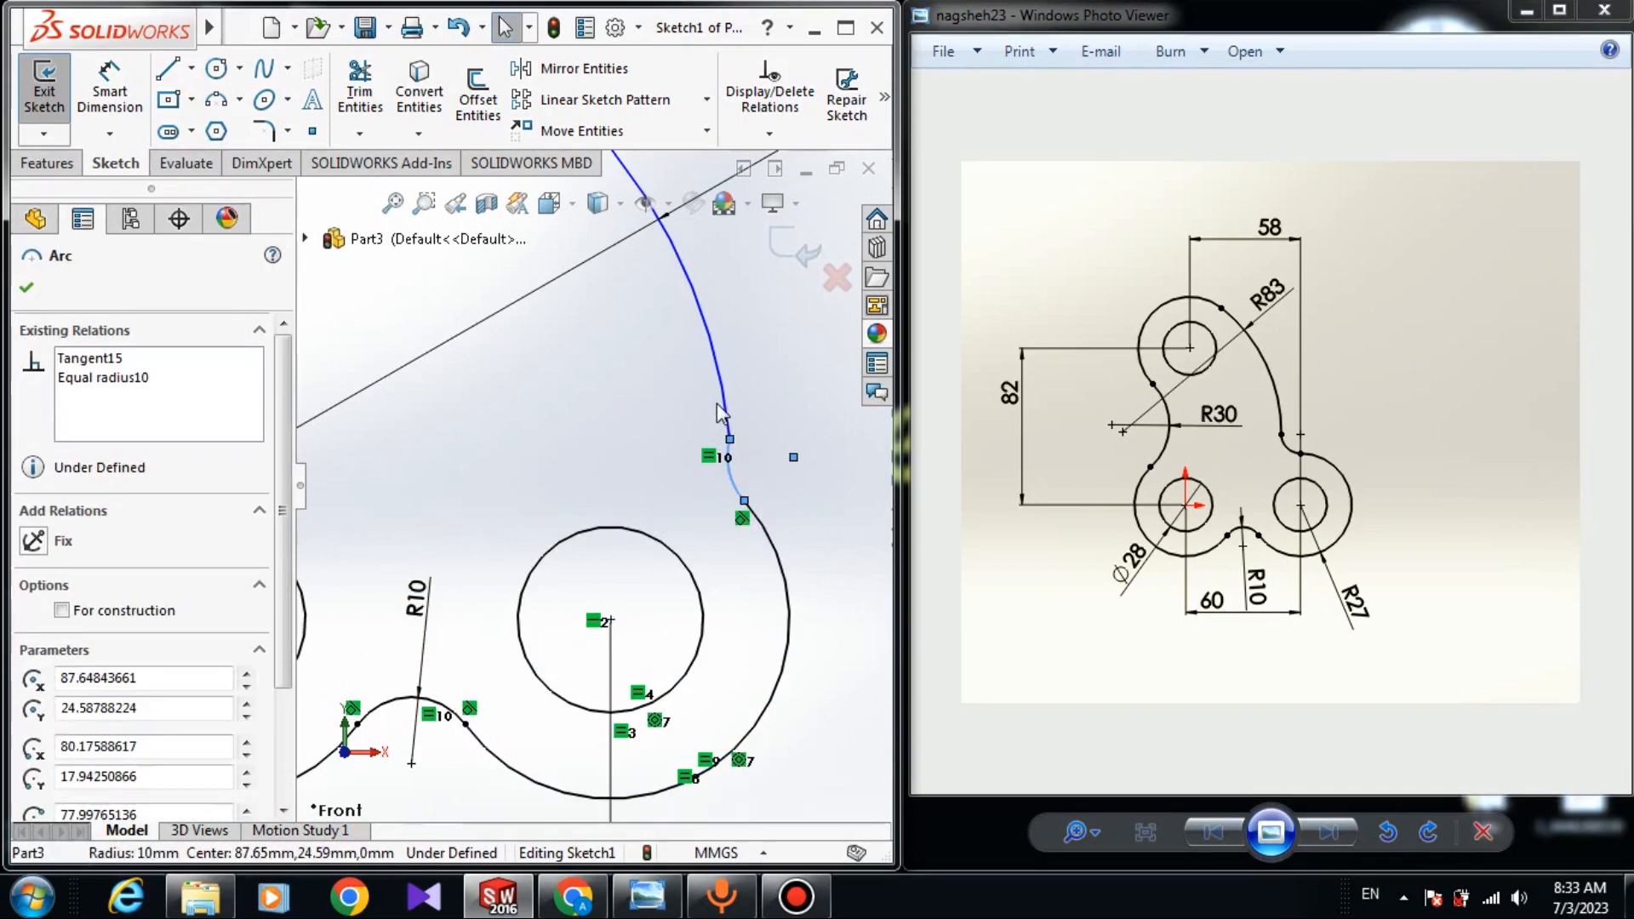
left_click(720, 416, "ctrl")
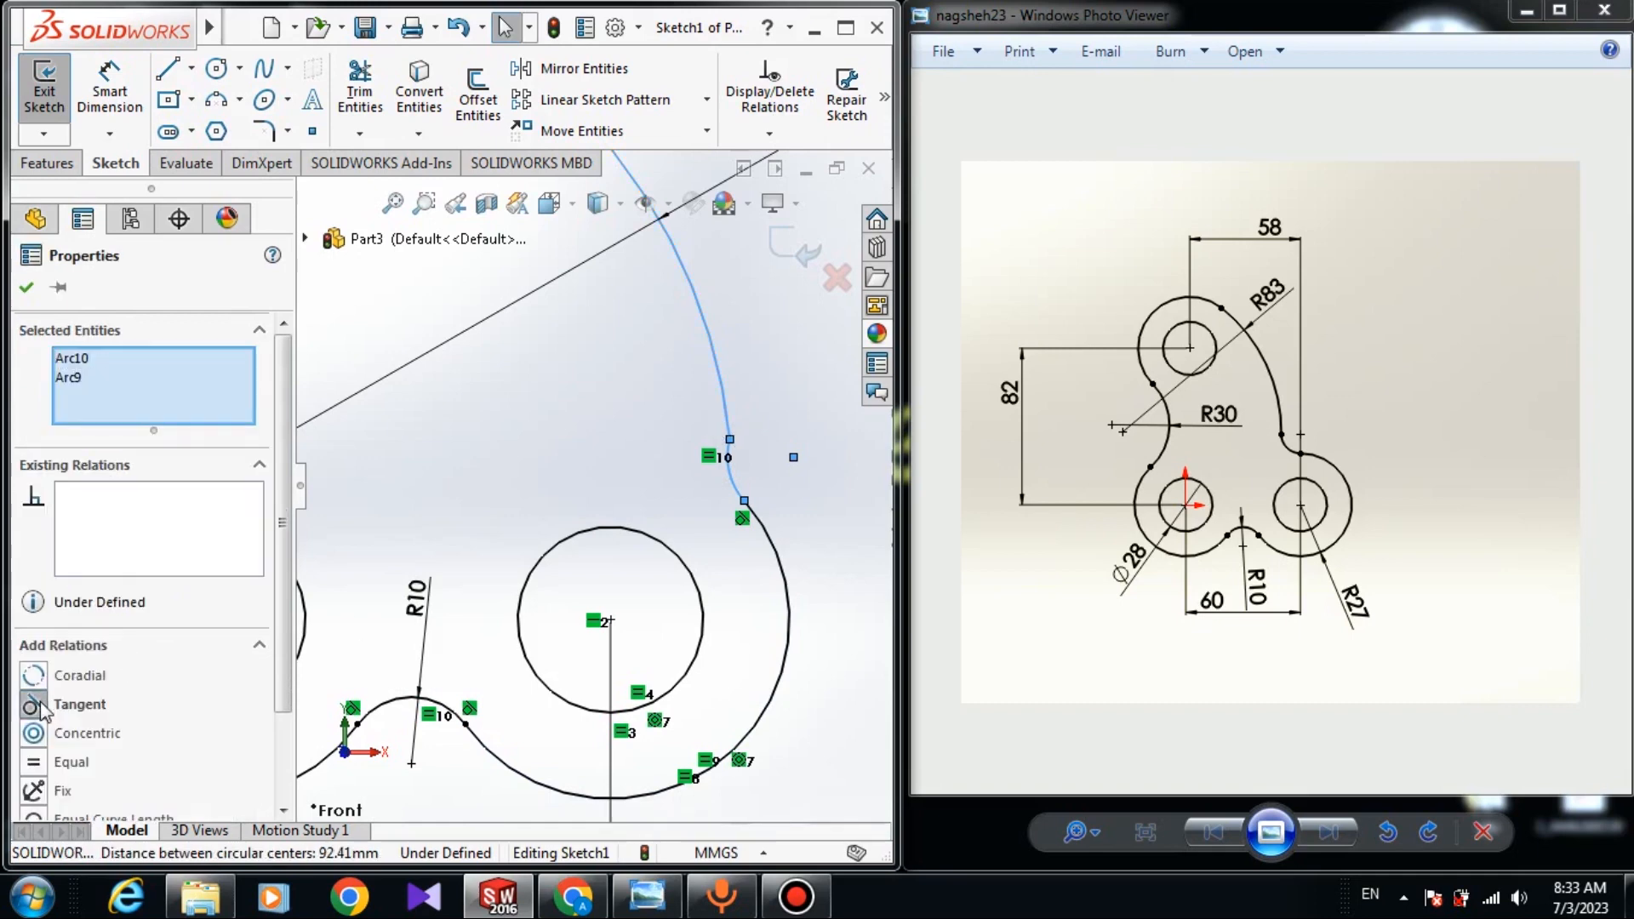
left_click(34, 705)
Add a Tangent relation between the large R83 arc and the upper outer arc
scroll(609, 370, "up", 3)
scroll(591, 528, "down", 2)
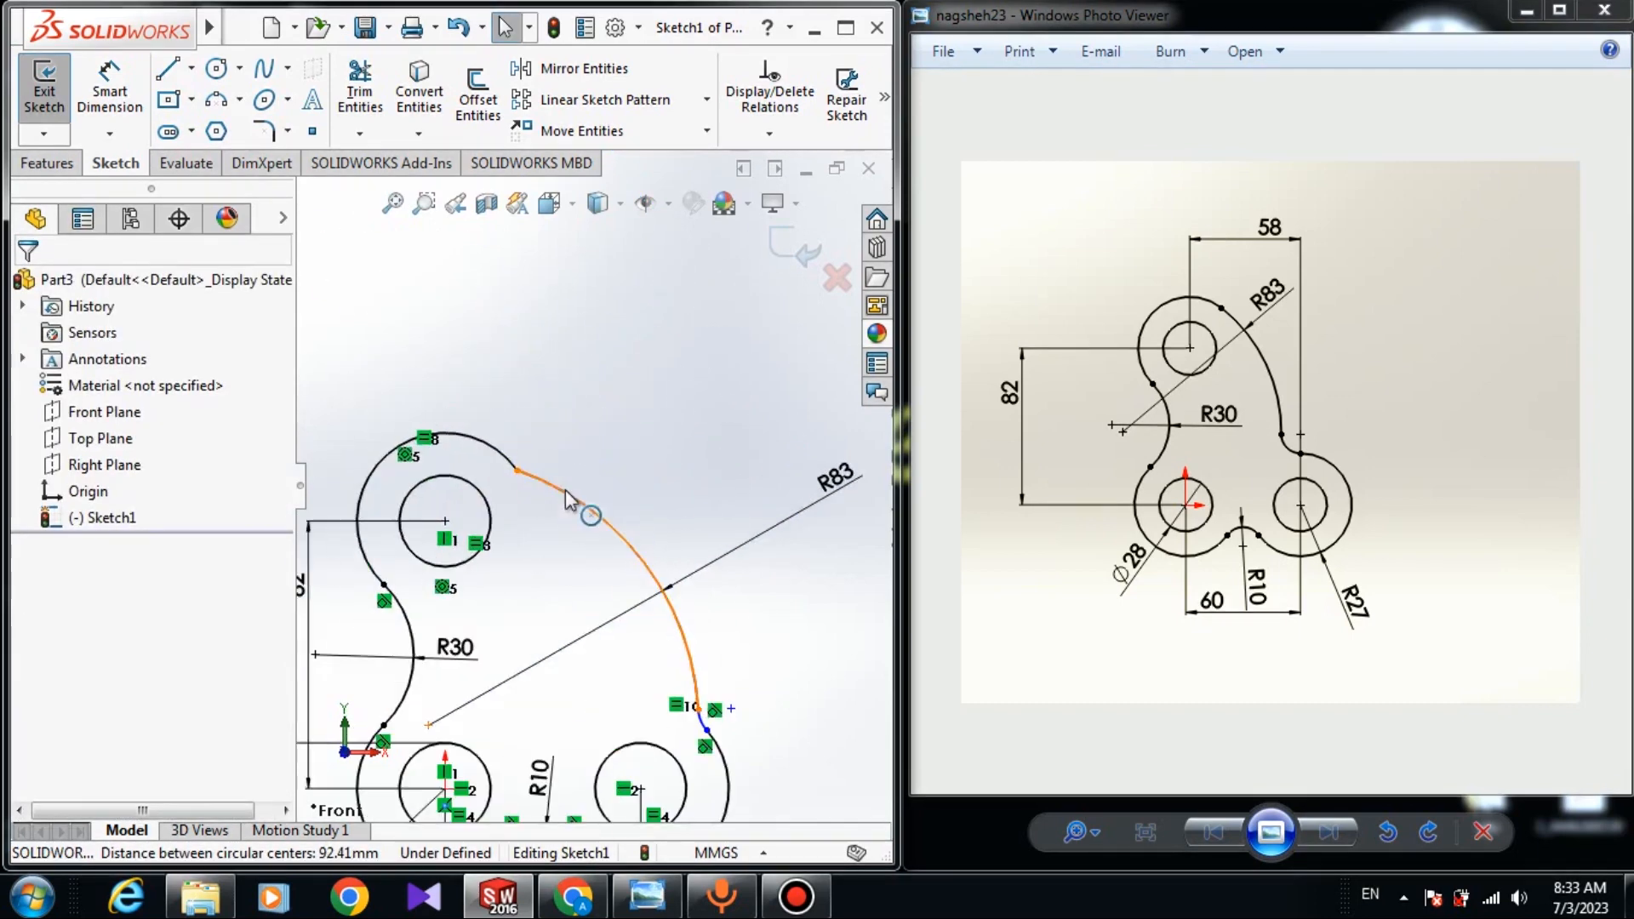
left_click(568, 498)
left_click(487, 439, "ctrl")
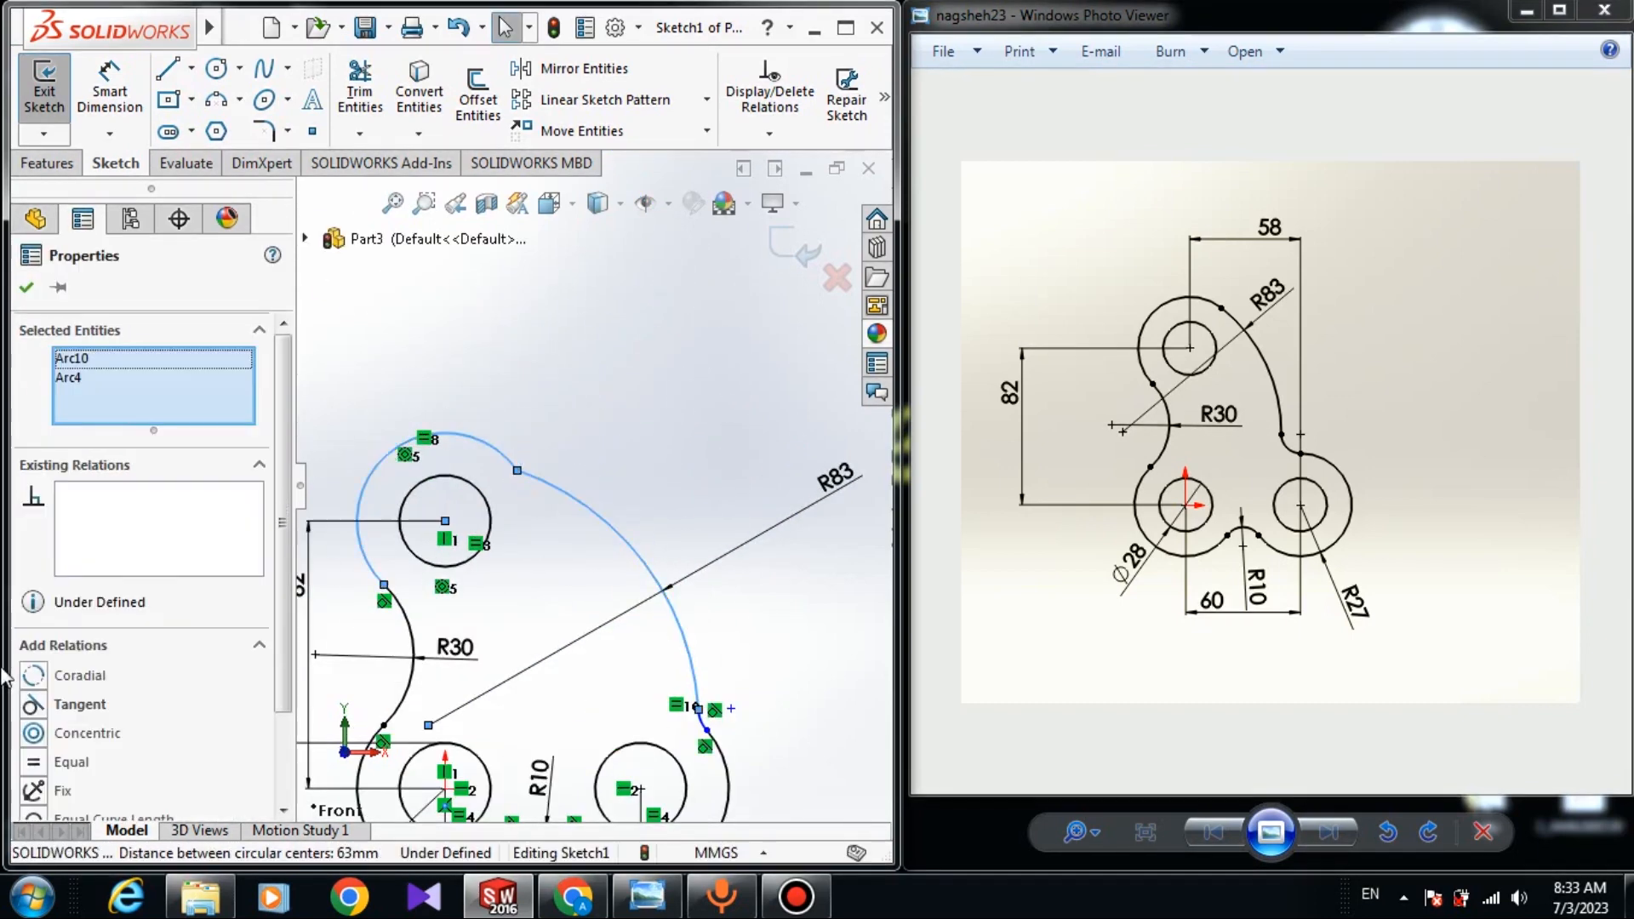
left_click(34, 705)
Pull the junction of the upper outer arc and R83 arc clockwise to about X 18, Y 102 mm
scroll(589, 489, "up", 2)
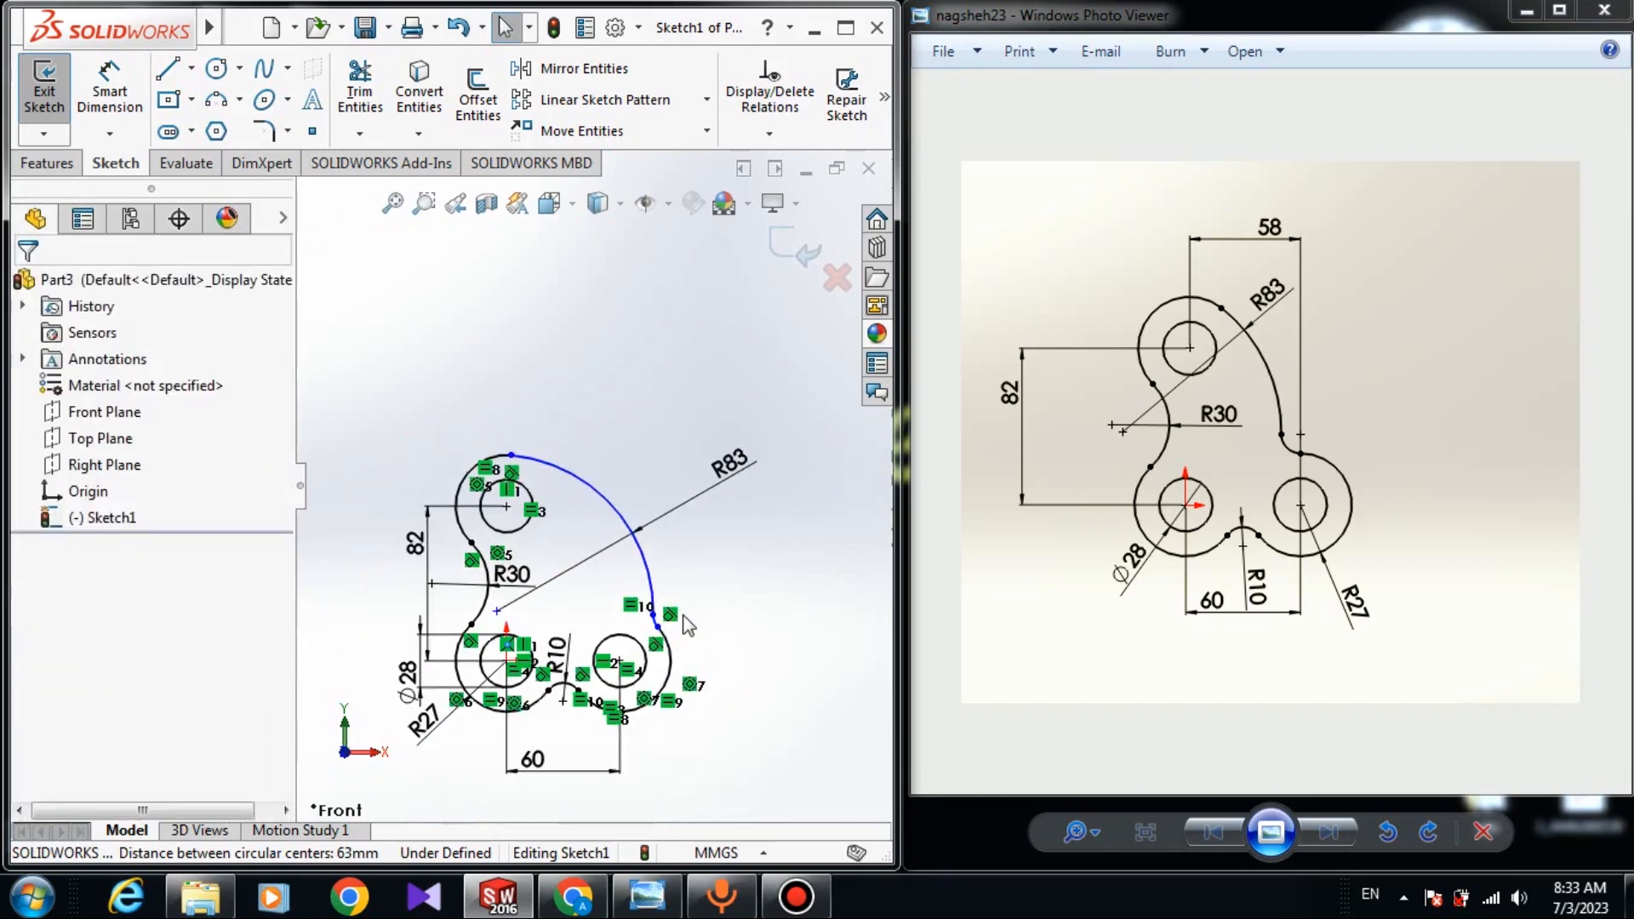
scroll(511, 451, "down", 2)
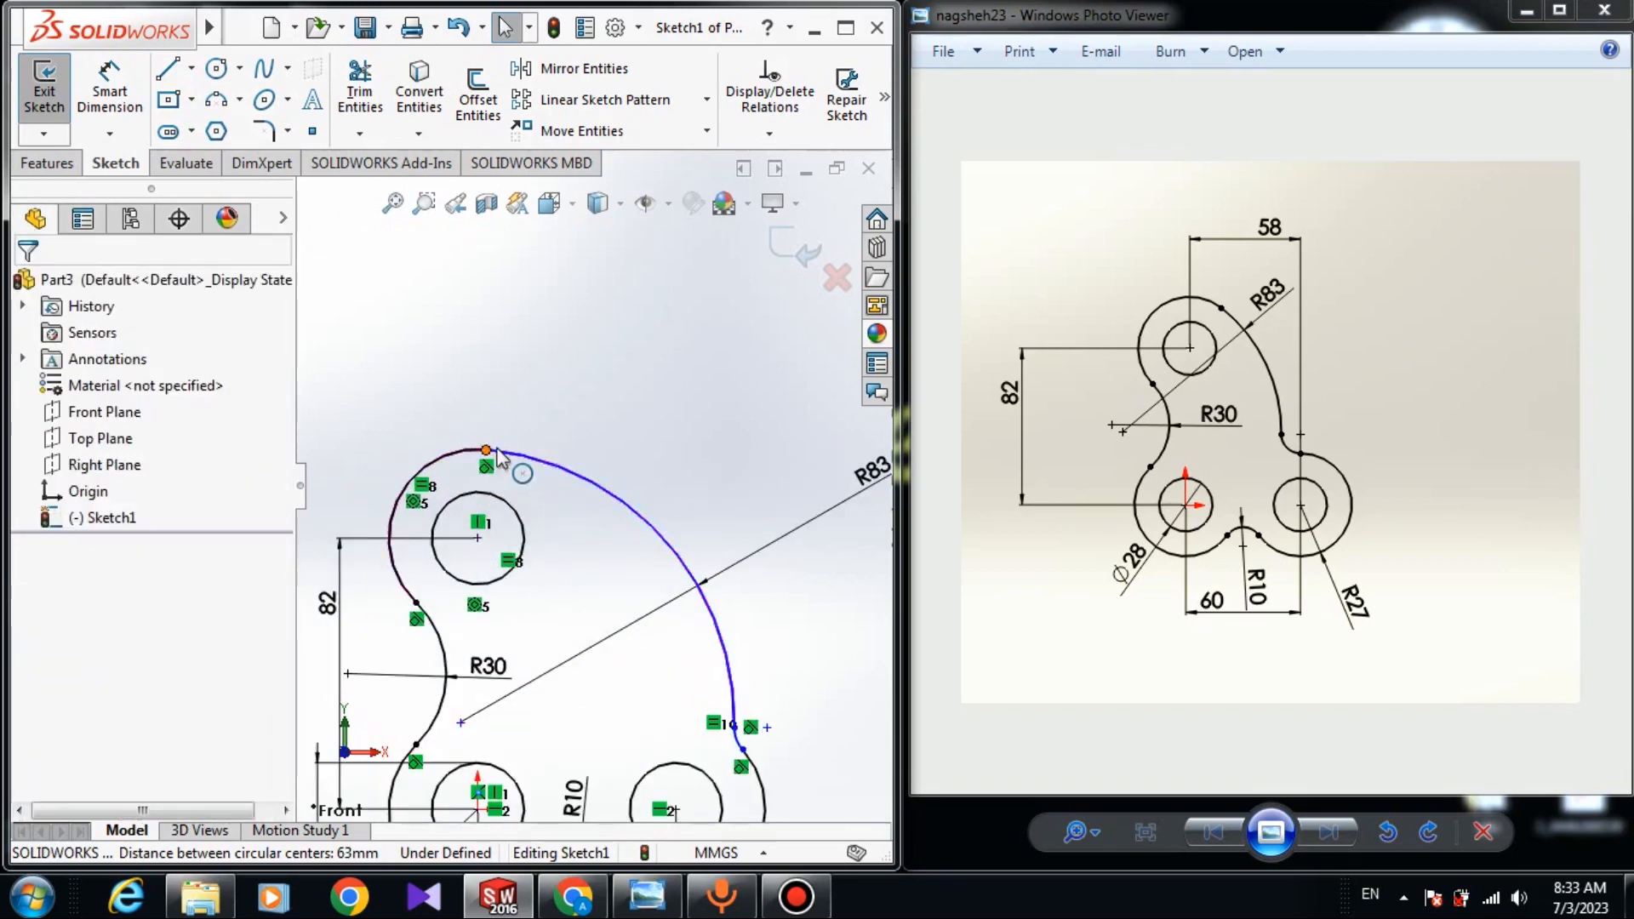
left_click(486, 449)
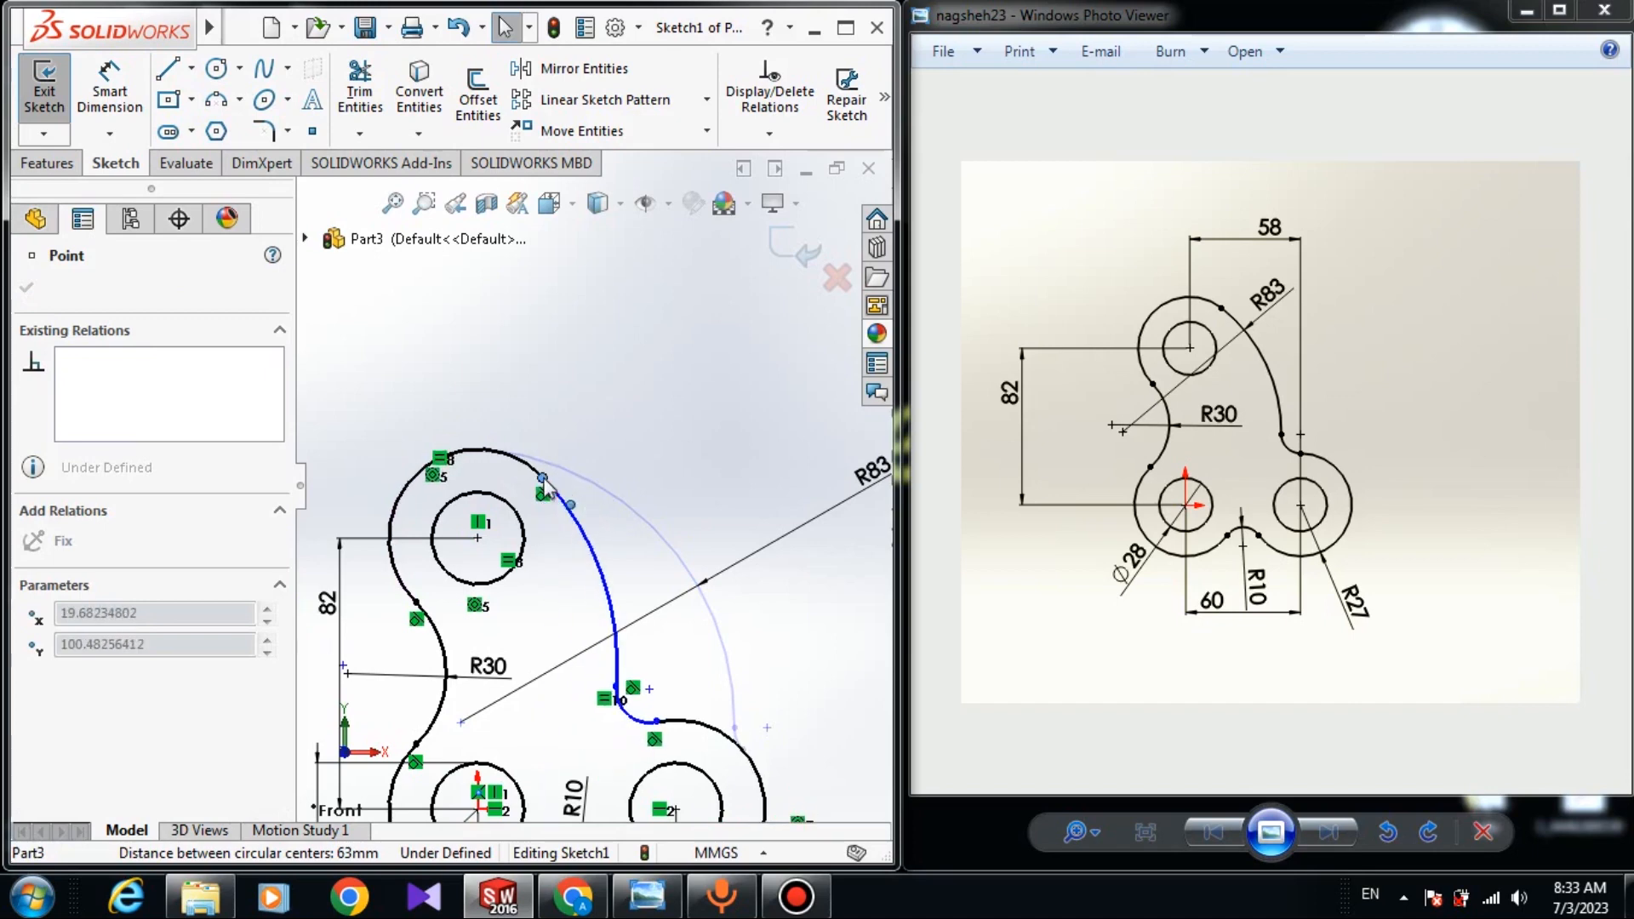
scroll(675, 660, "up", 2)
left_click(669, 652)
Add a Vertical relation between the lower-right hole's center and the point where the small right-hand arc meets the outer arc
scroll(638, 614, "down", 4)
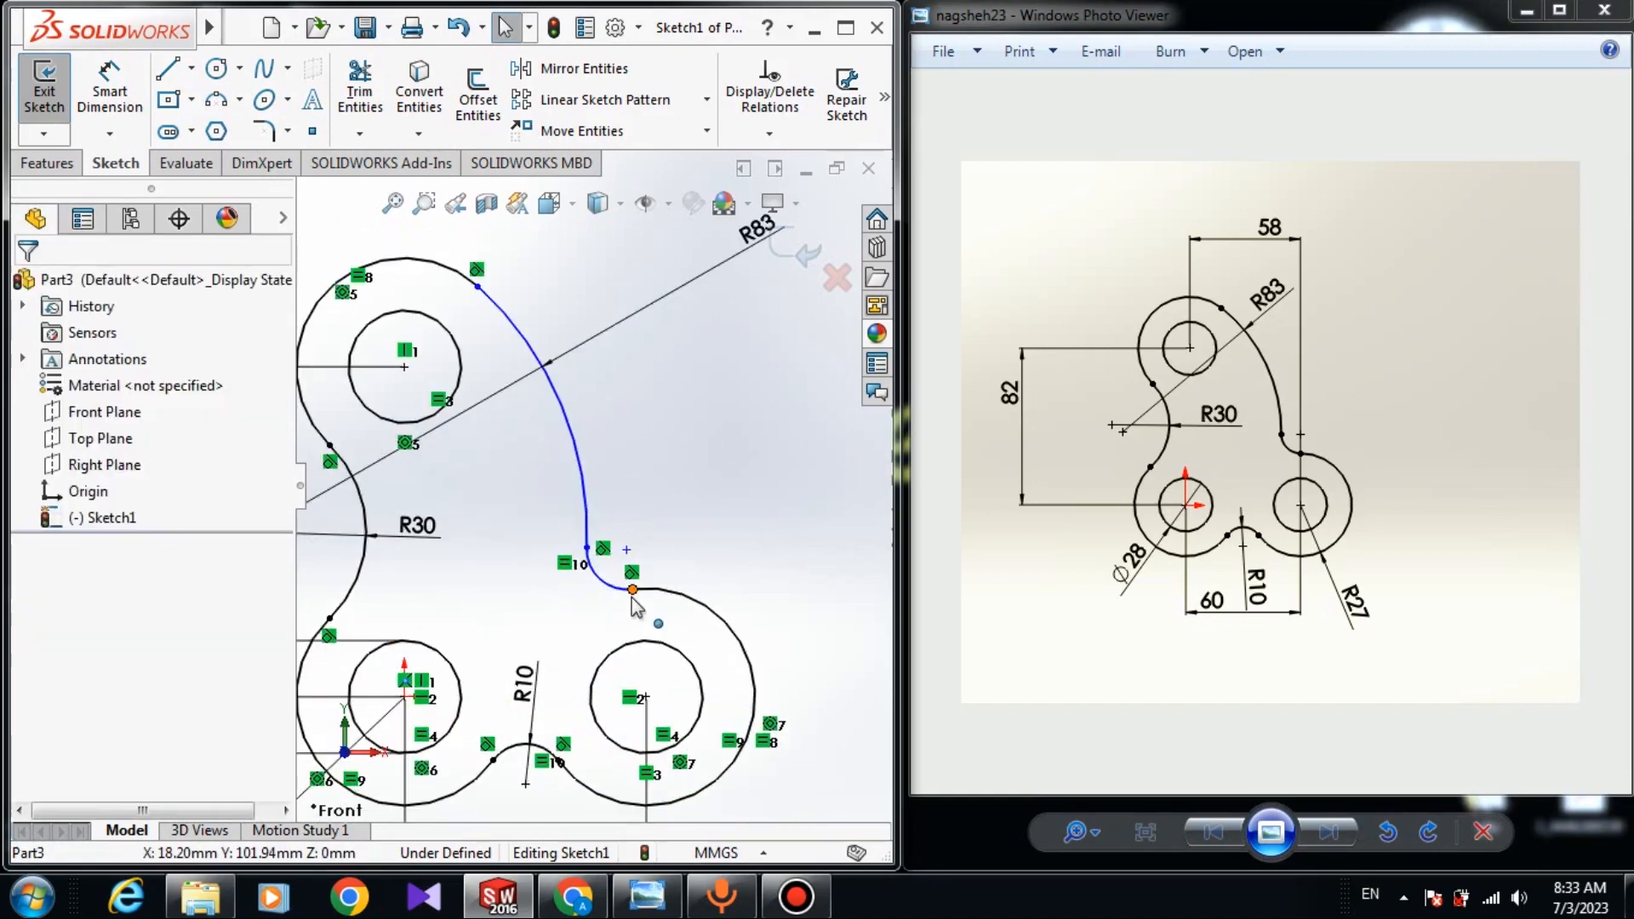
left_click(632, 589)
left_click(645, 696, "ctrl")
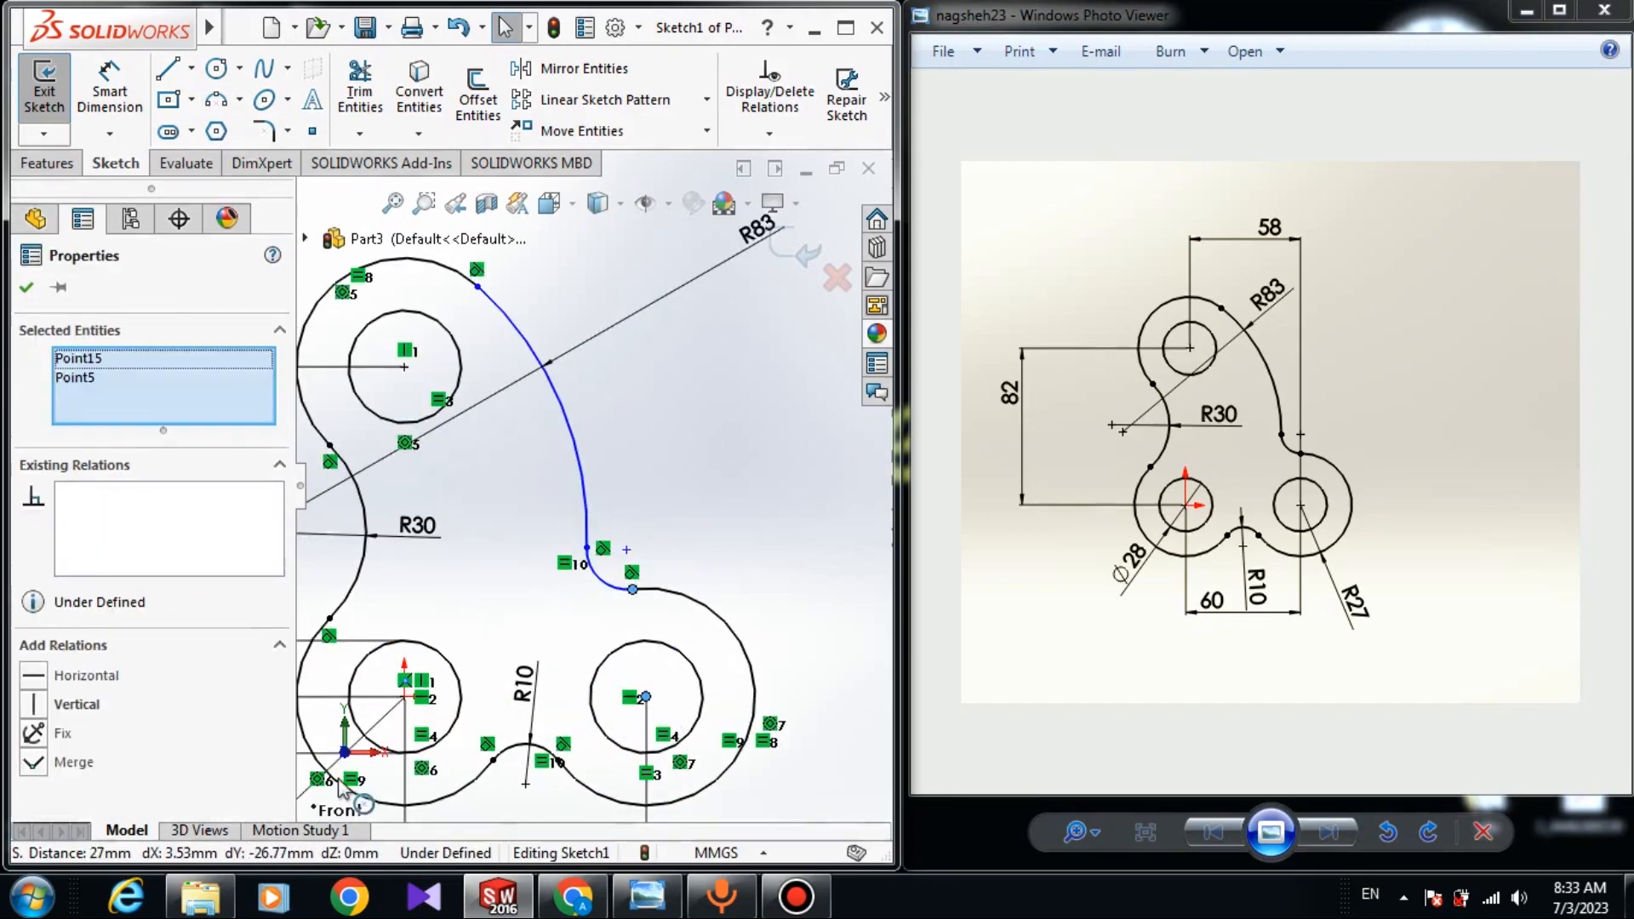
left_click(49, 706)
key("Escape")
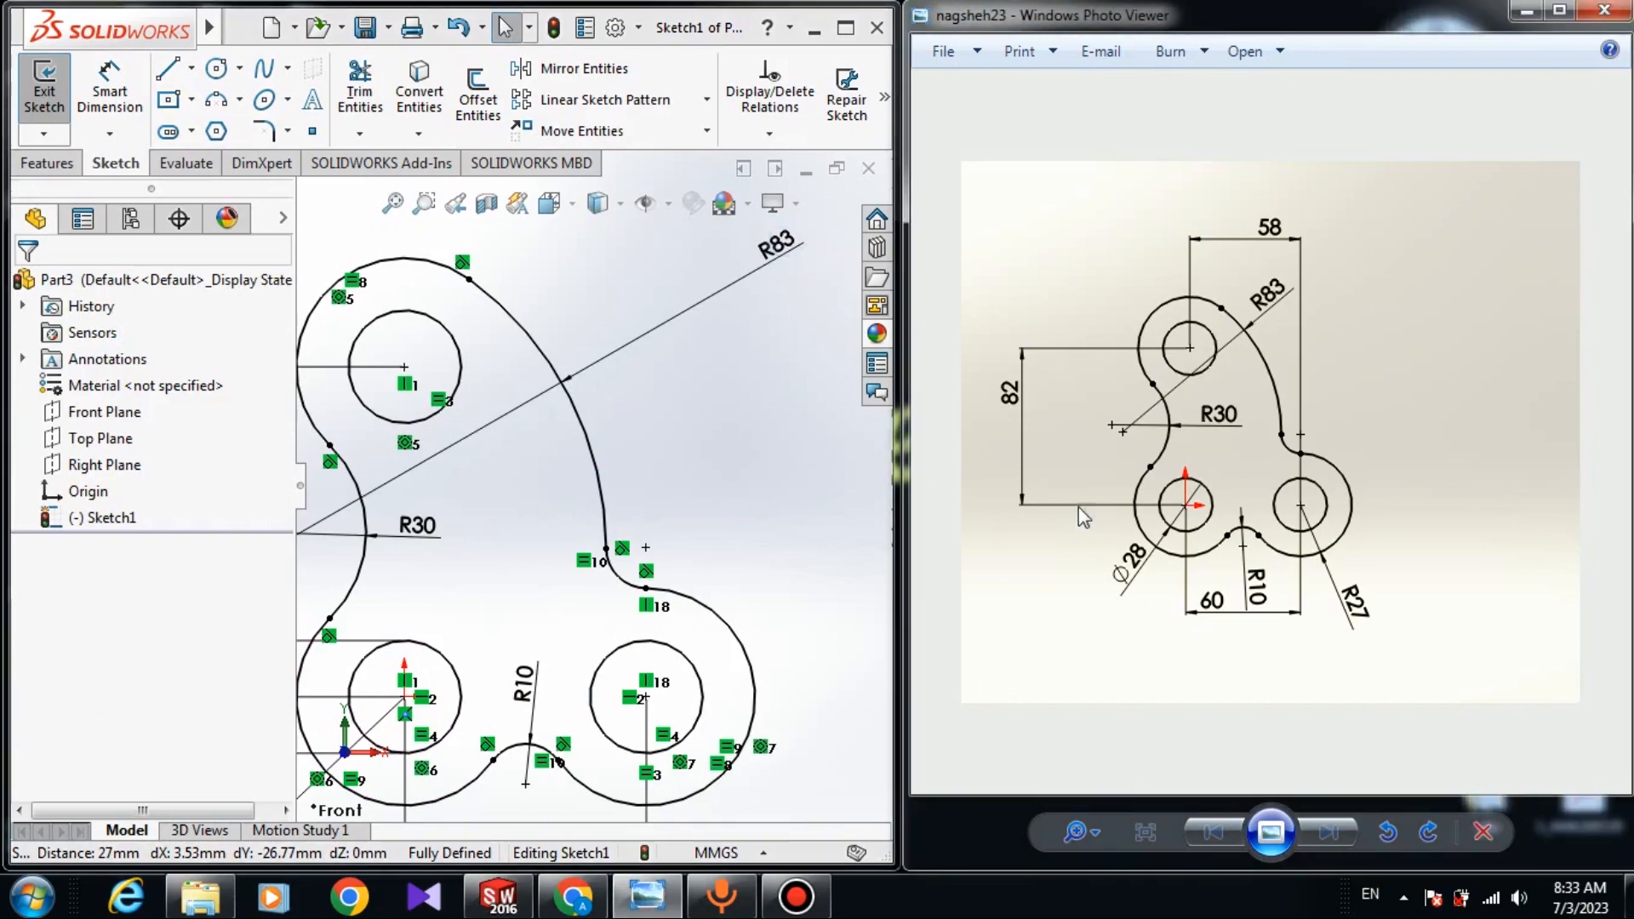
Inspect the whole sketch in a maximized window, restore the window's size and minimize the reference drawing
left_click(854, 25)
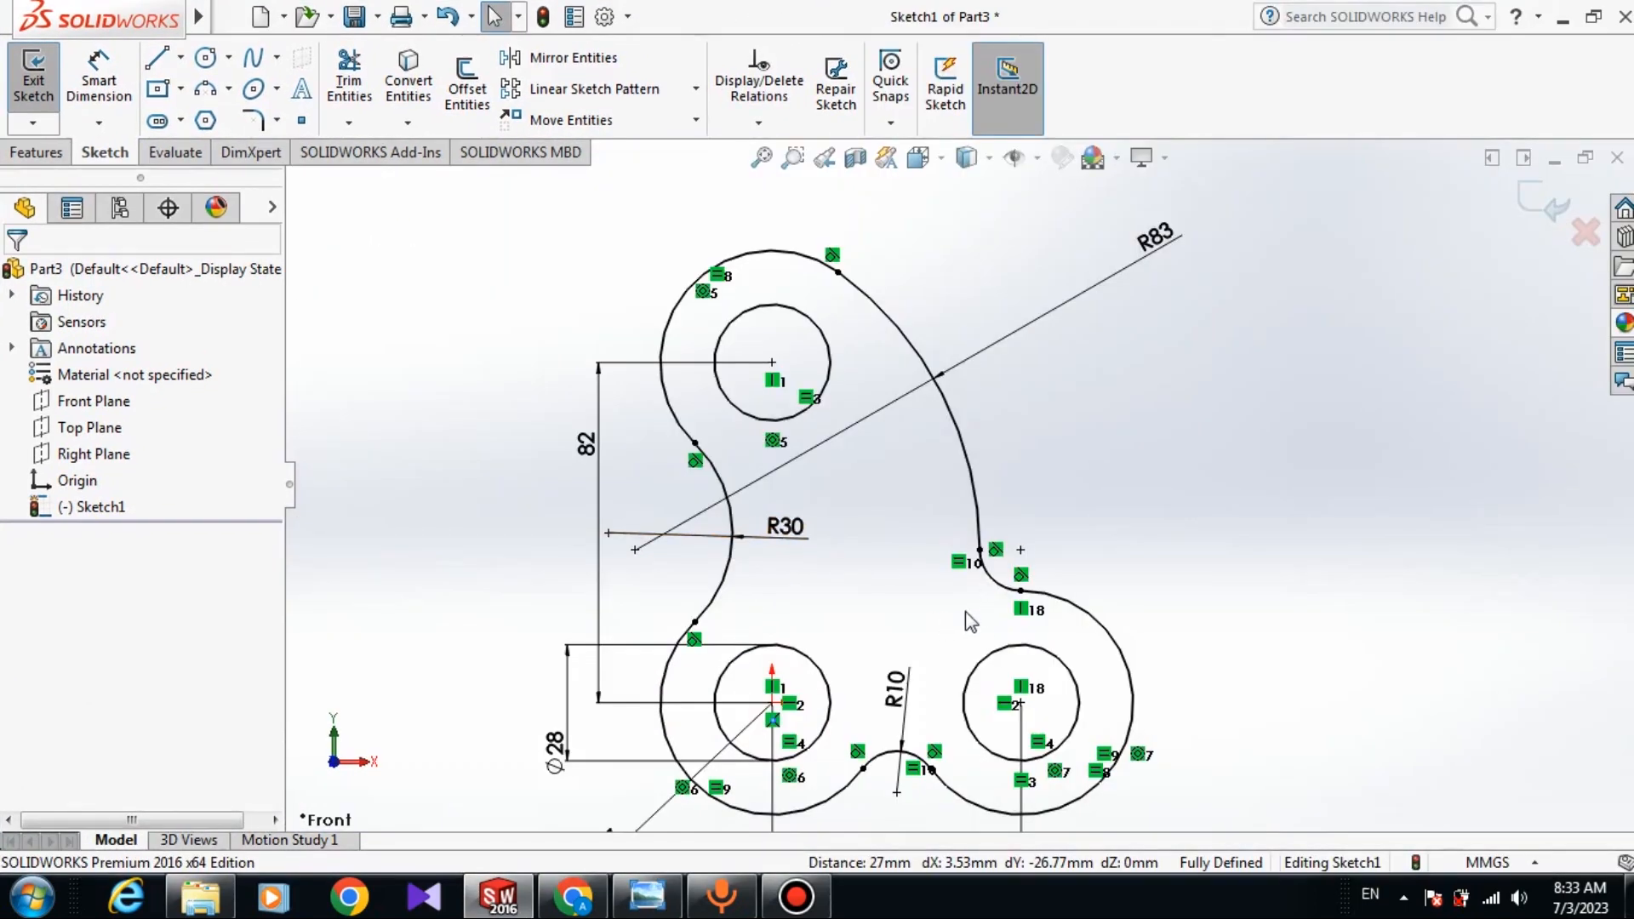
scroll(1070, 661, "down", 3)
scroll(1066, 657, "up", 7)
scroll(1081, 544, "down", 2)
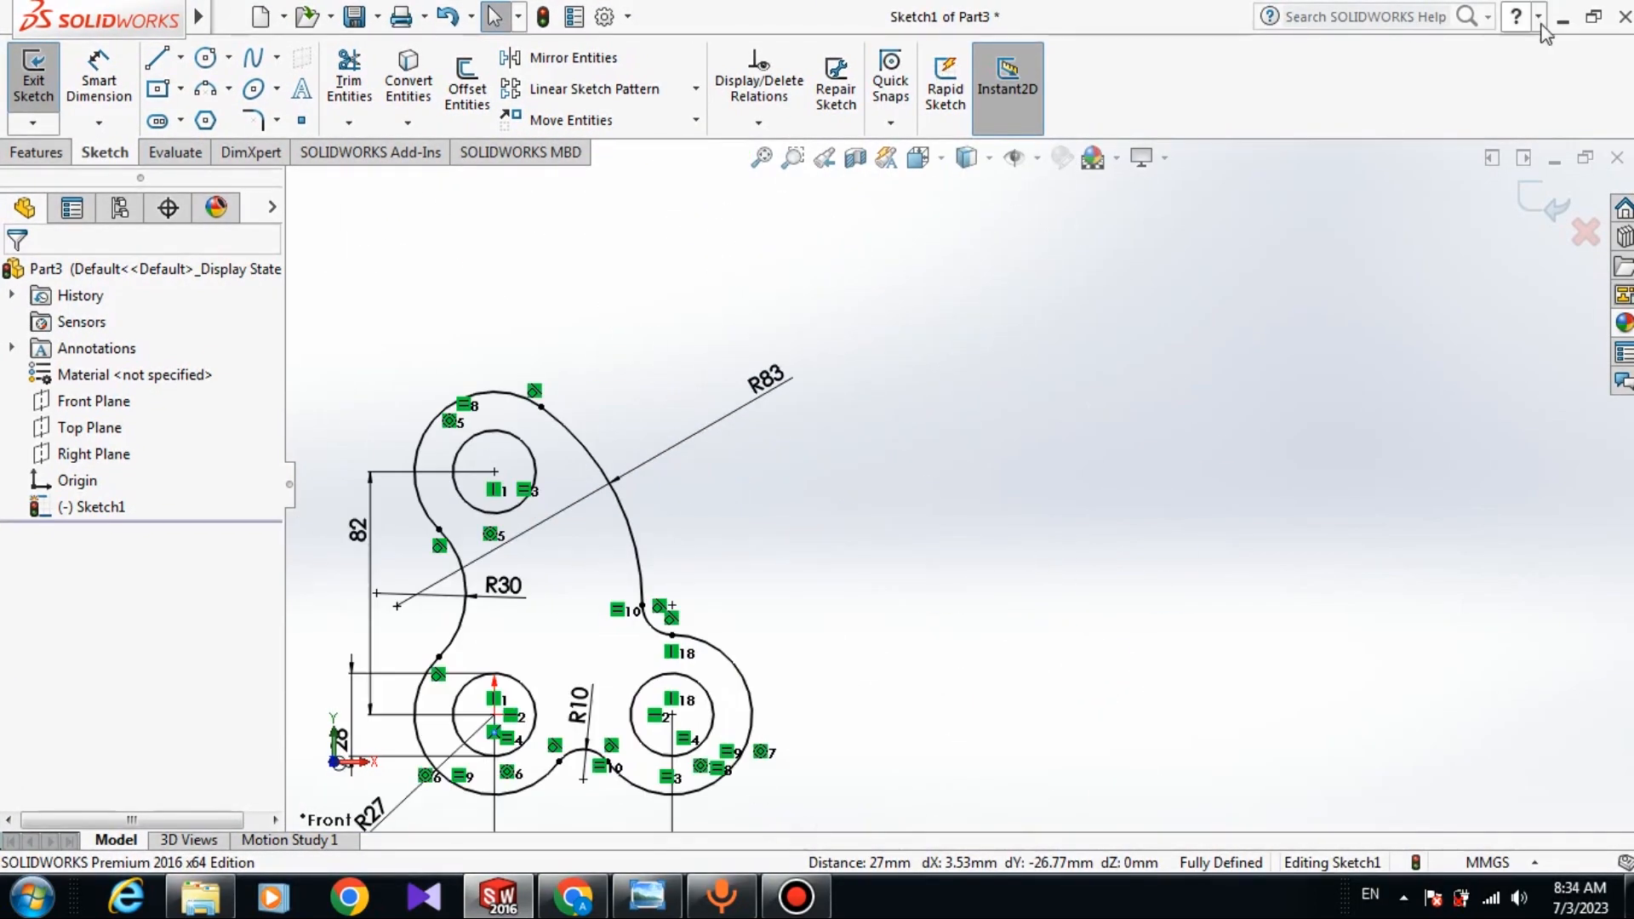
left_click(1593, 19)
left_click(1526, 18)
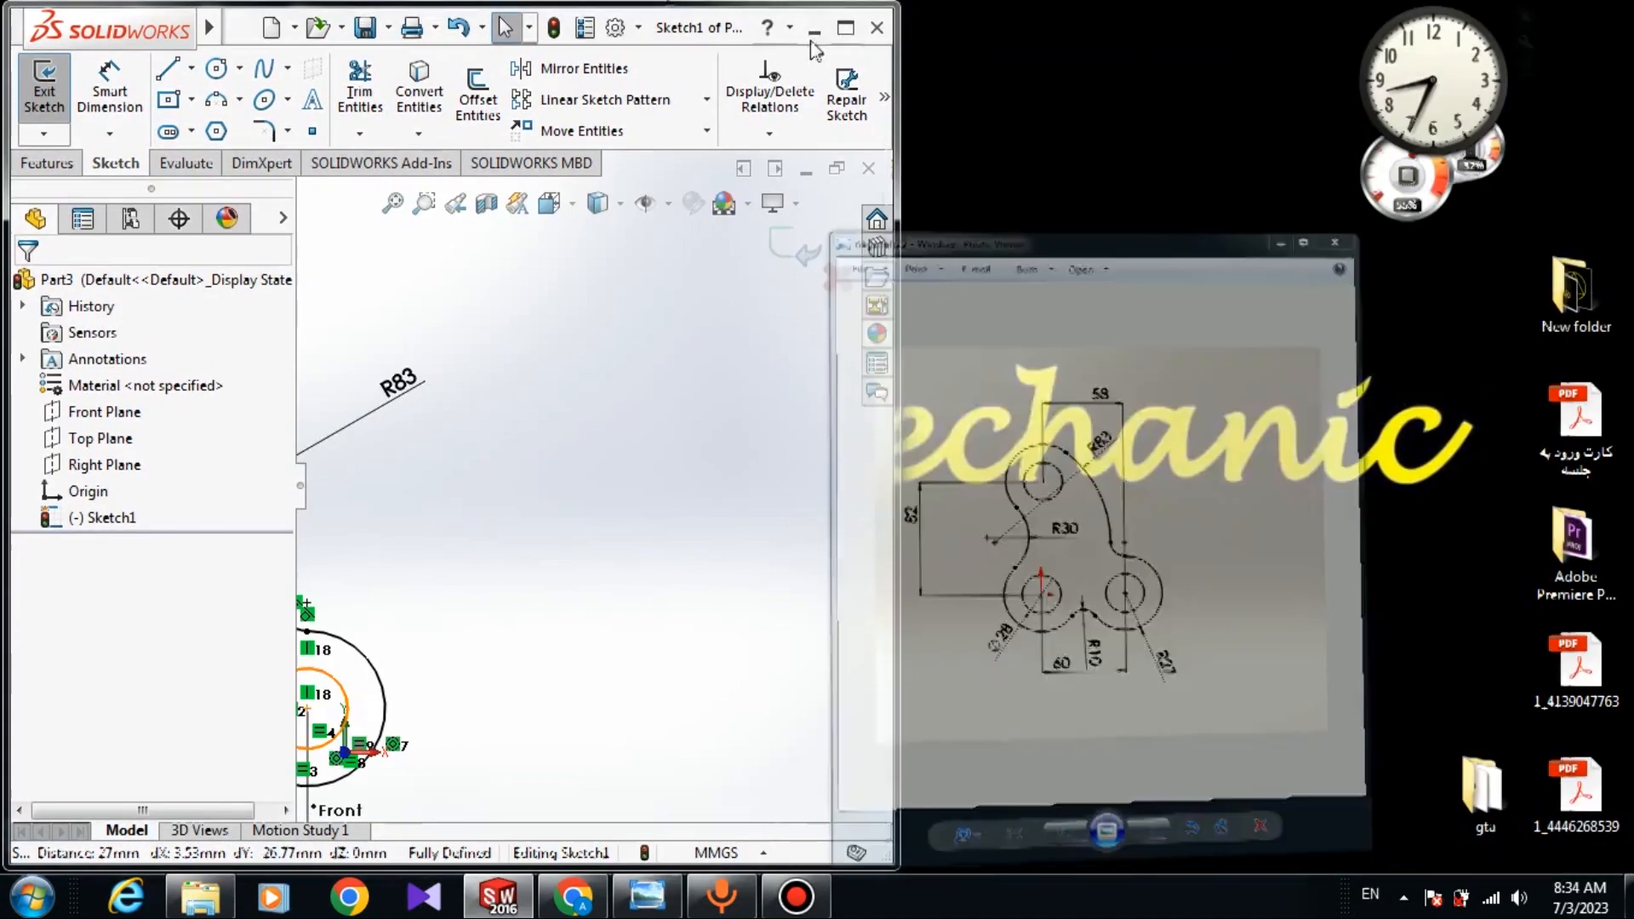